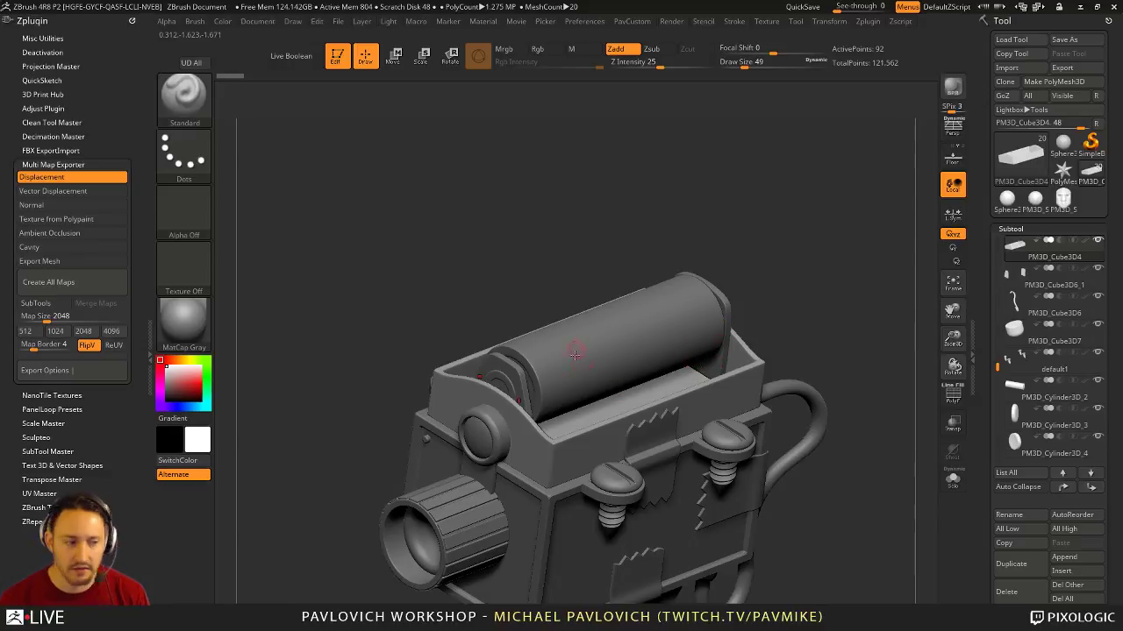
Duplicate the battery cylinder subtool, then isolate the copy in Solo mode with its polyframe displayed
{"action": "left_click_drag", "start_coordinate": [793, 288], "coordinate": [765, 272]}
{"action": "left_click", "coordinate": [636, 330], "text": "alt"}
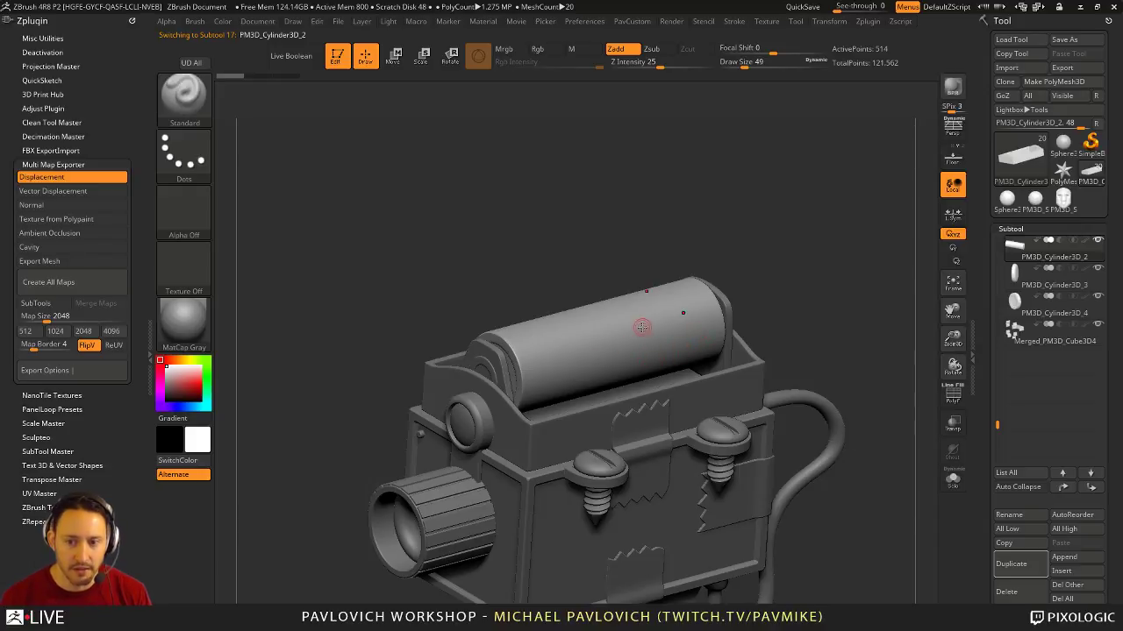
{"action": "left_click_drag", "start_coordinate": [983, 498], "coordinate": [984, 464]}
{"action": "left_click", "coordinate": [1020, 533]}
{"action": "key", "text": "Down"}
{"action": "left_click_drag", "start_coordinate": [780, 186], "coordinate": [822, 253], "text": "alt"}
{"action": "right_click_drag", "start_coordinate": [822, 252], "coordinate": [919, 386]}
{"action": "left_click", "coordinate": [954, 480]}
{"action": "left_click", "coordinate": [952, 396]}
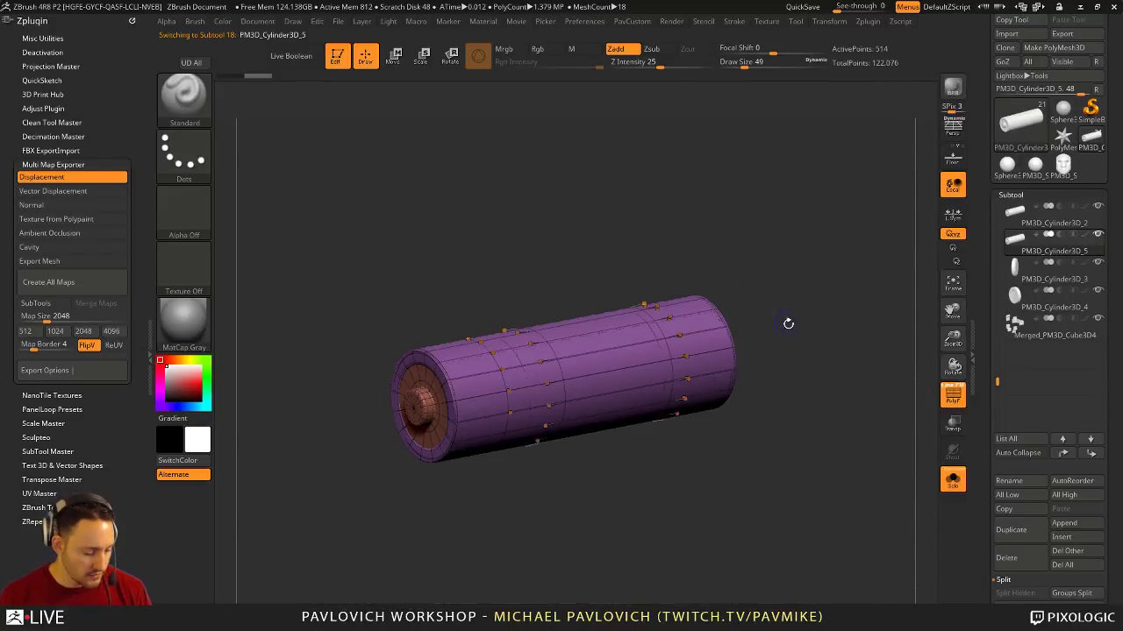
{"action": "mouse_move", "coordinate": [788, 323]}
{"action": "right_mouse_down"}
{"action": "mouse_move", "coordinate": [824, 334]}
{"action": "mouse_move", "coordinate": [787, 301]}
{"action": "mouse_move", "coordinate": [885, 388]}
{"action": "mouse_move", "coordinate": [837, 414]}
{"action": "mouse_move", "coordinate": [885, 381]}
{"action": "mouse_move", "coordinate": [807, 268]}
{"action": "mouse_move", "coordinate": [806, 314]}
{"action": "right_mouse_up"}
{"action": "key", "text": "f"}
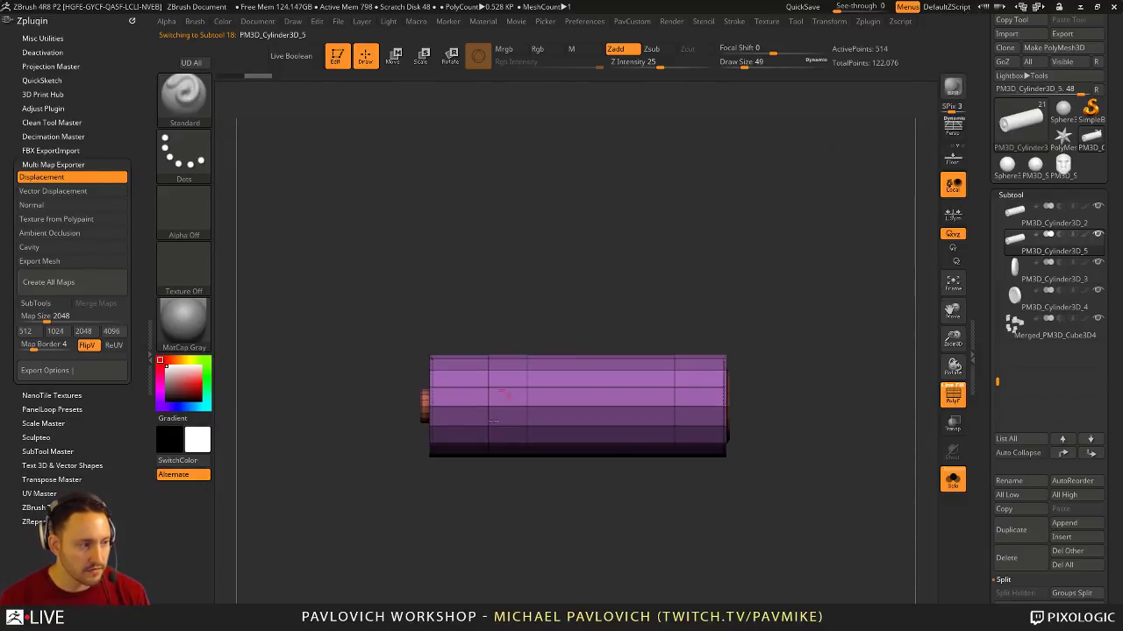
{"action": "key", "text": "ctrl+shift"}
{"action": "left_click_drag", "start_coordinate": [454, 333], "coordinate": [693, 544], "text": "ctrl+shift"}
{"action": "right_click_drag", "start_coordinate": [864, 338], "coordinate": [757, 303]}
{"action": "key", "text": "ctrl+shift"}
{"action": "left_click_drag", "start_coordinate": [455, 301], "coordinate": [696, 552], "text": "ctrl+shift"}
{"action": "left_click_drag", "start_coordinate": [891, 384], "coordinate": [856, 394]}
{"action": "mouse_move", "coordinate": [862, 351]}
{"action": "right_mouse_down", "text": "ctrl"}
{"action": "mouse_move", "coordinate": [885, 404]}
{"action": "mouse_move", "coordinate": [874, 406]}
{"action": "right_mouse_up", "text": "ctrl"}
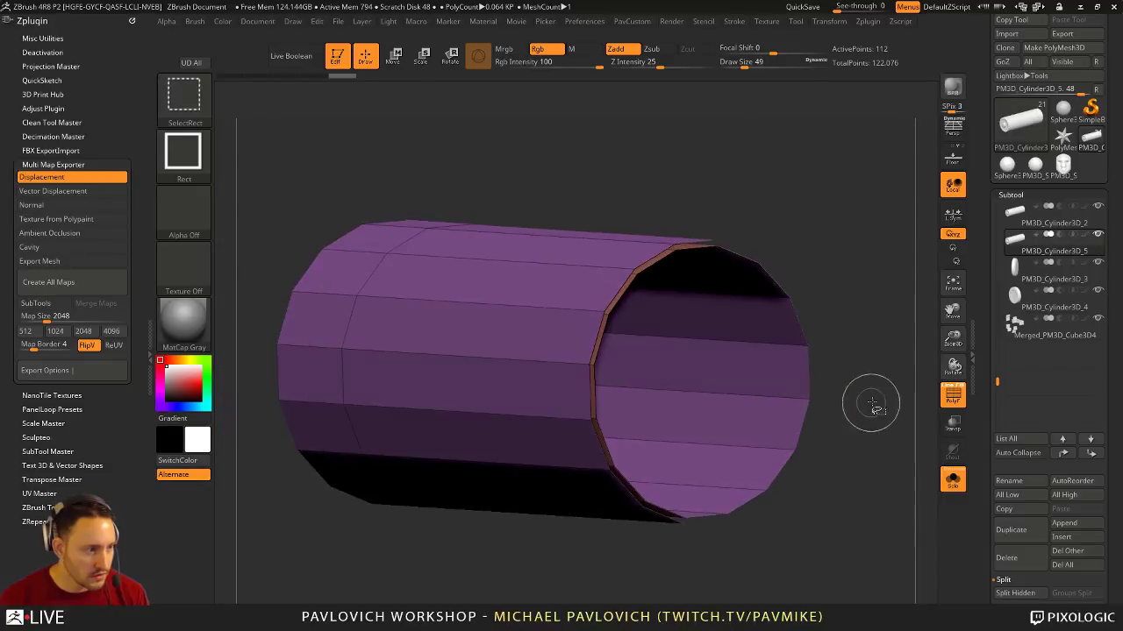
{"action": "left_click", "coordinate": [894, 388], "text": "ctrl+shift"}
{"action": "right_click_drag", "start_coordinate": [873, 213], "coordinate": [851, 362]}
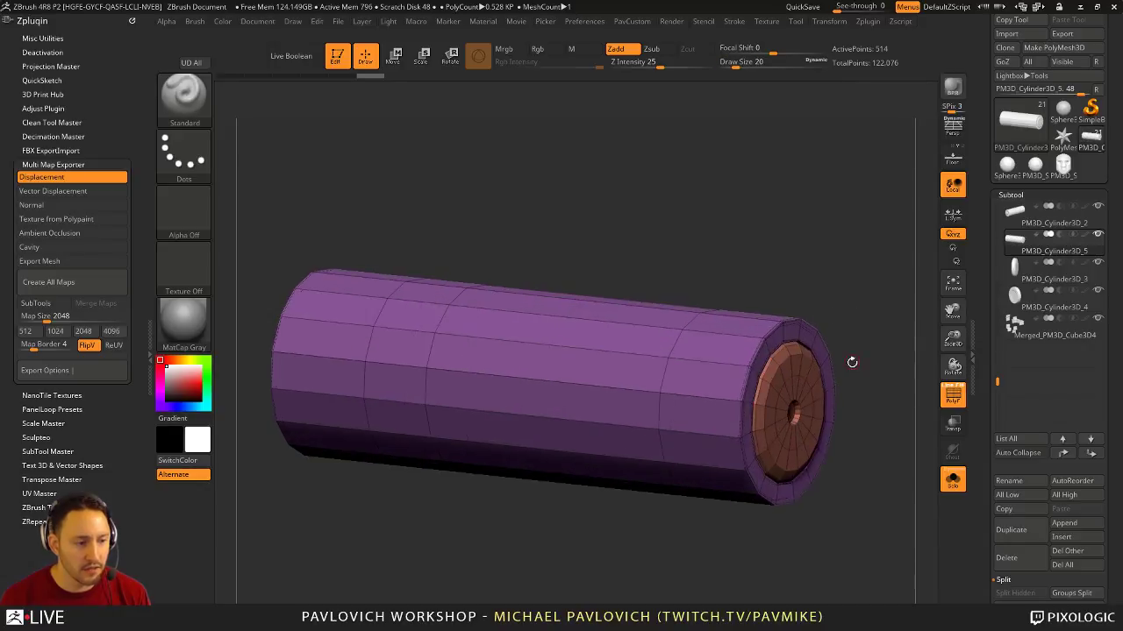
{"action": "right_click_drag", "start_coordinate": [783, 337], "coordinate": [533, 376]}
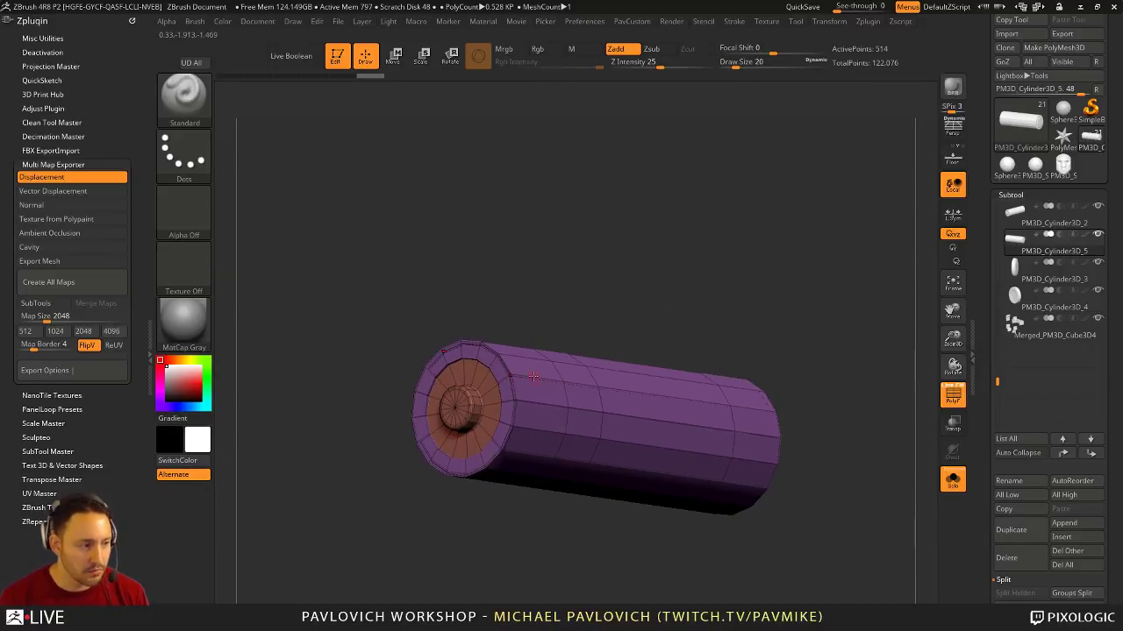
Isolate the outer tube polygroup of the duplicated cylinder and delete the hidden end pieces
{"action": "left_click", "coordinate": [497, 353], "text": "ctrl+shift"}
{"action": "mouse_move", "coordinate": [580, 318]}
{"action": "right_mouse_down"}
{"action": "mouse_move", "coordinate": [646, 276]}
{"action": "mouse_move", "coordinate": [679, 279]}
{"action": "mouse_move", "coordinate": [568, 314]}
{"action": "right_mouse_up"}
{"action": "left_click", "coordinate": [601, 313], "text": "ctrl+shift"}
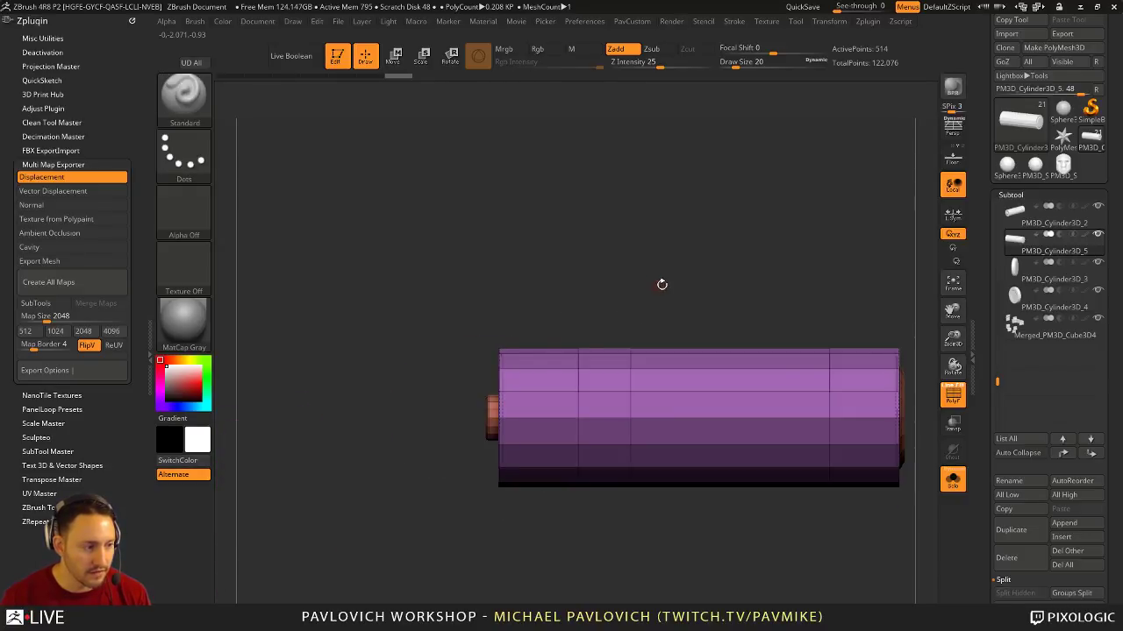
{"action": "right_click_drag", "start_coordinate": [661, 283], "coordinate": [662, 275]}
{"action": "key", "text": "ctrl+shift"}
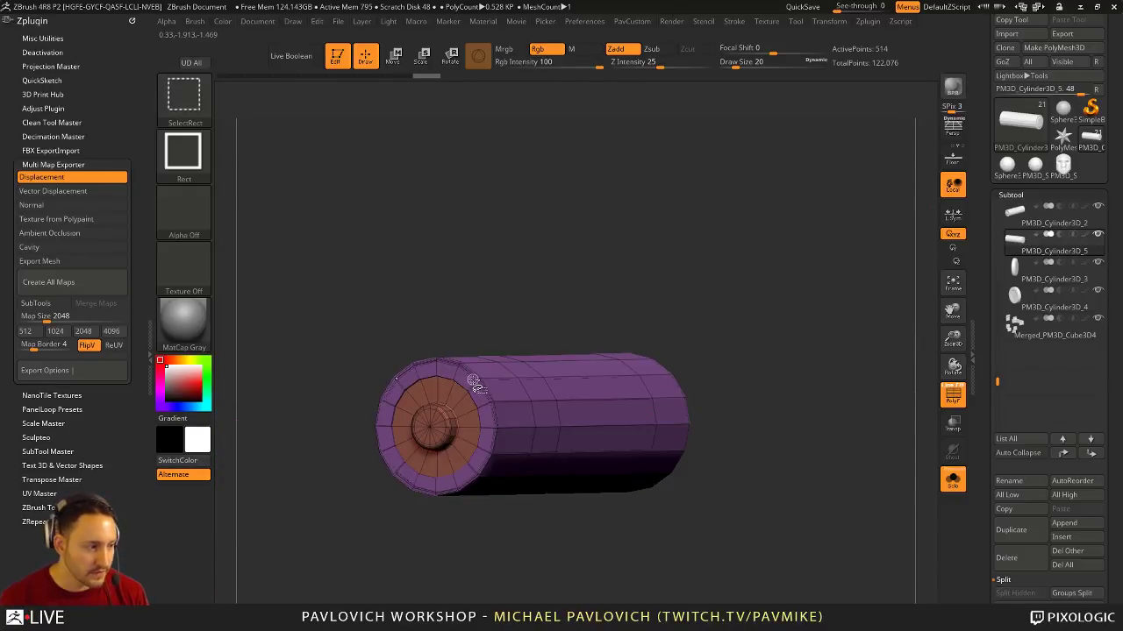
{"action": "double_click", "coordinate": [478, 381], "text": "ctrl+shift"}
{"action": "left_click_drag", "start_coordinate": [881, 338], "coordinate": [833, 352], "text": "ctrl+shift"}
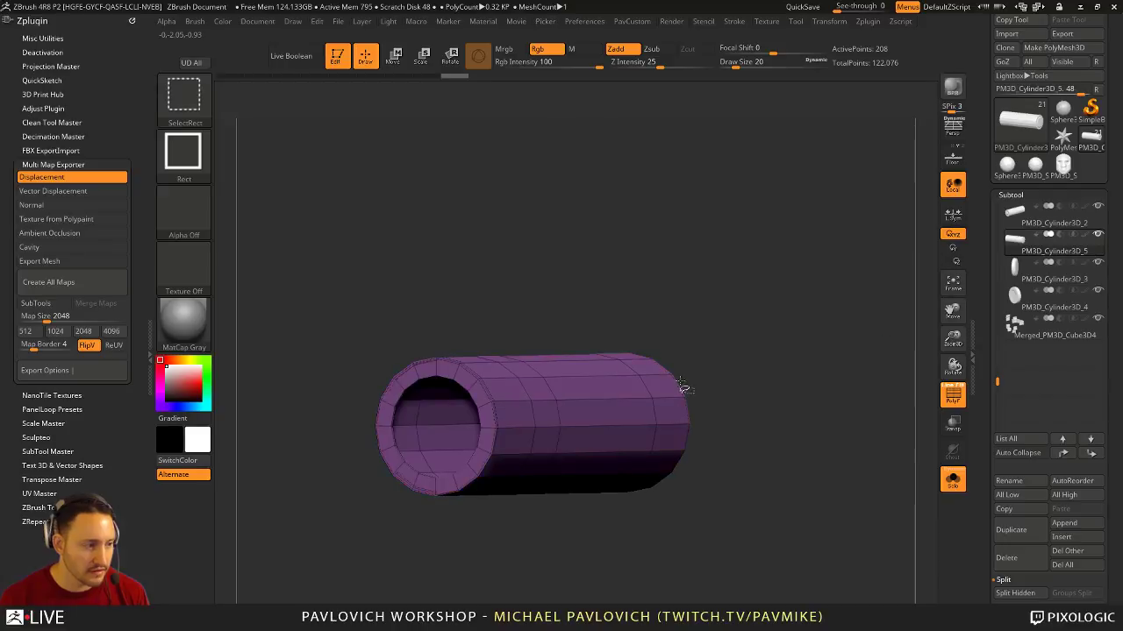
{"action": "left_click", "coordinate": [528, 298], "text": "ctrl+shift"}
{"action": "left_click", "coordinate": [478, 381], "text": "ctrl+shift"}
{"action": "key", "text": "grave"}
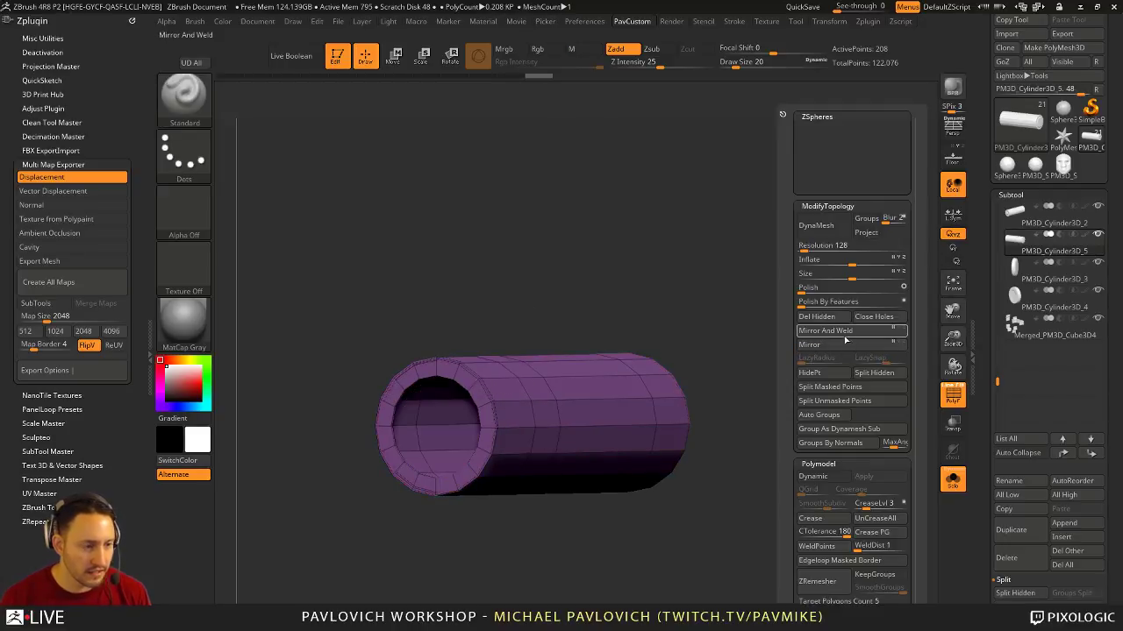
{"action": "left_click", "coordinate": [825, 316]}
{"action": "left_click_drag", "start_coordinate": [824, 318], "coordinate": [821, 320]}
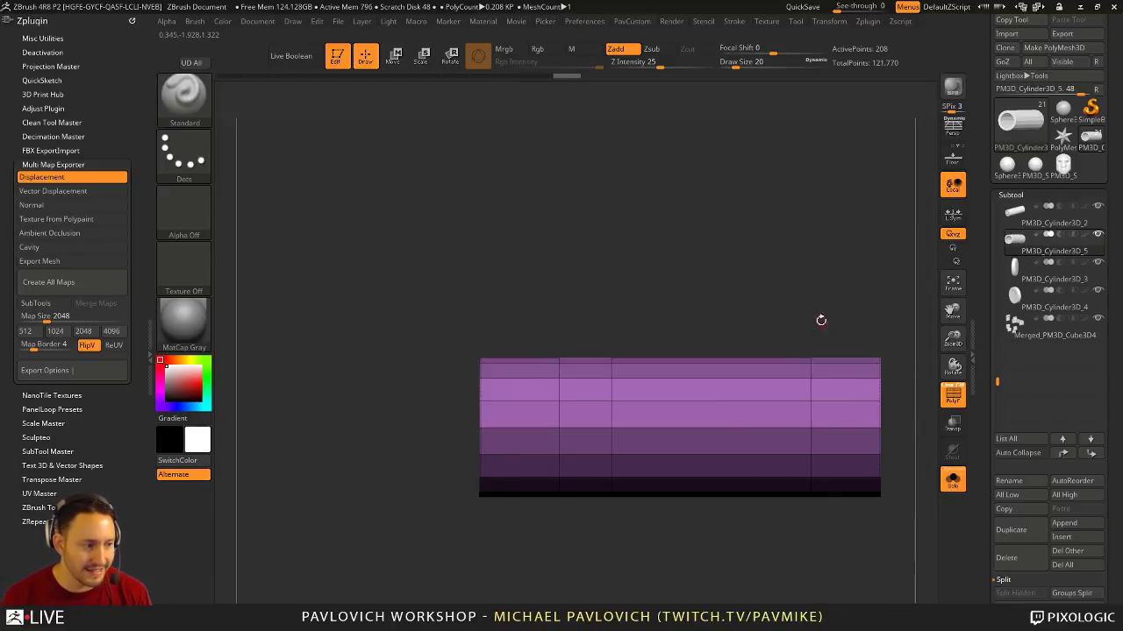
With the ZModeler brush active, delete the tube's end rims and auto-group the separate inner and outer walls
{"action": "key", "text": "b"}
{"action": "key", "text": "i"}
{"action": "key", "text": "r"}
{"action": "left_click_drag", "start_coordinate": [707, 314], "coordinate": [608, 318], "text": "alt"}
{"action": "mouse_move", "coordinate": [395, 337]}
{"action": "left_mouse_down", "text": "ctrl+shift"}
{"action": "mouse_move", "coordinate": [433, 391]}
{"action": "mouse_move", "coordinate": [767, 602]}
{"action": "left_mouse_up", "text": "ctrl+shift"}
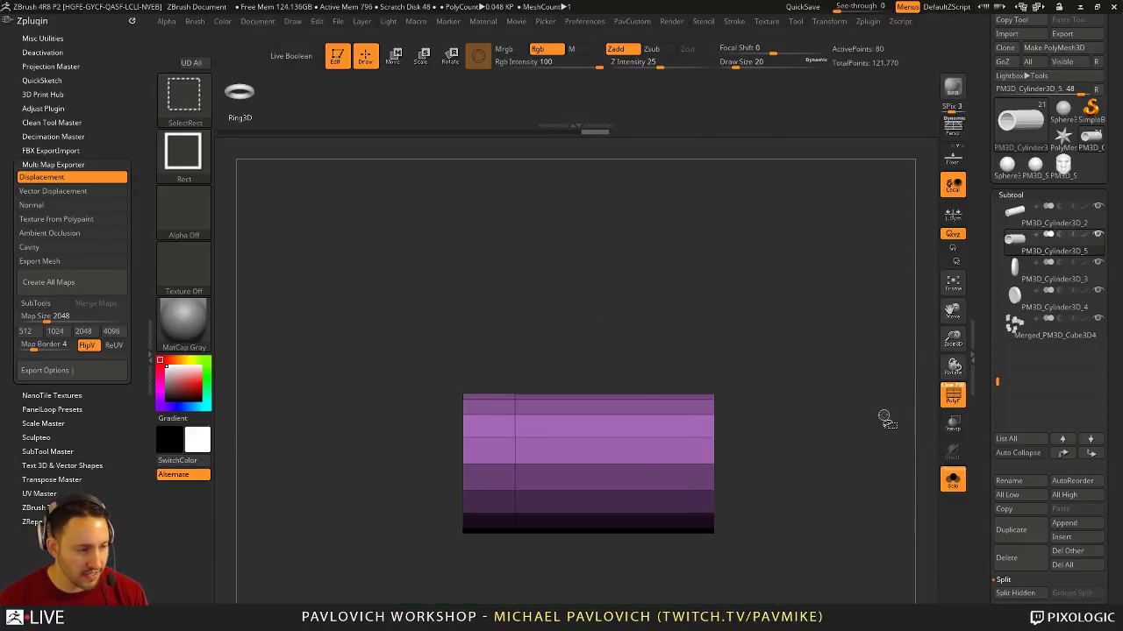
{"action": "left_click", "coordinate": [884, 420], "text": "ctrl+shift"}
{"action": "left_click_drag", "start_coordinate": [878, 418], "coordinate": [898, 388]}
{"action": "key", "text": "5"}
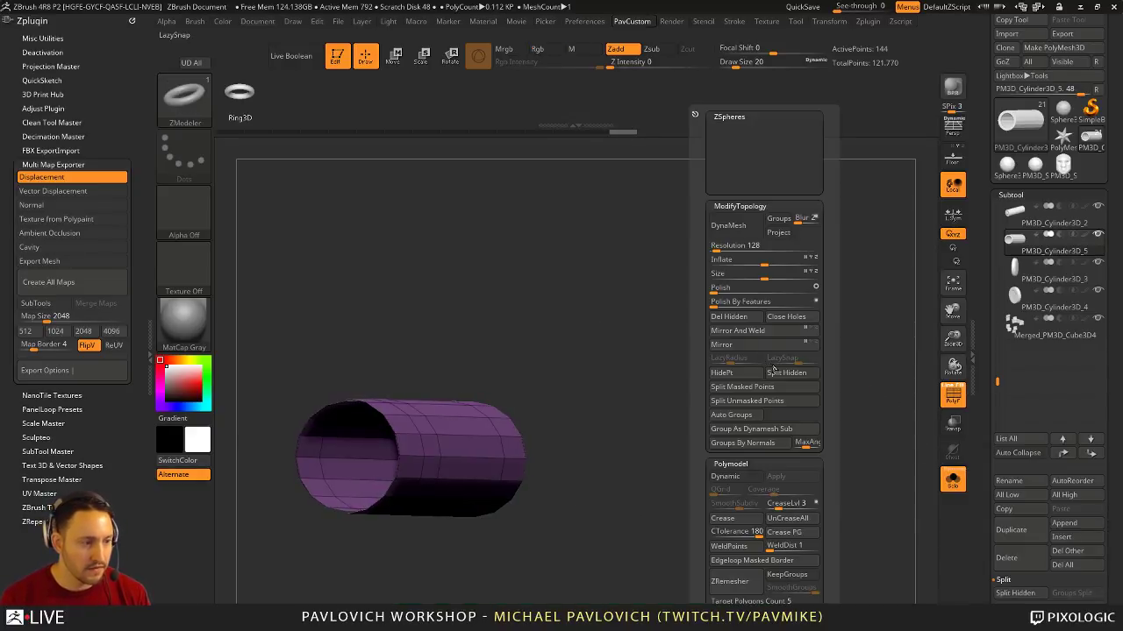
{"action": "left_click", "coordinate": [732, 414]}
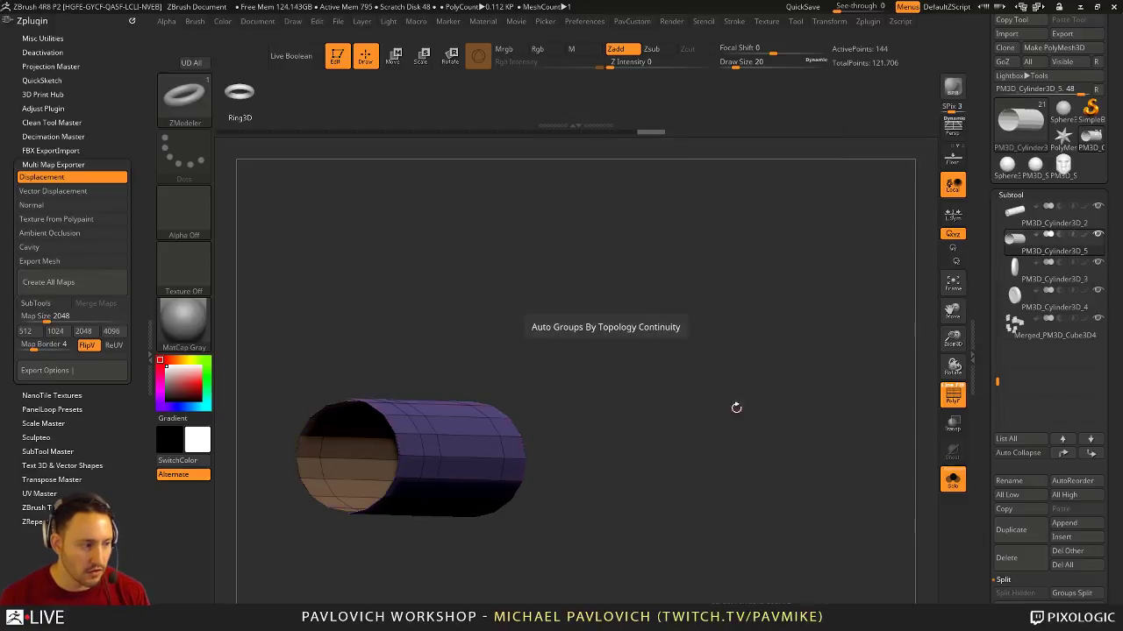
{"action": "left_click_drag", "start_coordinate": [734, 406], "coordinate": [692, 343]}
Isolate the outer wall of the tube and delete the hidden inner wall
{"action": "left_click", "coordinate": [544, 362], "text": "ctrl+shift"}
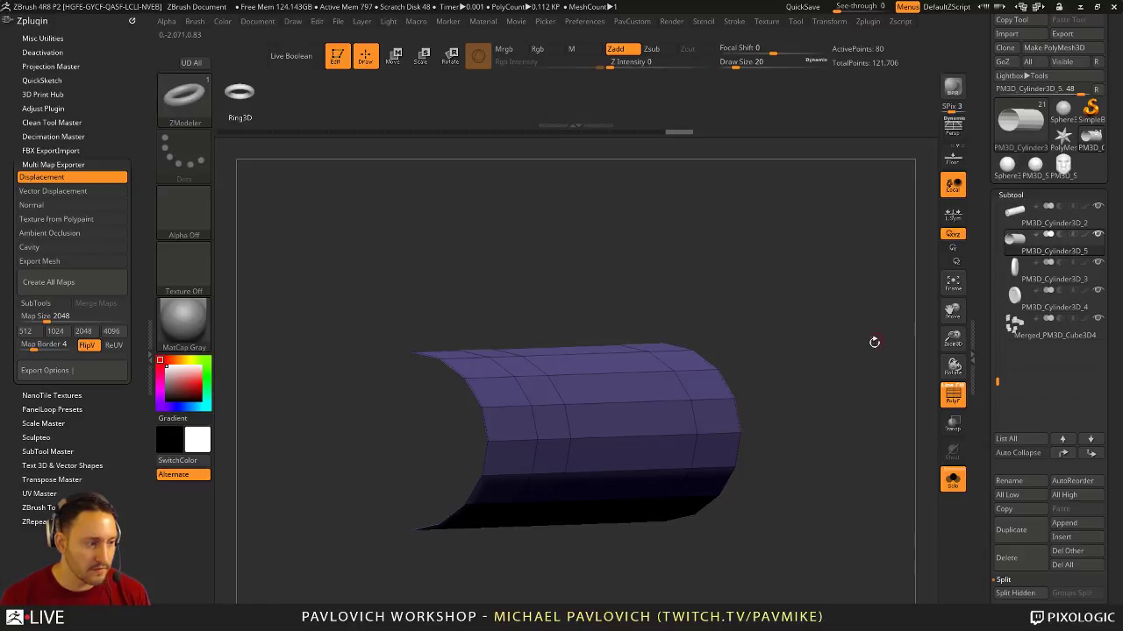
{"action": "key", "text": "space"}
{"action": "left_click", "coordinate": [828, 316]}
{"action": "left_click_drag", "start_coordinate": [789, 333], "coordinate": [768, 347]}
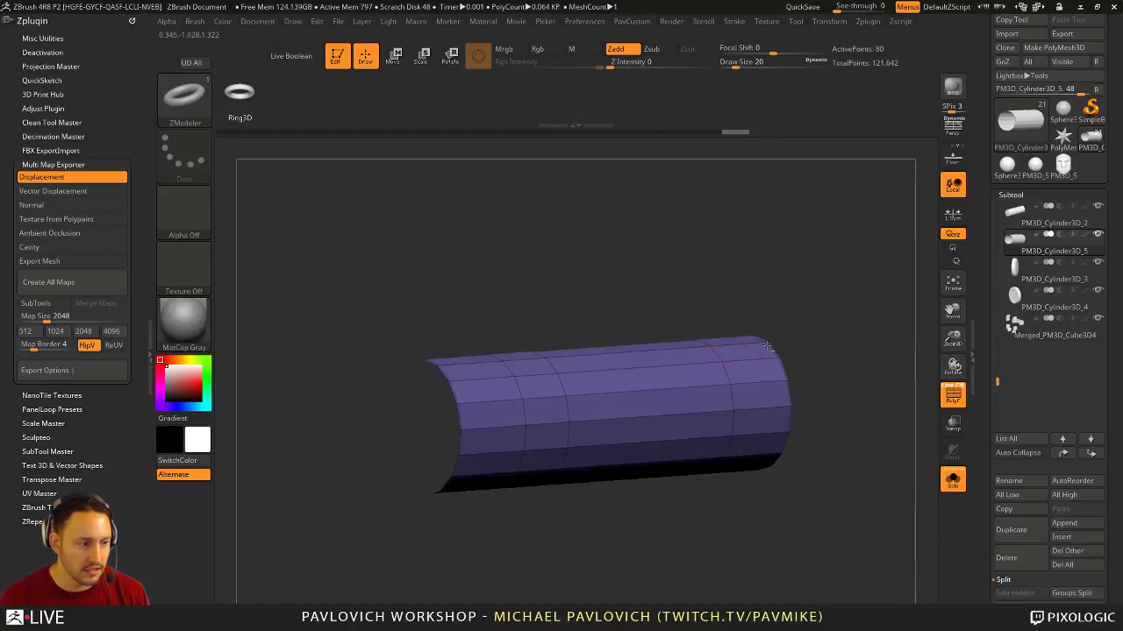
Delete the three extra cross edge loops along the half-cylinder shell with ZModeler, then bring the other subtools back into view
{"action": "key", "text": "space"}
{"action": "left_click", "coordinate": [698, 364]}
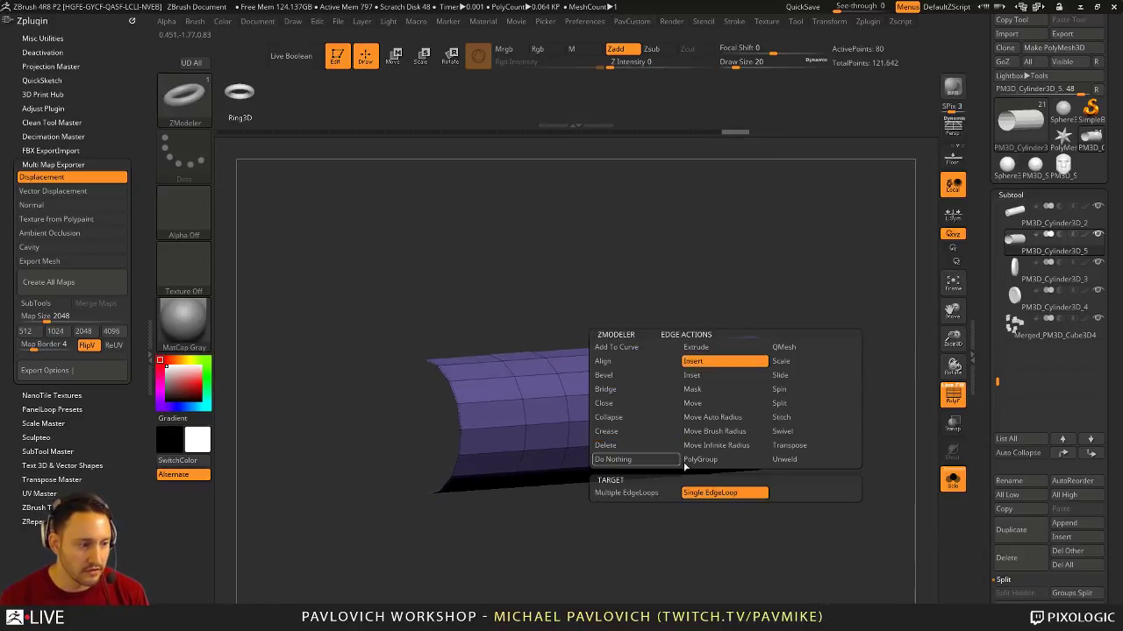
{"action": "left_click", "coordinate": [725, 373], "text": "alt"}
{"action": "left_click", "coordinate": [566, 384], "text": "alt"}
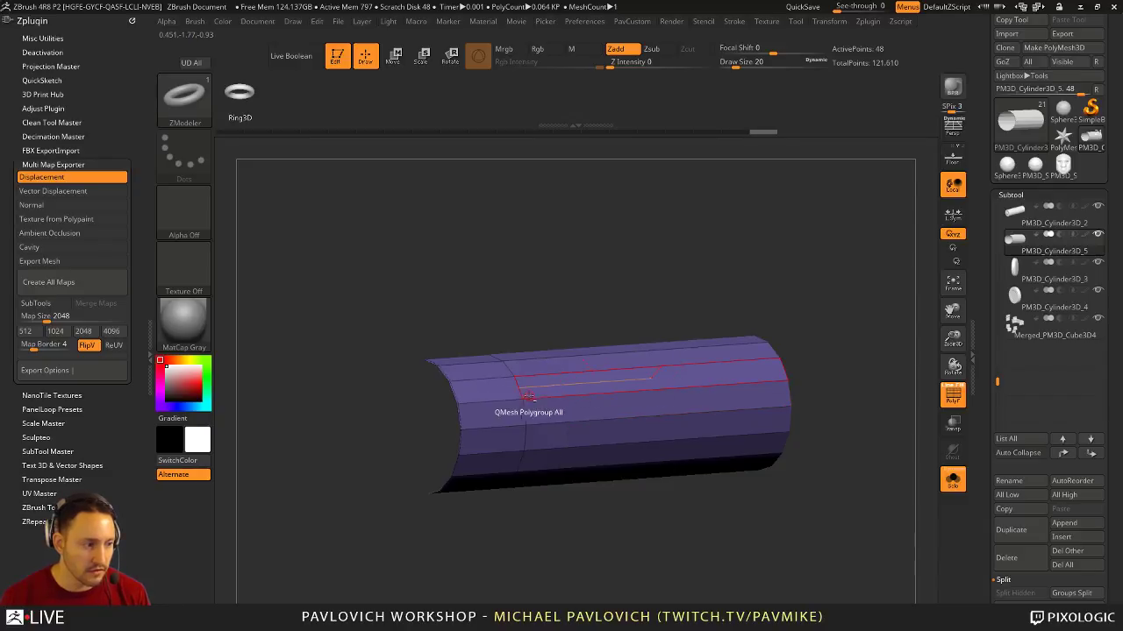
{"action": "left_click", "coordinate": [525, 394], "text": "alt"}
{"action": "left_click_drag", "start_coordinate": [776, 293], "coordinate": [807, 312], "text": "alt"}
{"action": "left_click", "coordinate": [952, 483]}
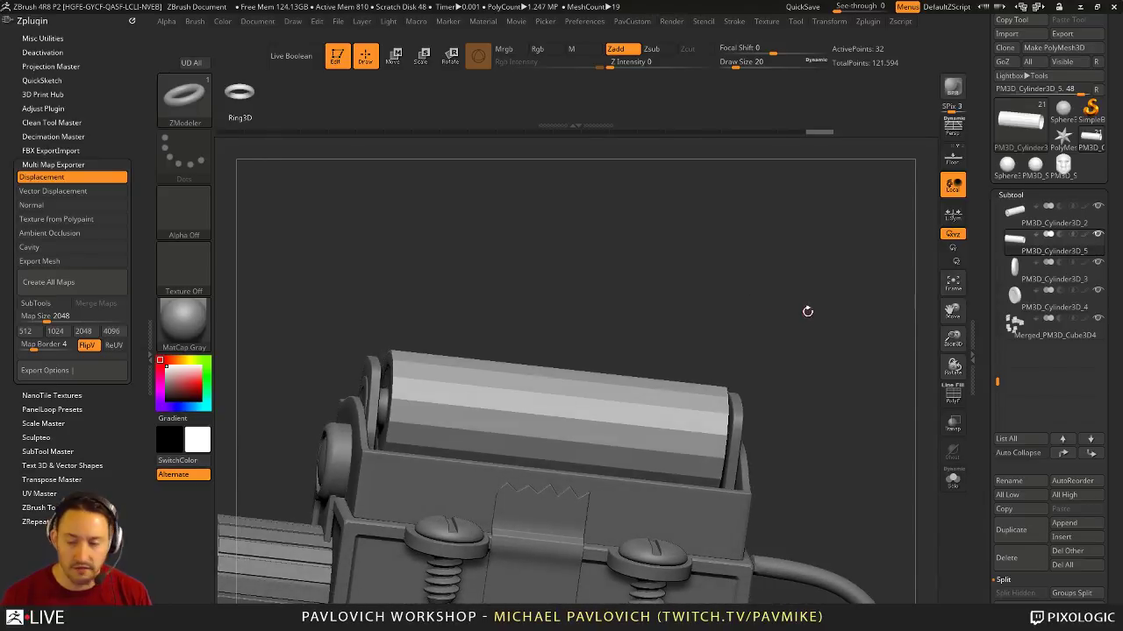
Widen the half-cylinder shell along its X axis with the gizmo so it extends over both sides of the battery
{"action": "left_click_drag", "start_coordinate": [800, 272], "coordinate": [731, 324]}
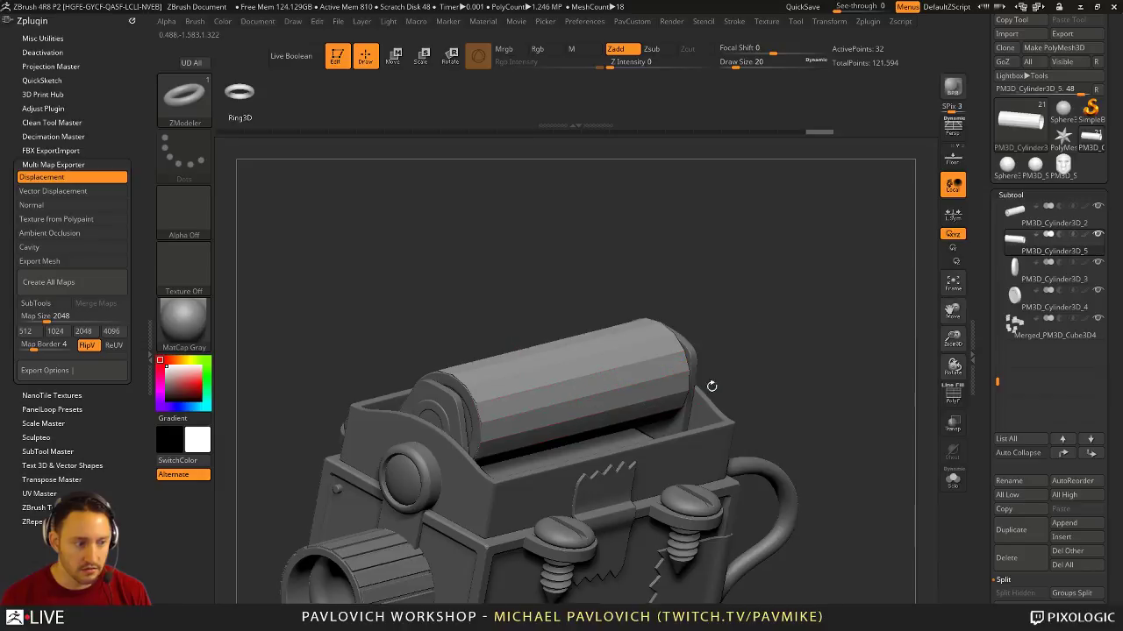
{"action": "left_click_drag", "start_coordinate": [711, 386], "coordinate": [593, 330]}
{"action": "key", "text": "w"}
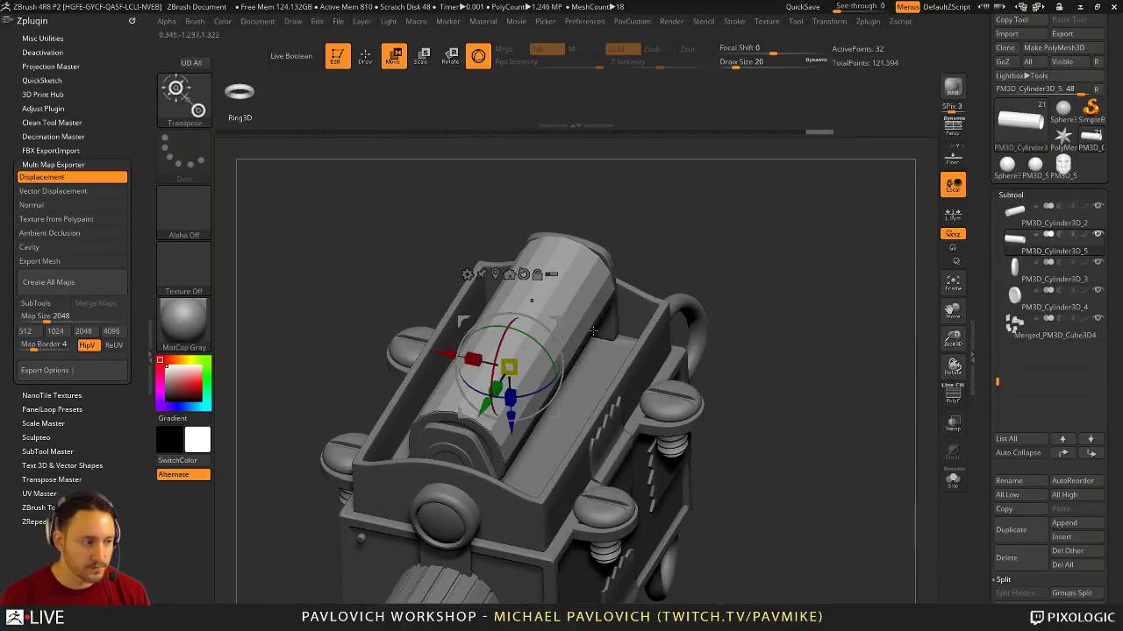
{"action": "left_click_drag", "start_coordinate": [645, 208], "coordinate": [568, 320]}
{"action": "left_click_drag", "start_coordinate": [476, 360], "coordinate": [313, 362]}
{"action": "mouse_move", "coordinate": [745, 232]}
{"action": "left_mouse_down"}
{"action": "mouse_move", "coordinate": [824, 210]}
{"action": "mouse_move", "coordinate": [804, 246]}
{"action": "mouse_move", "coordinate": [715, 237]}
{"action": "left_mouse_up"}
{"action": "key", "text": "q"}
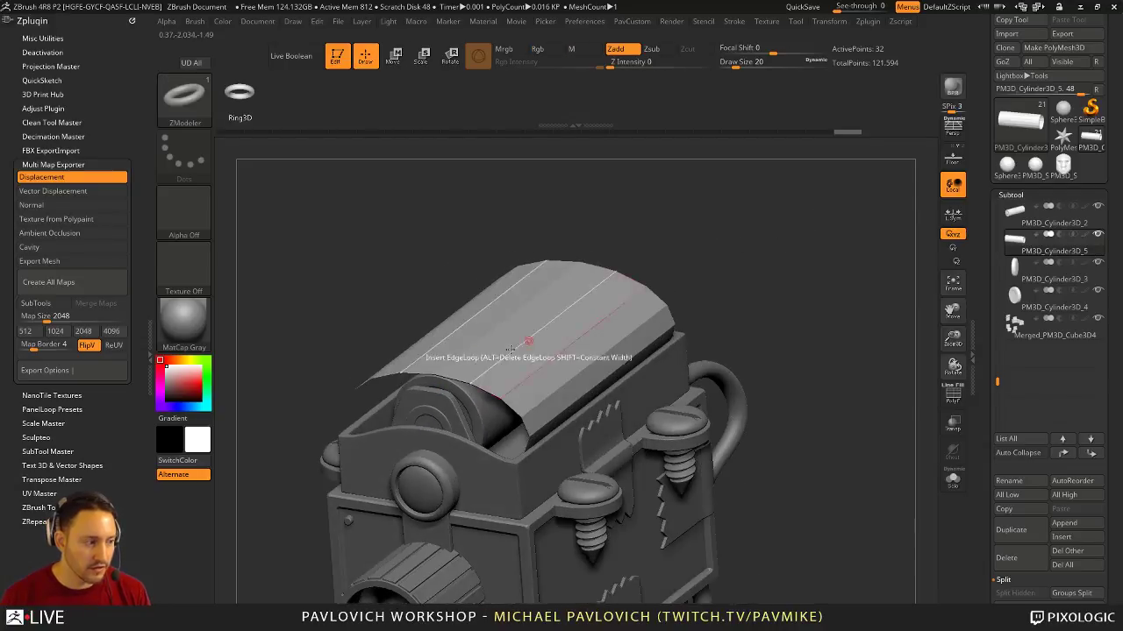
Turn on double-sided display for the shell and show its polyframe
{"action": "key", "text": "2"}
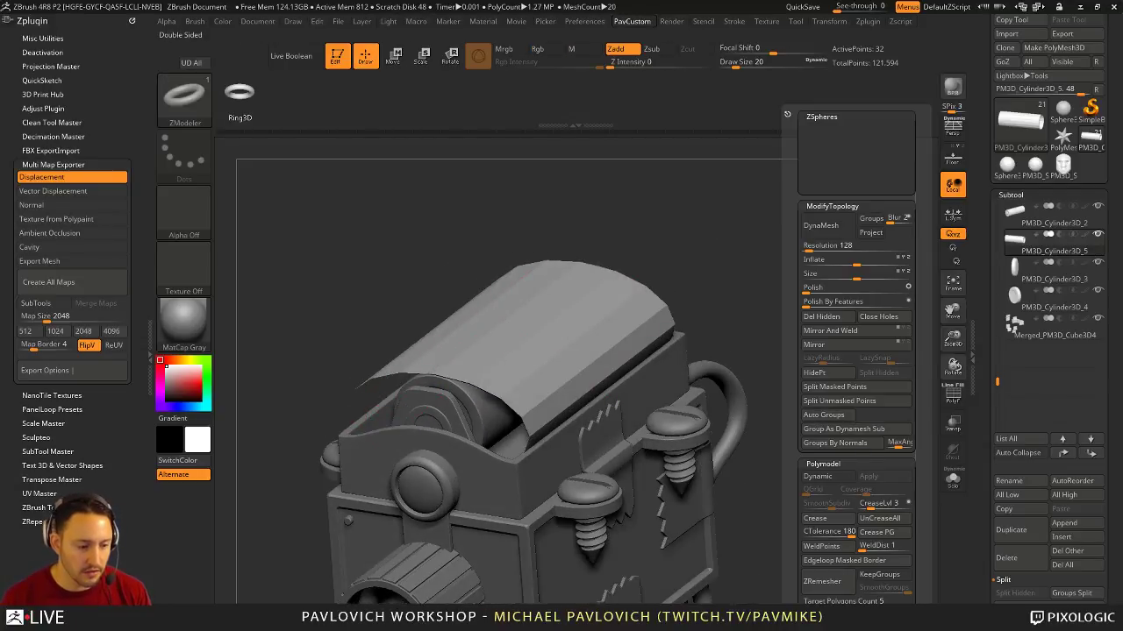
{"action": "left_click", "coordinate": [825, 615]}
{"action": "left_click_drag", "start_coordinate": [990, 491], "coordinate": [985, 303]}
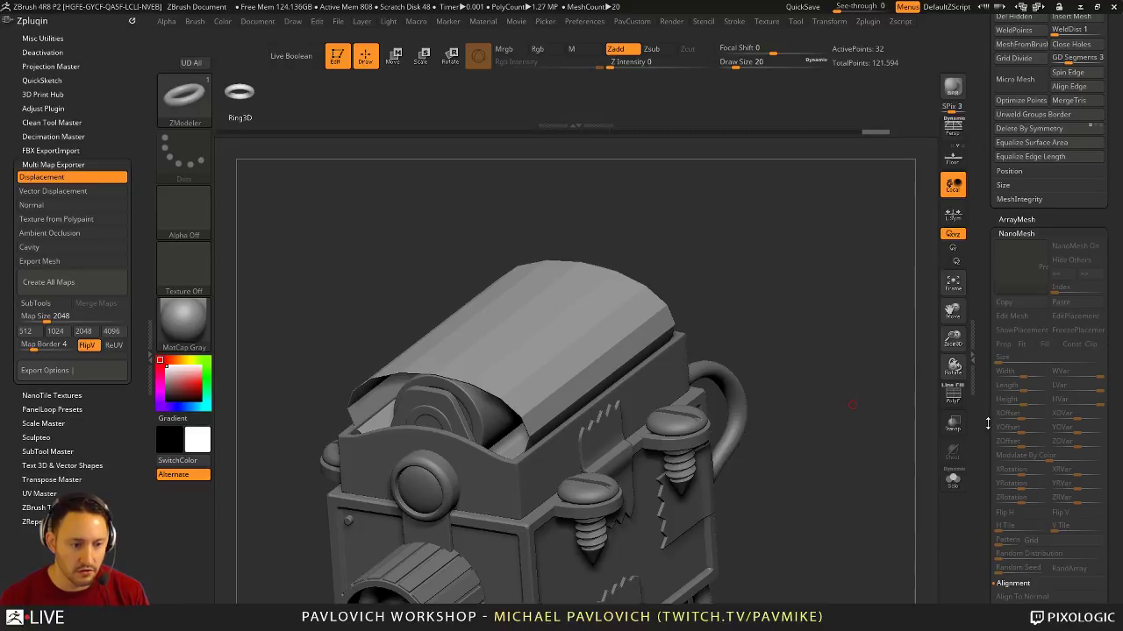
{"action": "scroll", "coordinate": [996, 439], "scroll_direction": "down", "scroll_amount": 5}
{"action": "key", "text": "shift"}
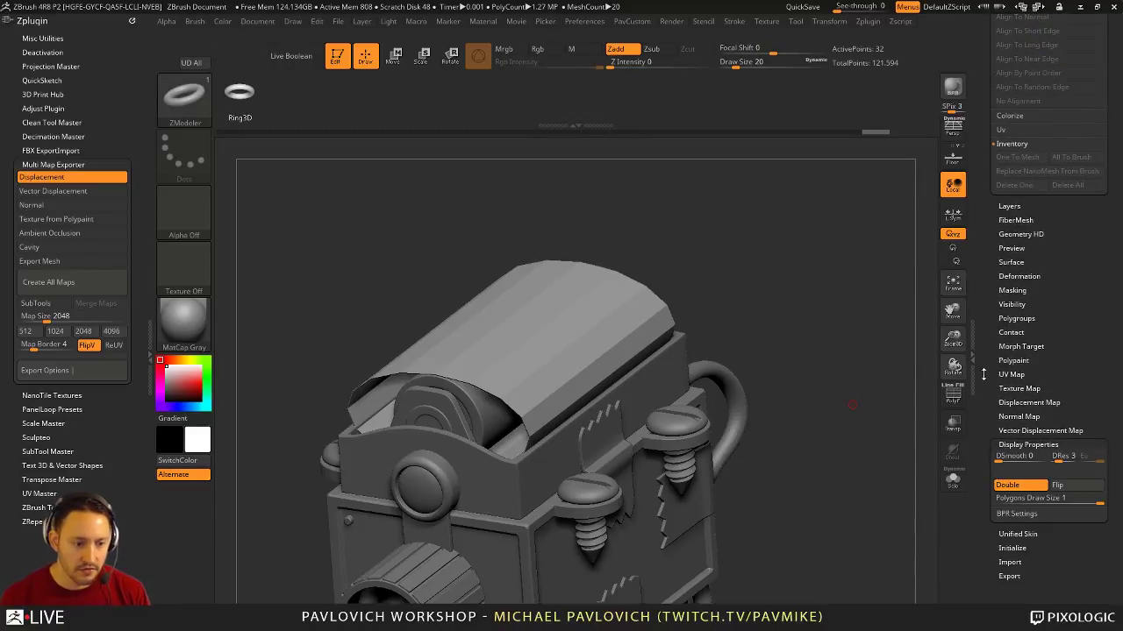
{"action": "left_click_drag", "start_coordinate": [982, 375], "coordinate": [981, 500]}
{"action": "mouse_move", "coordinate": [766, 256]}
{"action": "left_mouse_down"}
{"action": "mouse_move", "coordinate": [833, 286]}
{"action": "mouse_move", "coordinate": [749, 322]}
{"action": "left_mouse_up"}
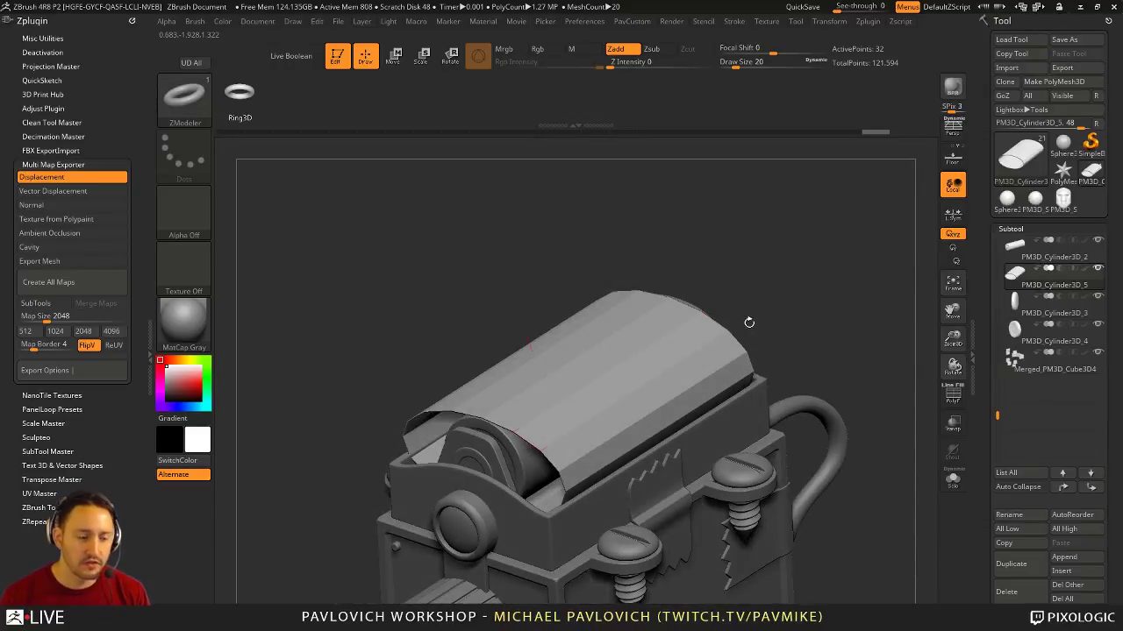
{"action": "left_click_drag", "start_coordinate": [826, 351], "coordinate": [919, 391]}
{"action": "left_click", "coordinate": [946, 394]}
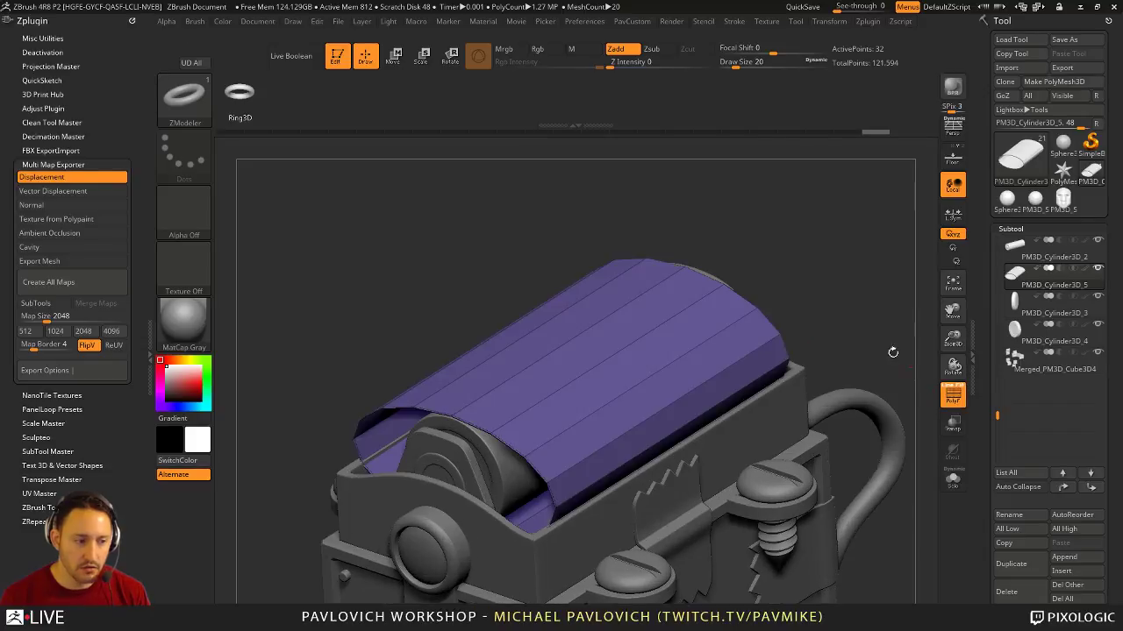
Try to thicken the whole shell using the ZModeler QMesh polygon action with the Polygroup All target
{"action": "left_click_drag", "start_coordinate": [892, 352], "coordinate": [858, 284]}
{"action": "key", "text": "space"}
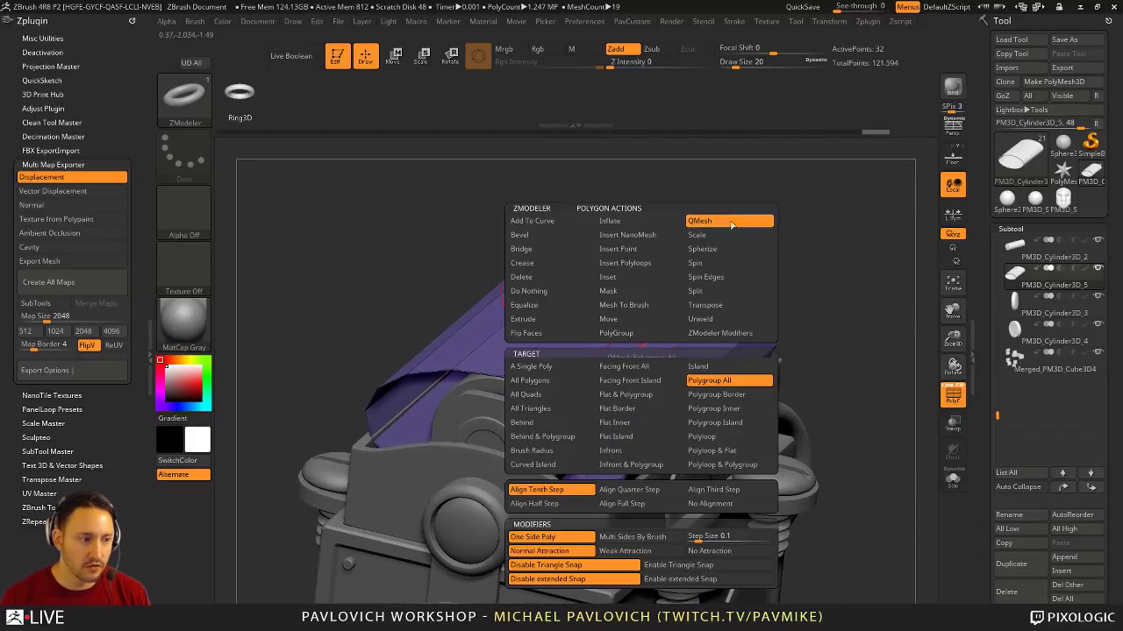
{"action": "left_click_drag", "start_coordinate": [631, 358], "coordinate": [624, 364]}
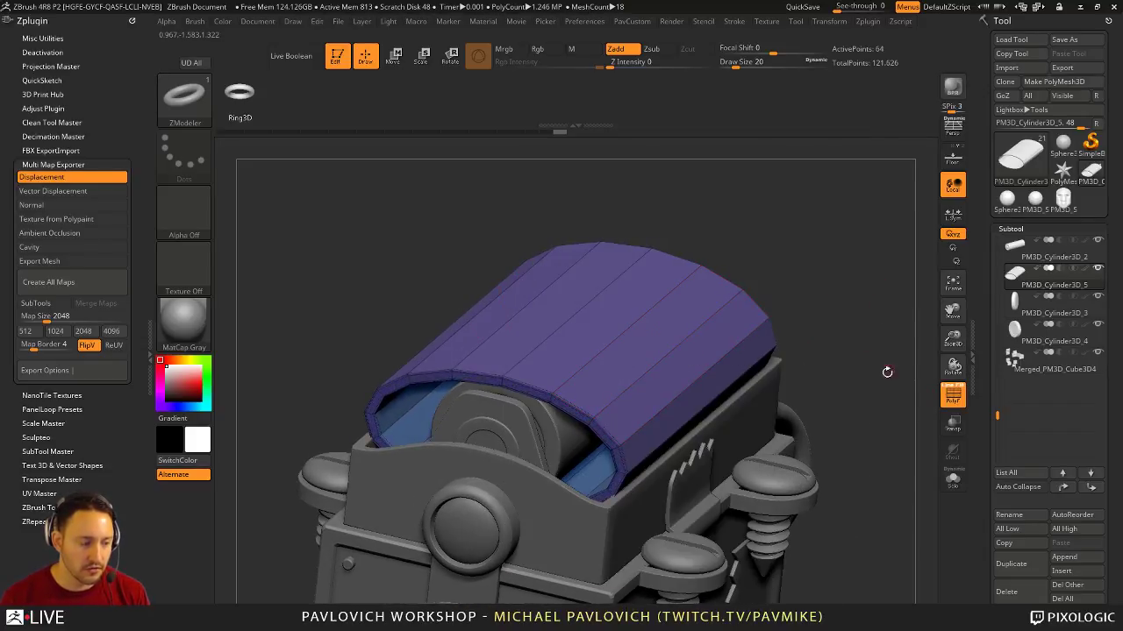
Try flipping the thickened shell's normals, then restore their direction
{"action": "key", "text": "grave"}
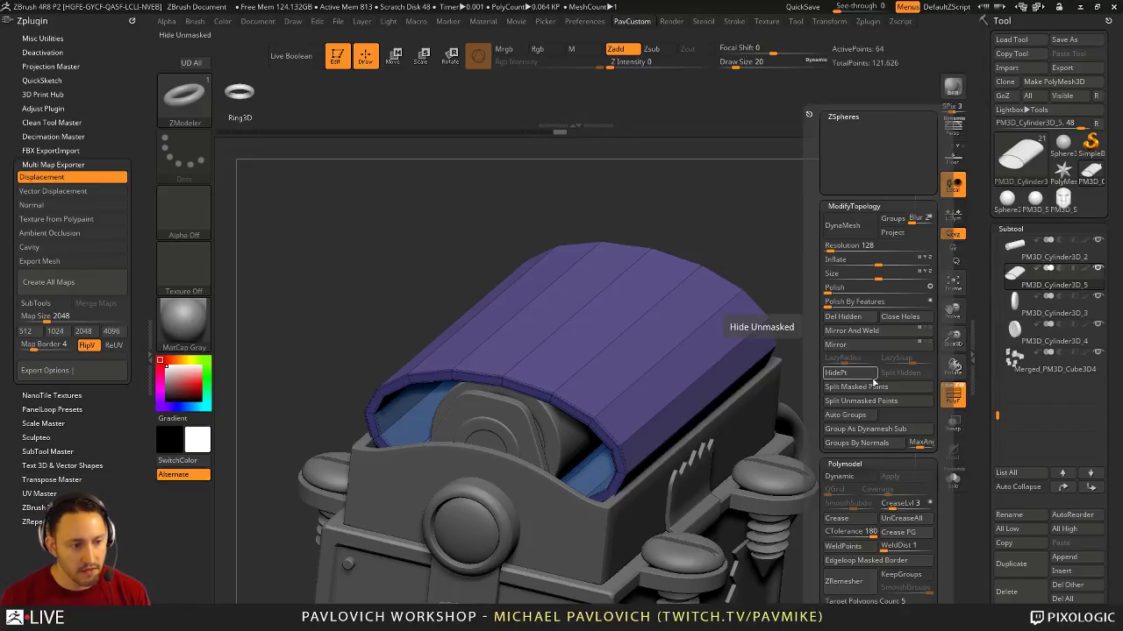
{"action": "left_click_drag", "start_coordinate": [880, 264], "coordinate": [898, 263]}
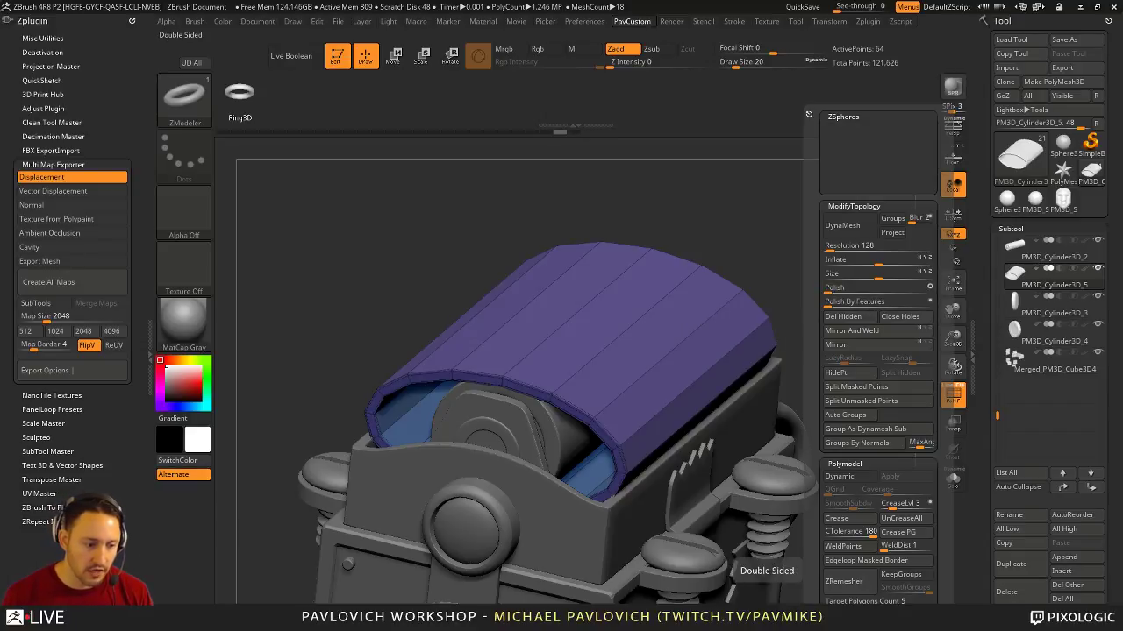
{"action": "left_click", "coordinate": [840, 623]}
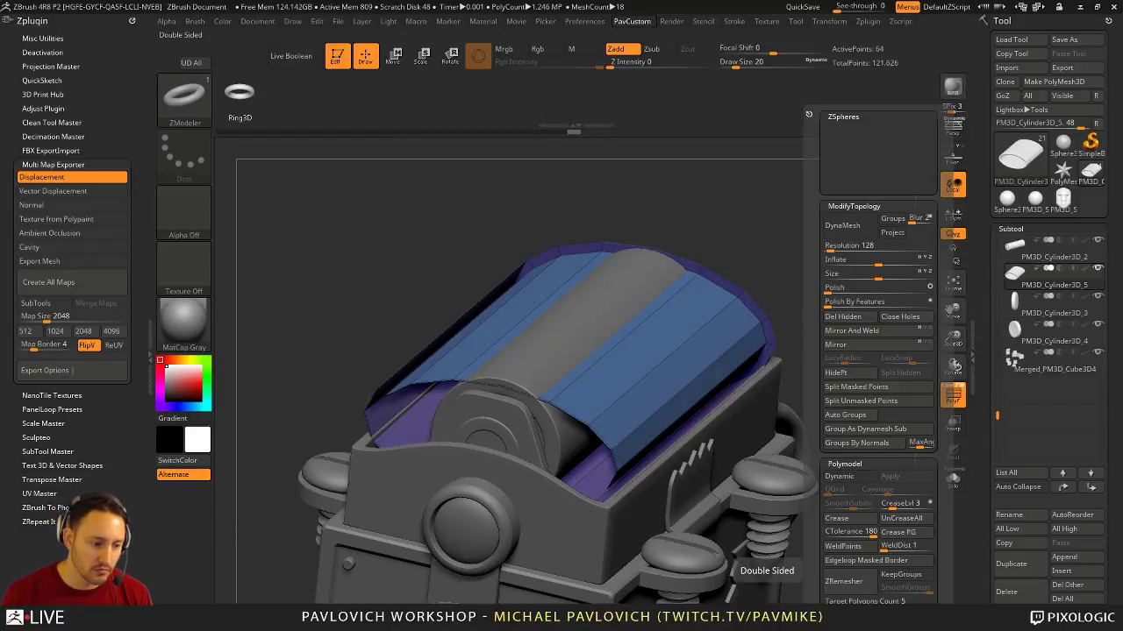
{"action": "left_click", "coordinate": [803, 571]}
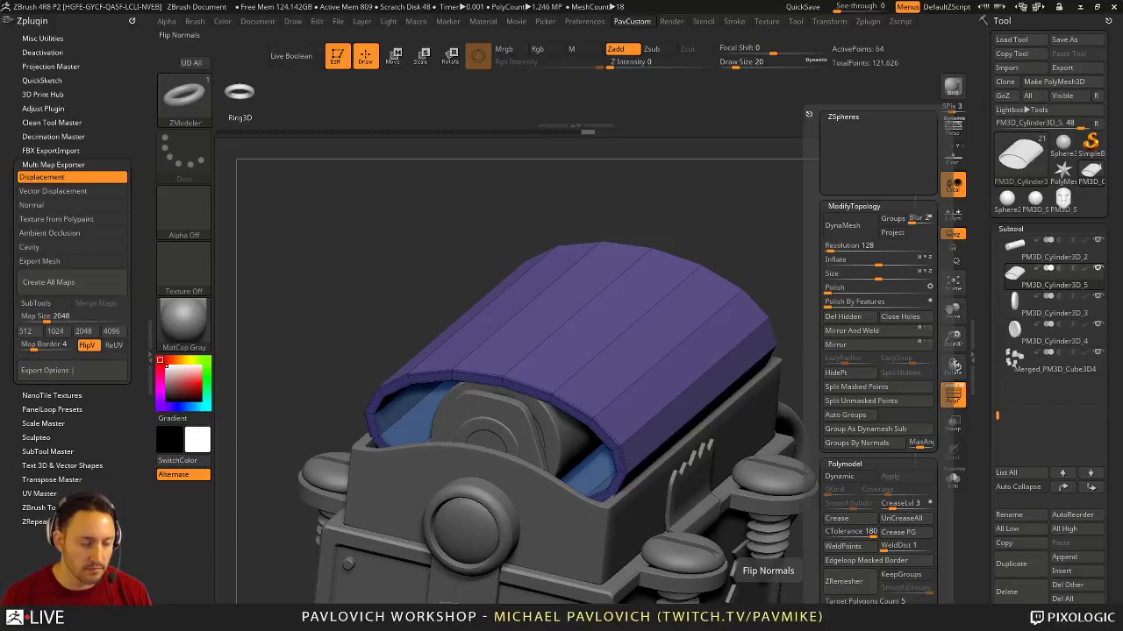
{"action": "key", "text": "ctrl"}
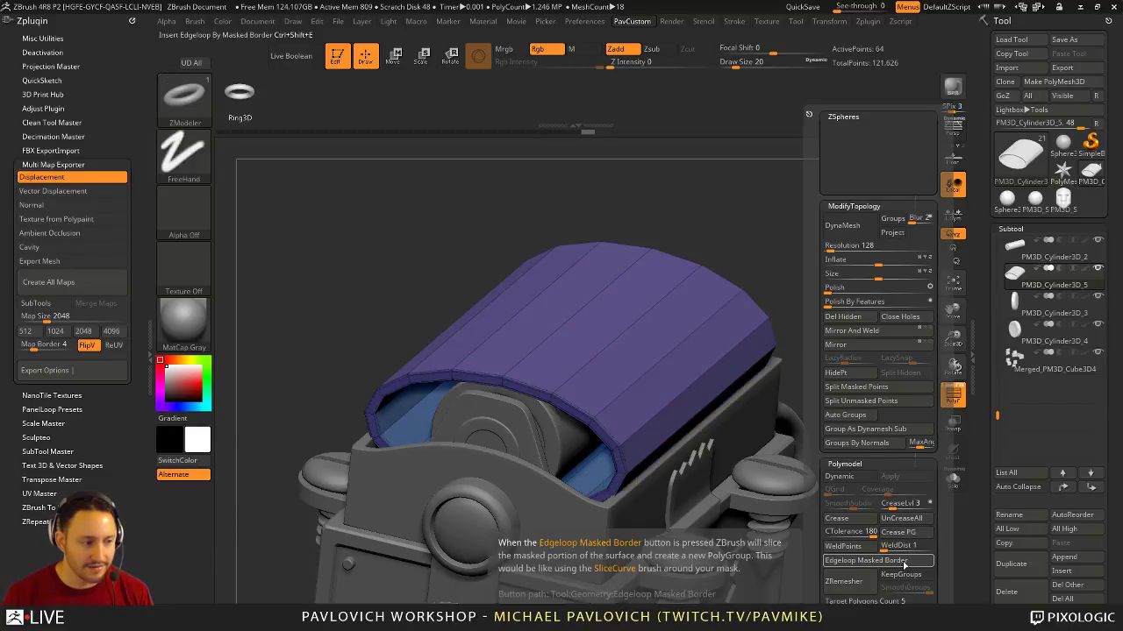
Undo the QMesh thickening of the shell
{"action": "key", "text": "ctrl+z"}
{"action": "key", "text": "ctrl+z"}
{"action": "key", "text": "ctrl+z"}
{"action": "left_click_drag", "start_coordinate": [850, 320], "coordinate": [777, 316]}
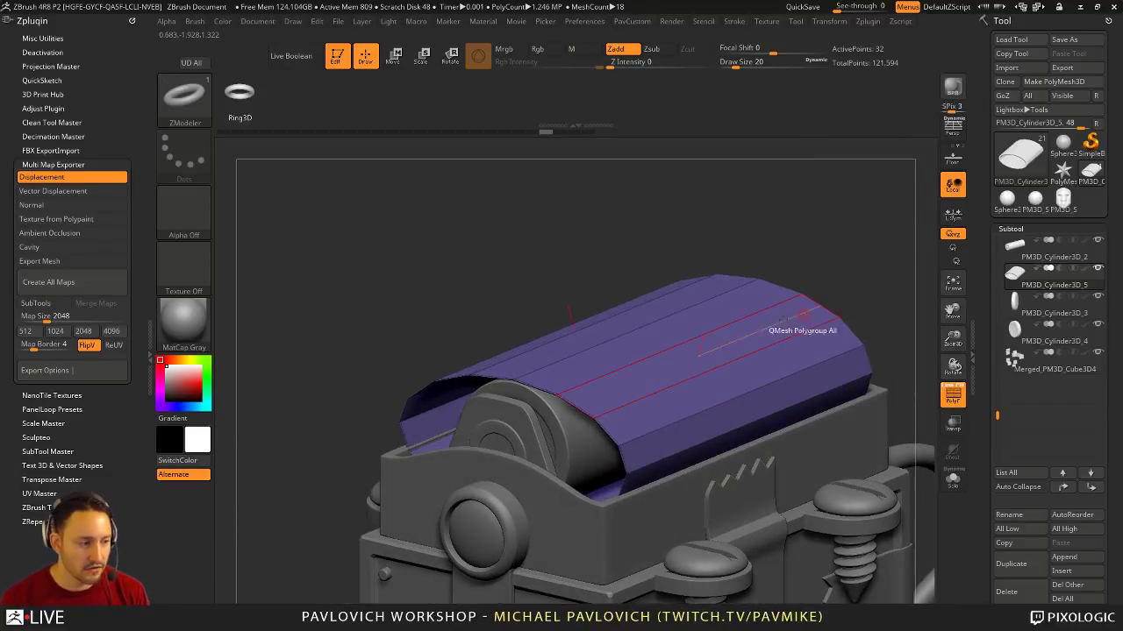
Isolate the lower part of the shell inside the tray and delete the hidden upper polygons
{"action": "left_click_drag", "start_coordinate": [569, 242], "coordinate": [822, 219]}
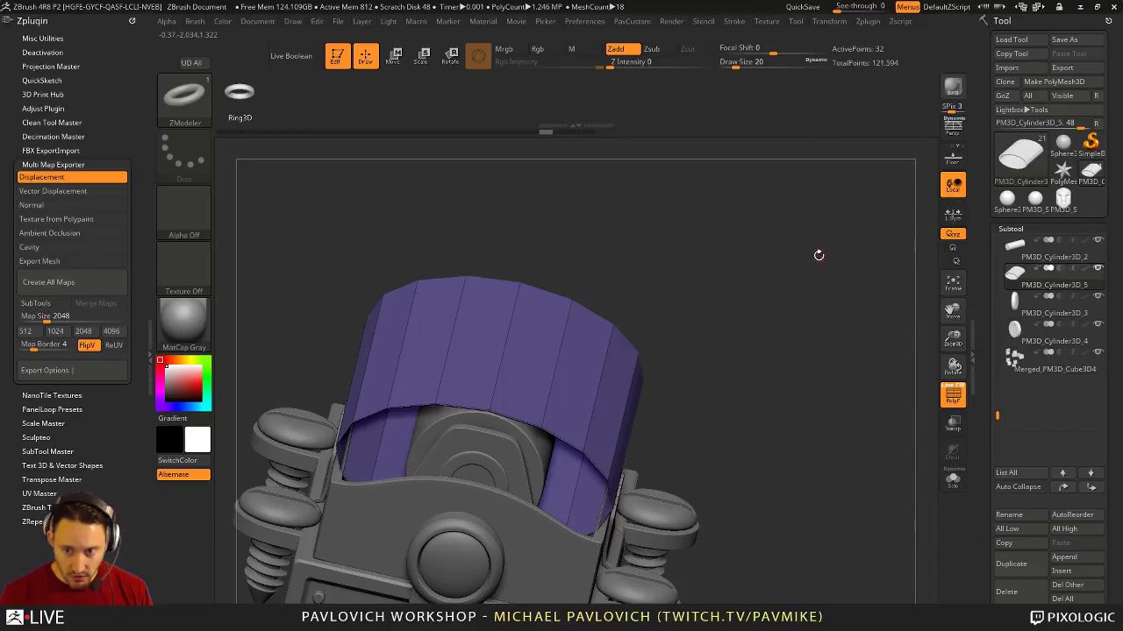
{"action": "left_click_drag", "start_coordinate": [832, 269], "coordinate": [753, 304]}
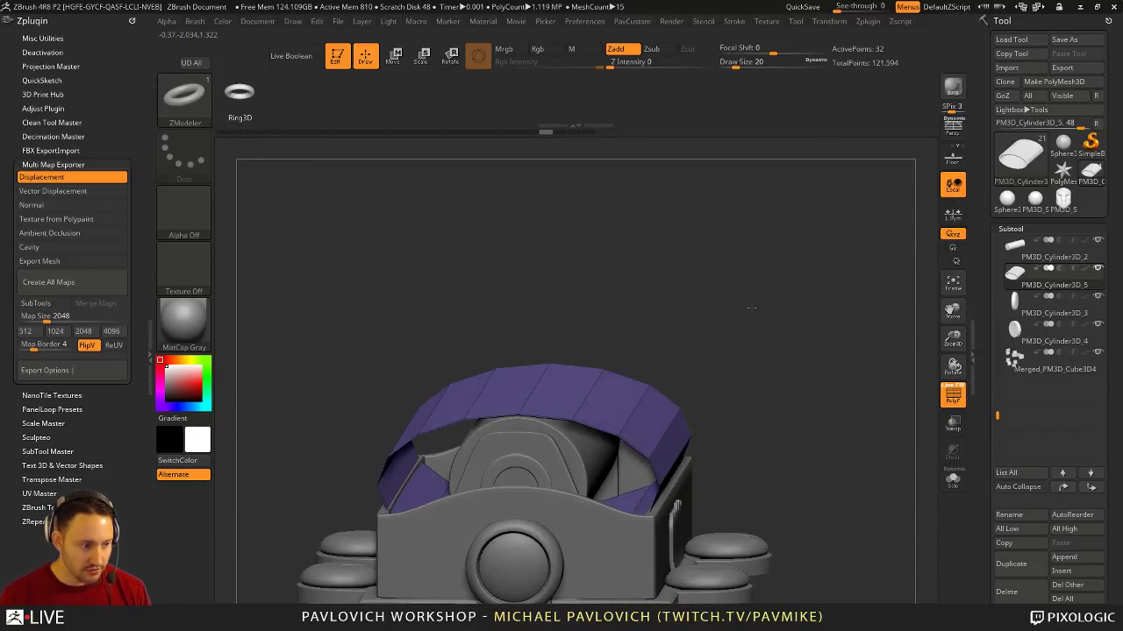
{"action": "left_click_drag", "start_coordinate": [765, 399], "coordinate": [746, 368]}
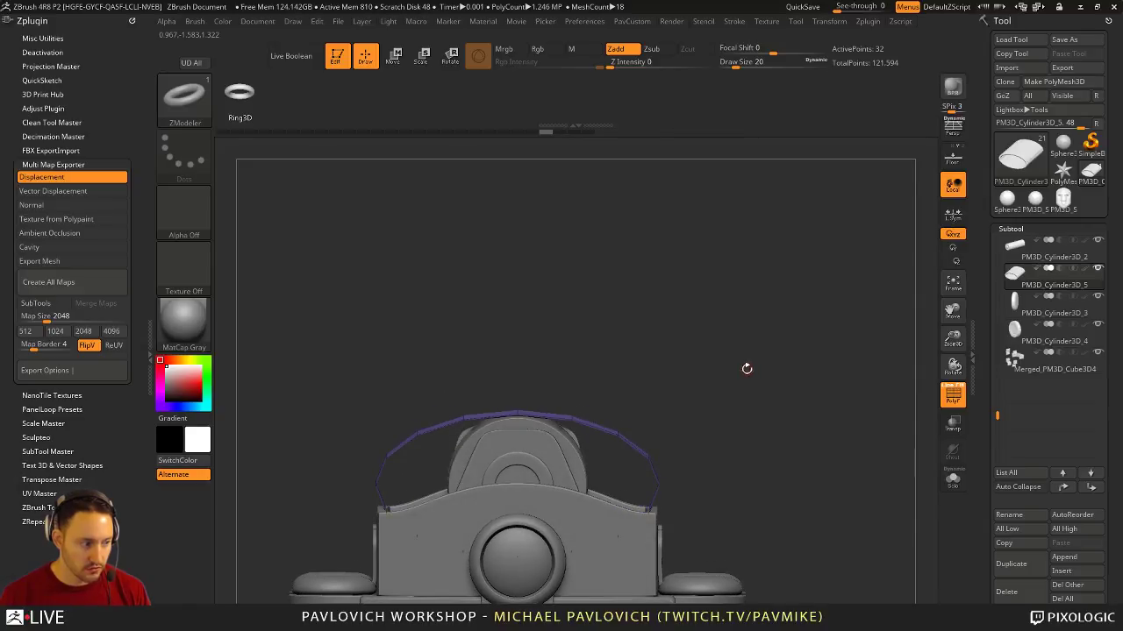
{"action": "left_click_drag", "start_coordinate": [277, 367], "coordinate": [799, 498], "text": "ctrl+shift"}
{"action": "left_click_drag", "start_coordinate": [794, 368], "coordinate": [814, 426]}
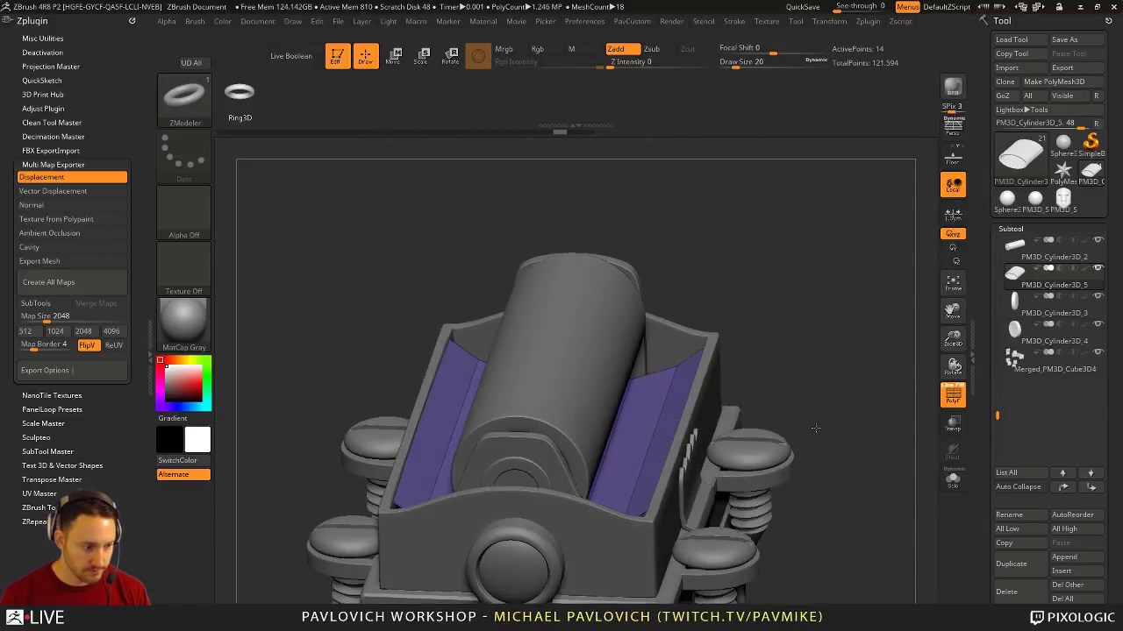
{"action": "key", "text": "v"}
{"action": "left_click", "coordinate": [807, 322]}
{"action": "left_click_drag", "start_coordinate": [829, 285], "coordinate": [857, 243]}
Move the remaining curved sheet slightly down inside the tray with the transform gizmo
{"action": "key", "text": "w"}
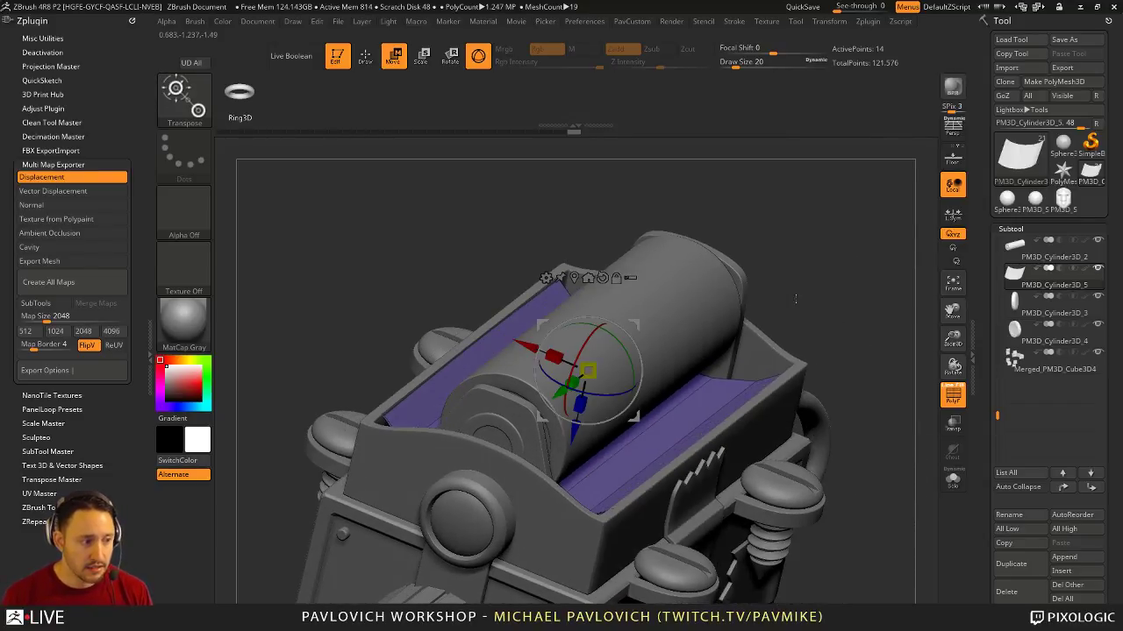
{"action": "left_click_drag", "start_coordinate": [573, 430], "coordinate": [567, 446]}
{"action": "key", "text": "q"}
{"action": "mouse_move", "coordinate": [879, 319]}
{"action": "left_mouse_down"}
{"action": "mouse_move", "coordinate": [860, 298]}
{"action": "mouse_move", "coordinate": [866, 306]}
{"action": "mouse_move", "coordinate": [803, 289]}
{"action": "left_mouse_up"}
{"action": "key", "text": "w"}
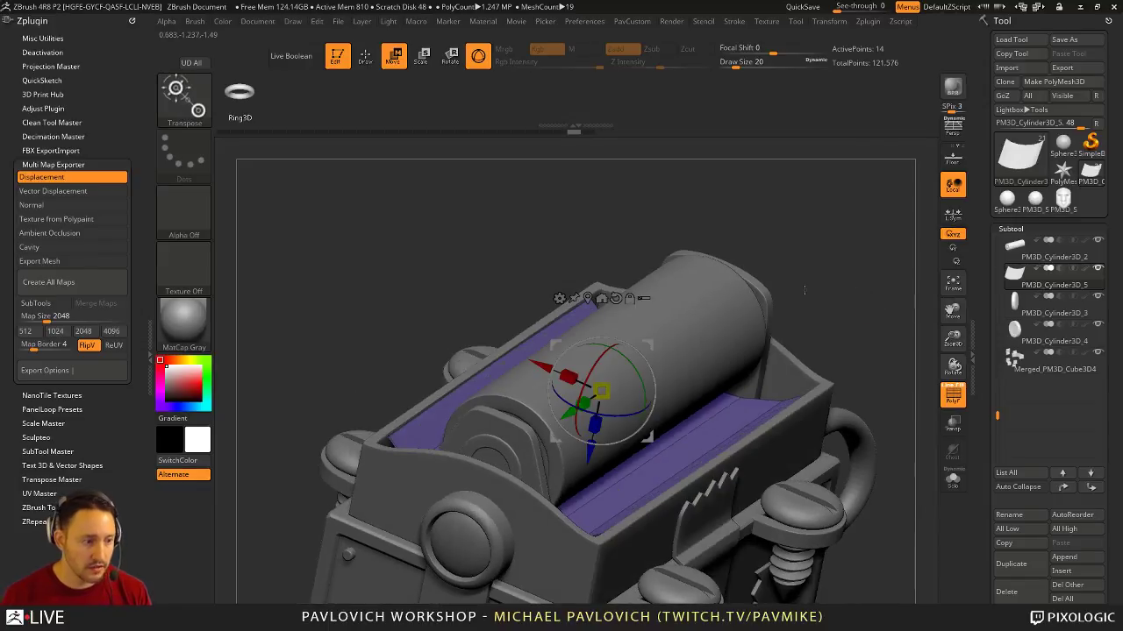
Re-anchor the gizmo on the isolated sheet's surface and adjust the sheet's height in the tray beneath the battery
{"action": "left_click", "coordinate": [953, 479]}
{"action": "left_click_drag", "start_coordinate": [884, 347], "coordinate": [879, 368]}
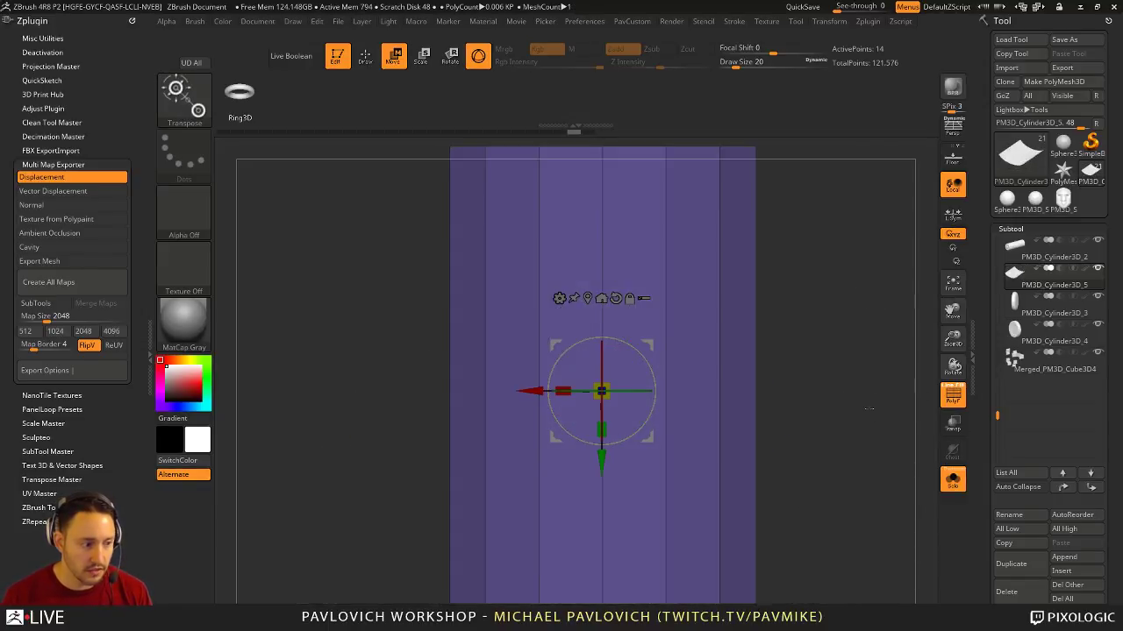
{"action": "left_click_drag", "start_coordinate": [872, 408], "coordinate": [845, 317], "text": "alt"}
{"action": "left_click", "coordinate": [576, 446], "text": "alt"}
{"action": "left_click_drag", "start_coordinate": [866, 400], "coordinate": [871, 287]}
{"action": "left_click_drag", "start_coordinate": [578, 410], "coordinate": [578, 417]}
{"action": "left_click", "coordinate": [954, 395]}
{"action": "left_click", "coordinate": [953, 479]}
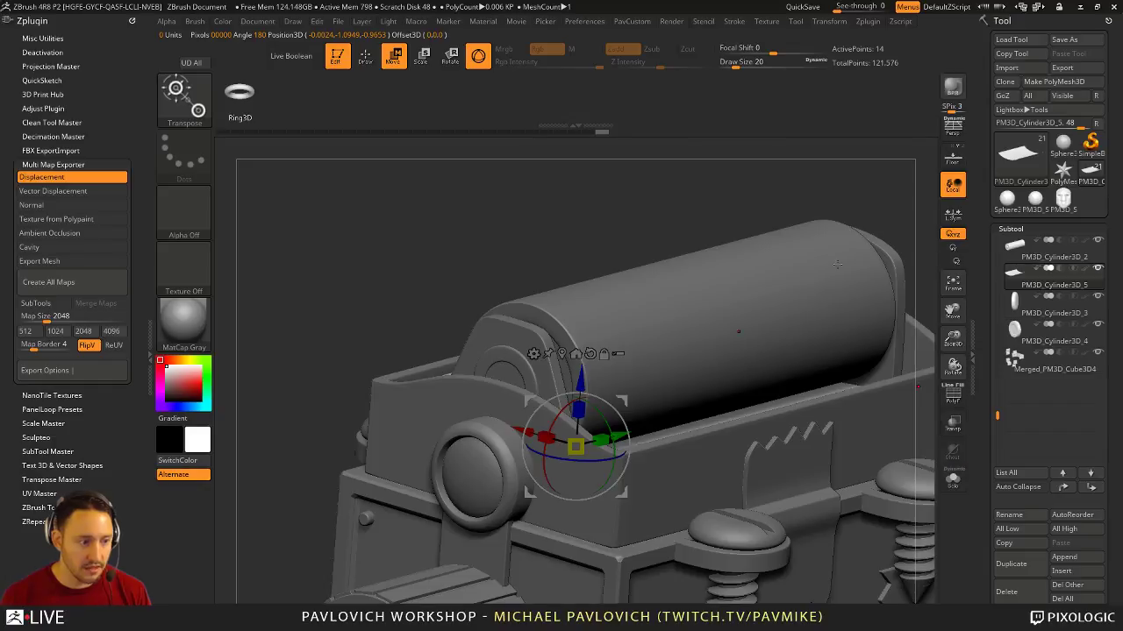
{"action": "left_click_drag", "start_coordinate": [827, 178], "coordinate": [853, 237]}
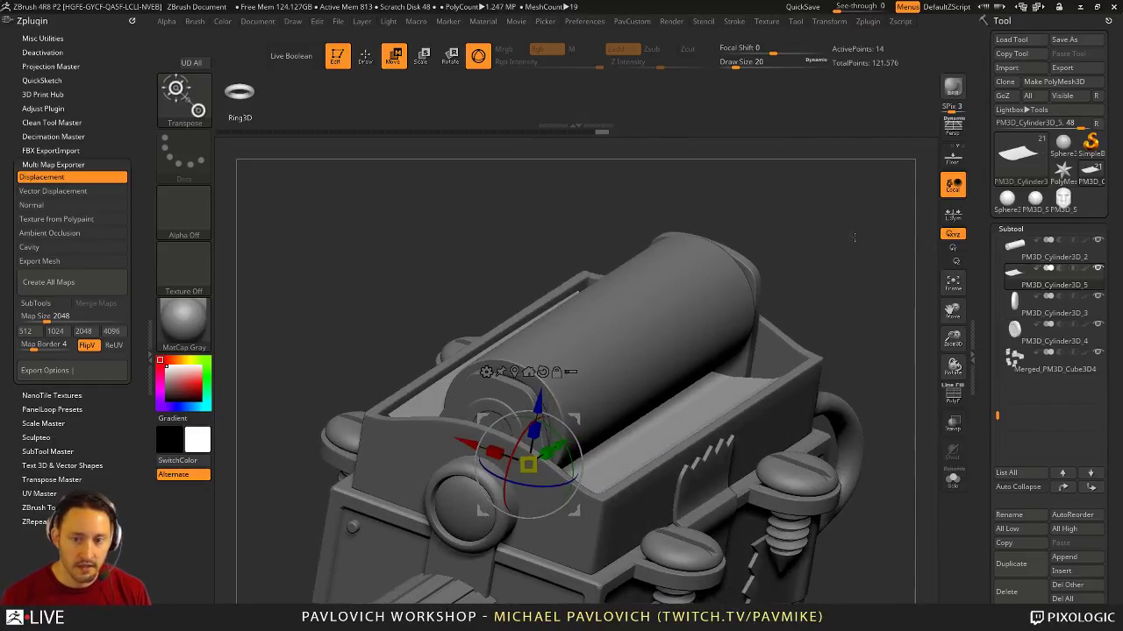
{"action": "left_click_drag", "start_coordinate": [534, 431], "coordinate": [527, 464]}
{"action": "key", "text": "q"}
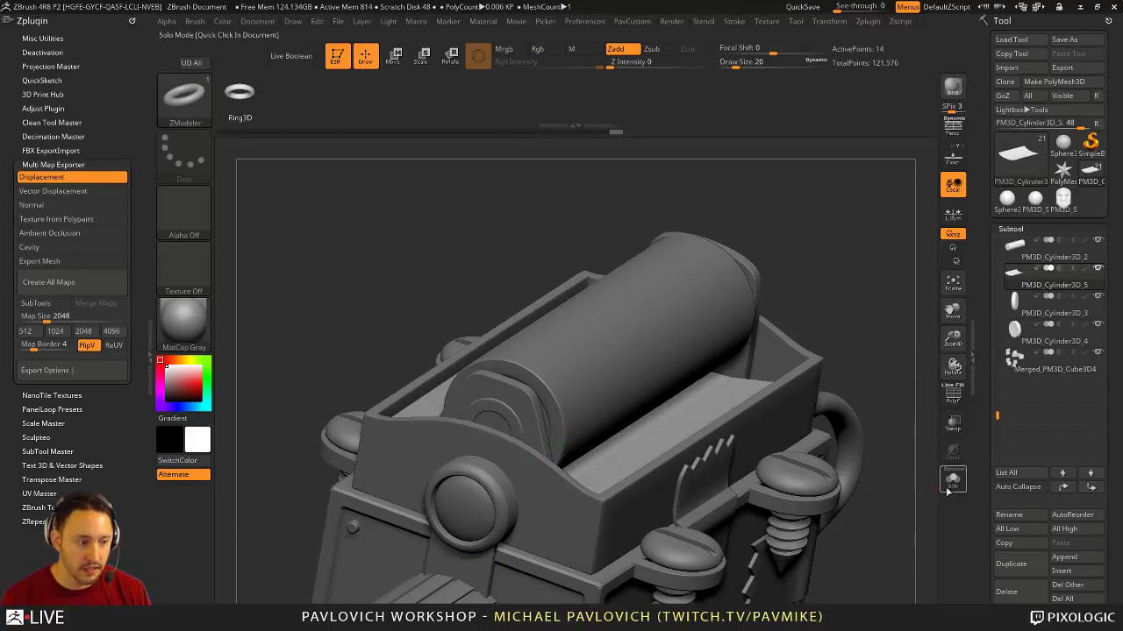
Isolate the curved sheet and thicken it with the QMesh polygon action using the Polygroup All target
{"action": "left_click", "coordinate": [951, 484]}
{"action": "key", "text": "space"}
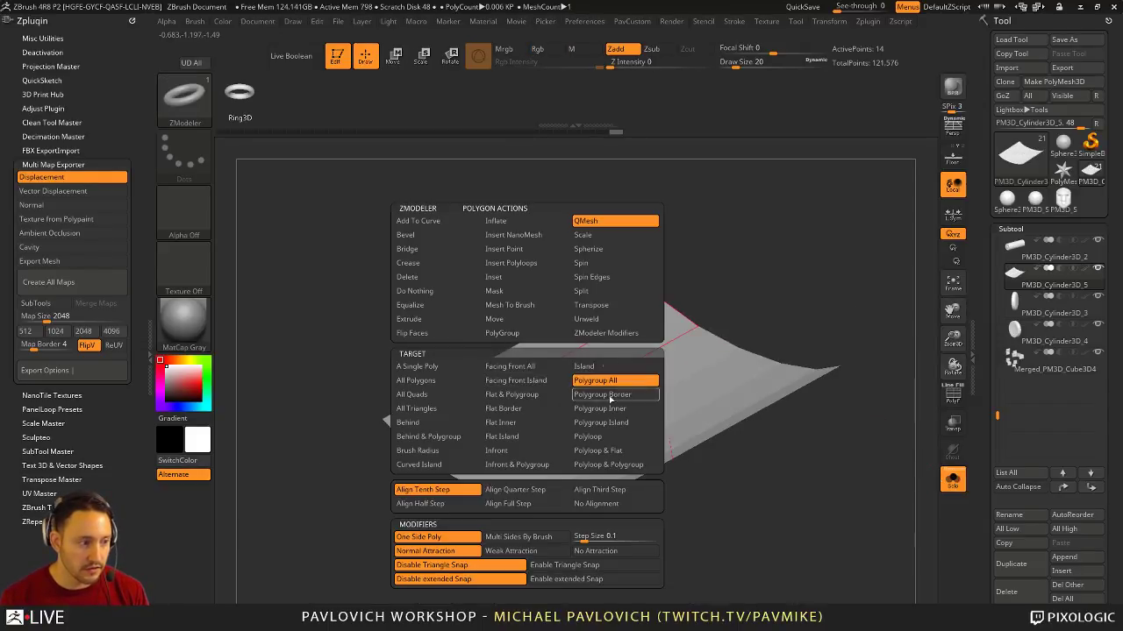
{"action": "left_click", "coordinate": [611, 395]}
{"action": "left_click_drag", "start_coordinate": [476, 394], "coordinate": [482, 380]}
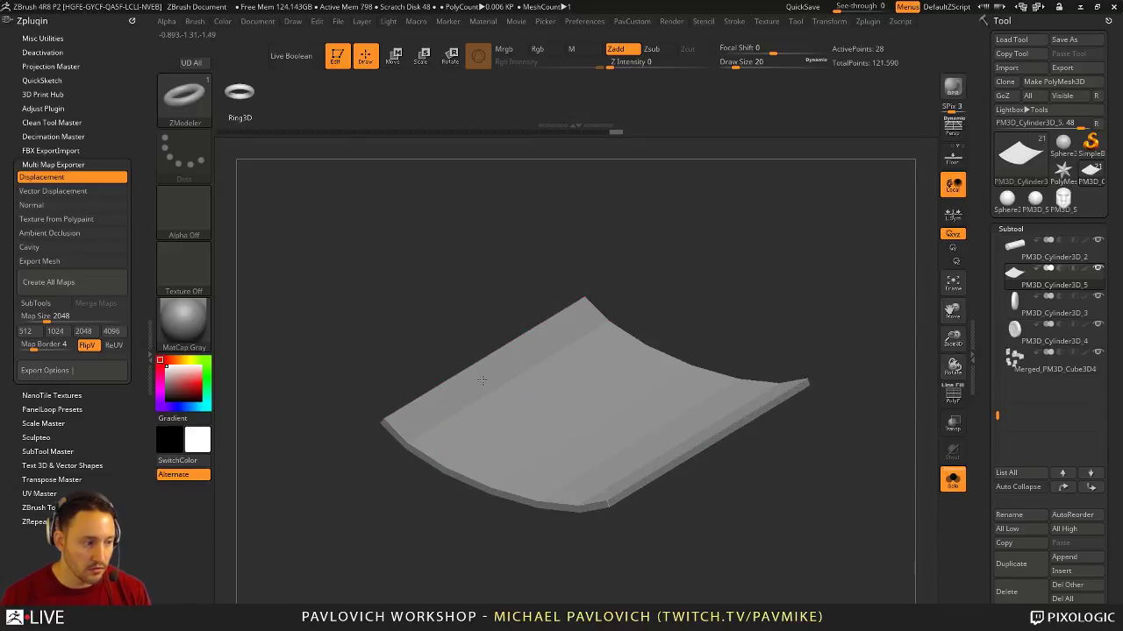
Crease the thickened sheet's edges with a crease tolerance of 70 and turn on dynamic subdivision
{"action": "key", "text": "grave"}
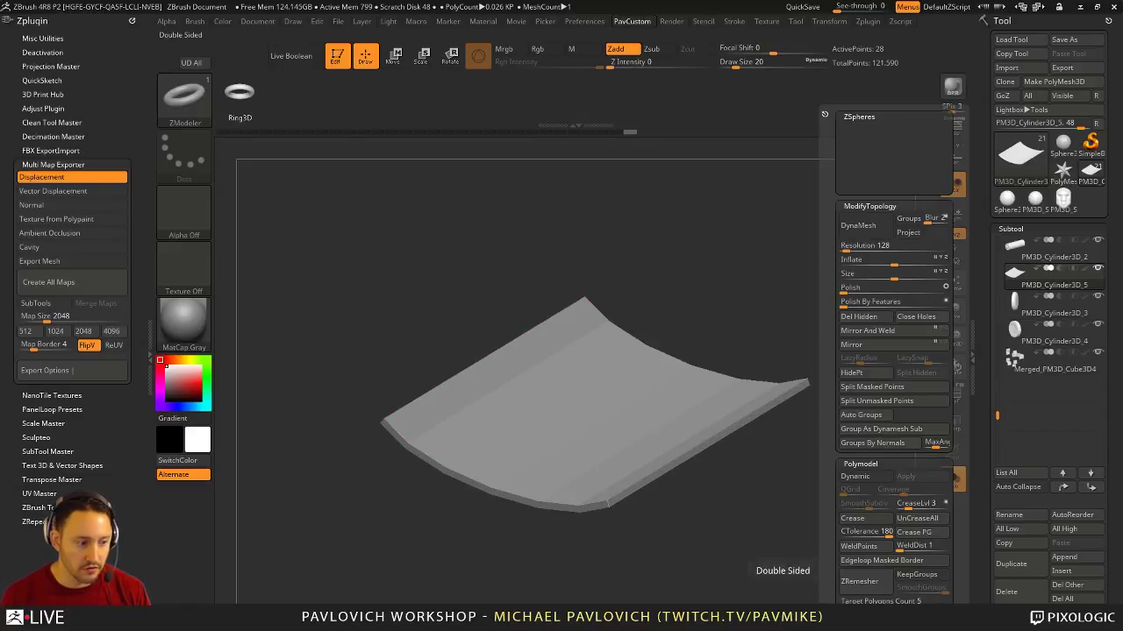
{"action": "left_click", "coordinate": [959, 400]}
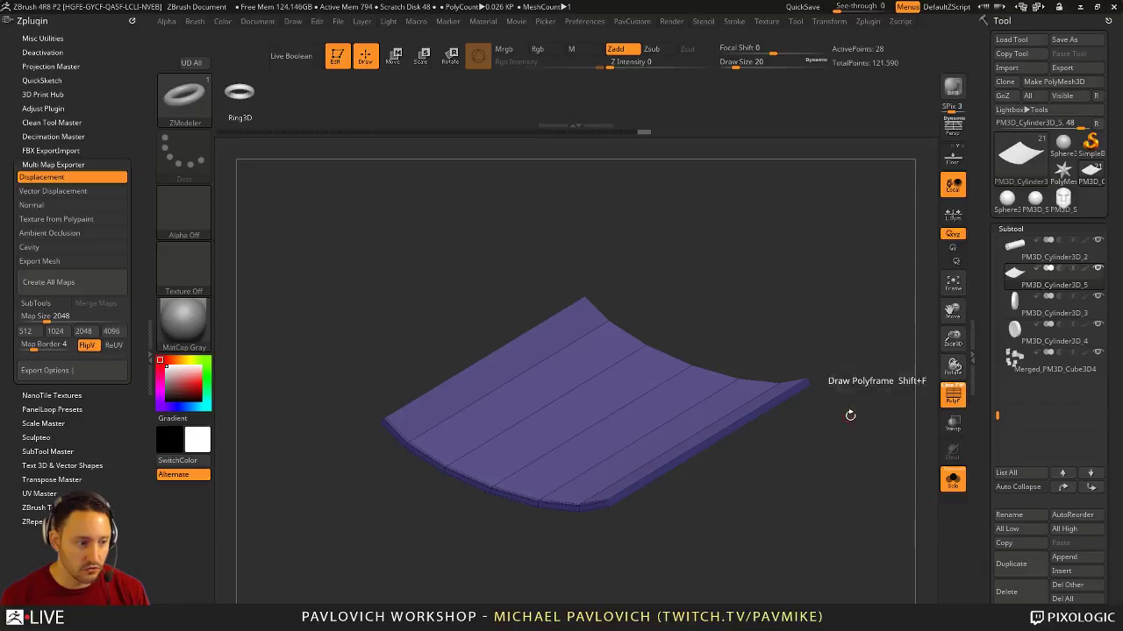
{"action": "key", "text": "shift+space"}
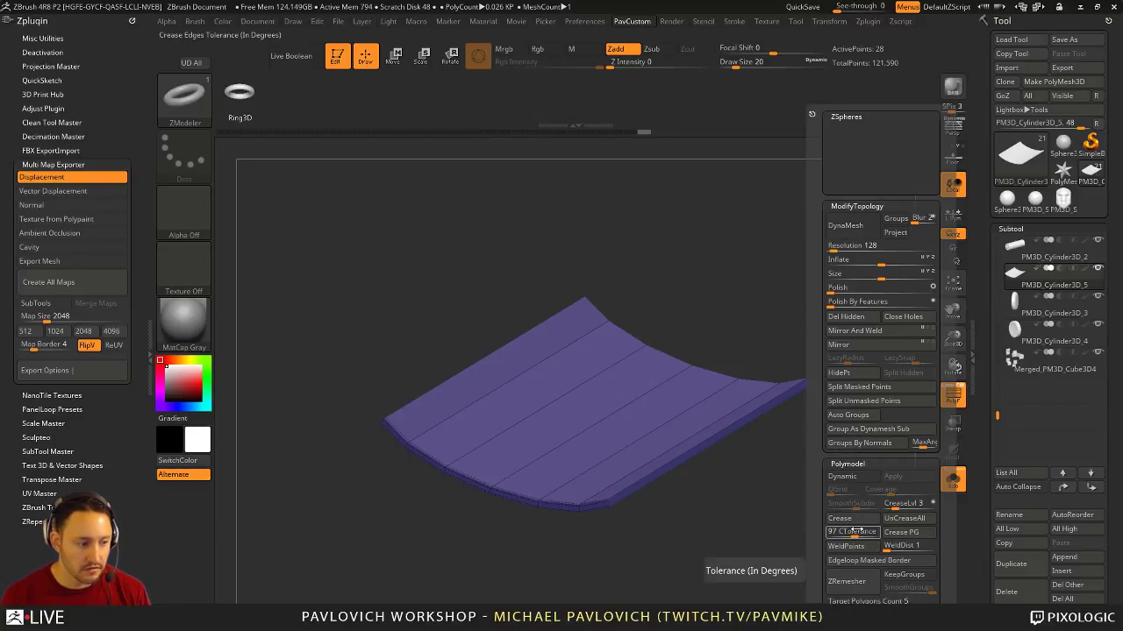
{"action": "key", "text": "shift+space"}
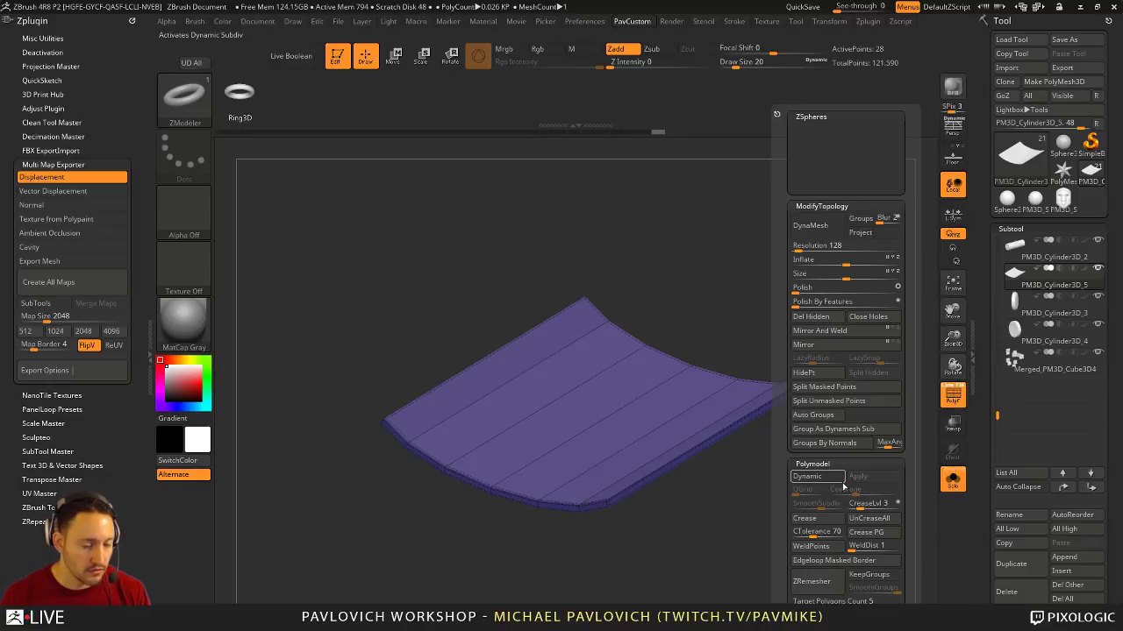
{"action": "left_click", "coordinate": [829, 478]}
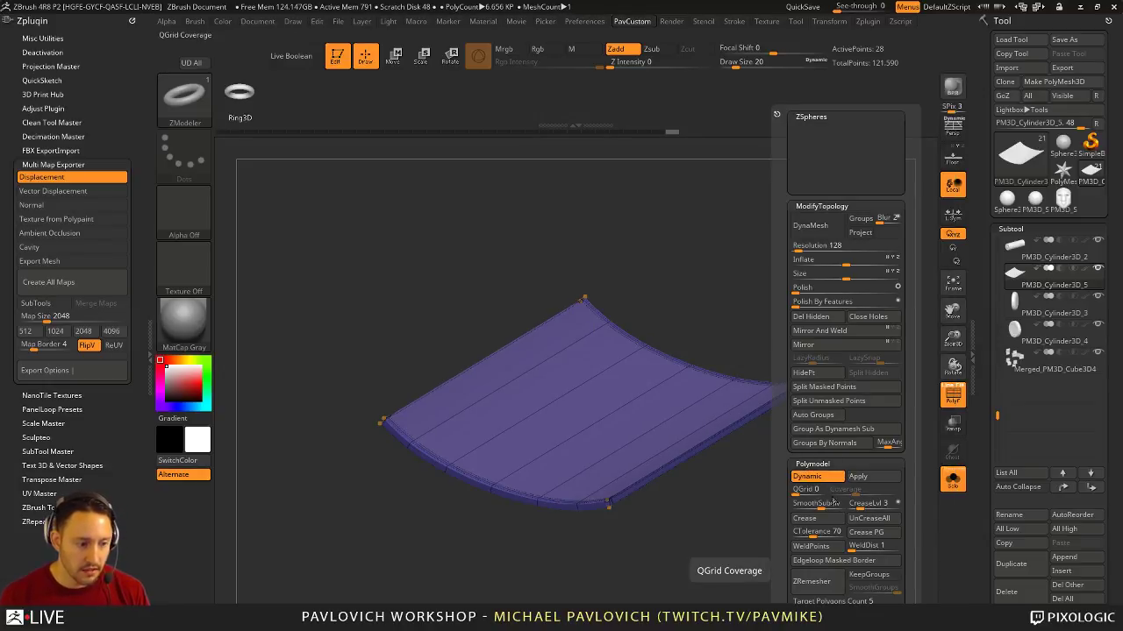
Show the whole device and compare the sheet in the tray with and without dynamic subdivision
{"action": "left_click", "coordinate": [952, 480]}
{"action": "left_click", "coordinate": [951, 396]}
{"action": "left_click_drag", "start_coordinate": [876, 355], "coordinate": [787, 375]}
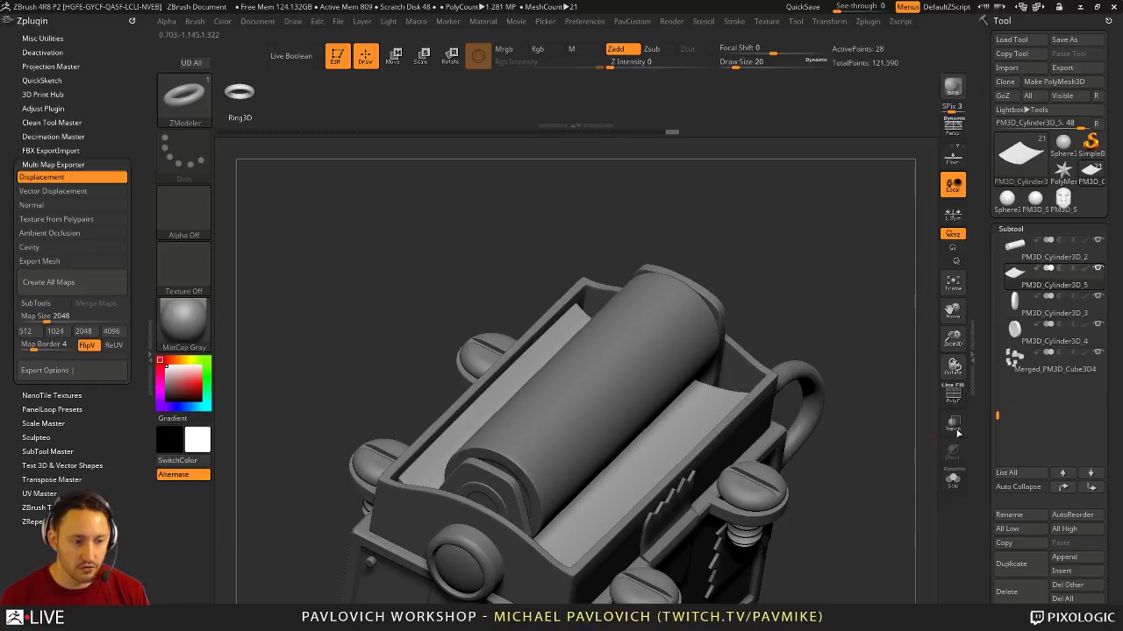
{"action": "left_click", "coordinate": [953, 394]}
{"action": "key", "text": "shift"}
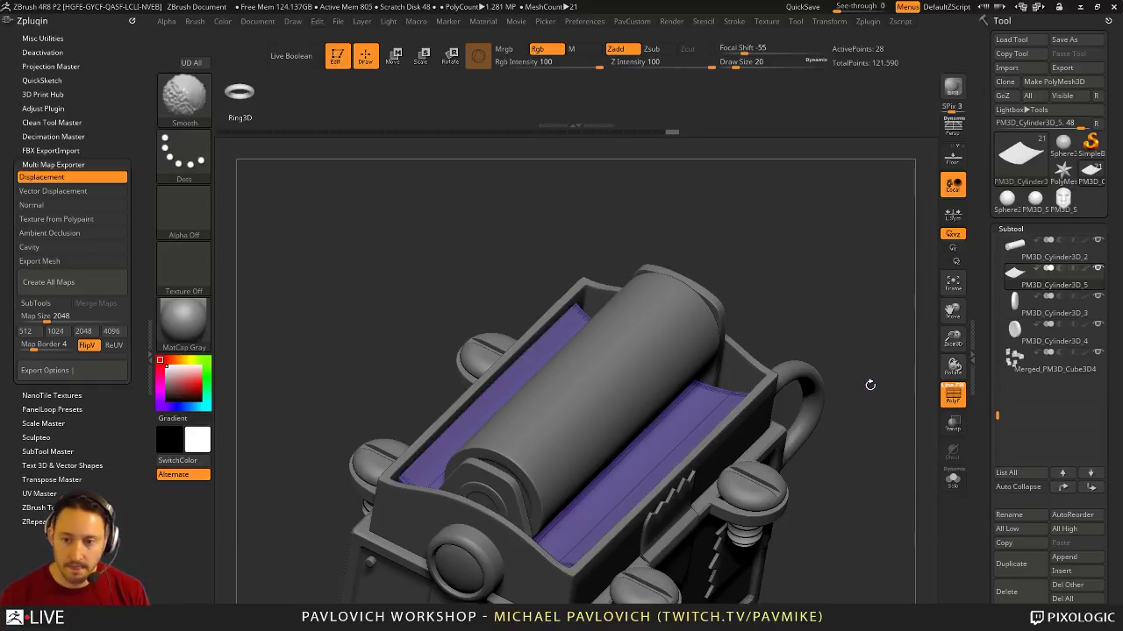
{"action": "key", "text": "shift+d"}
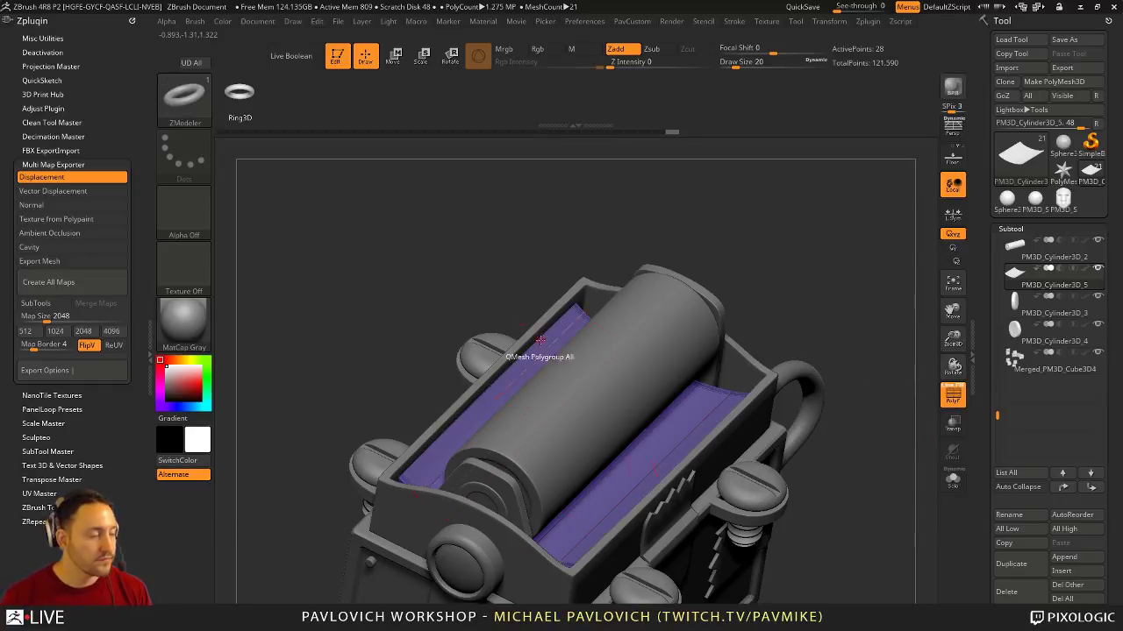
Overlay the reference image, recall the saved Cust1 ZAppLink view and isolate the curved sheet against it
{"action": "key", "text": "shift+z"}
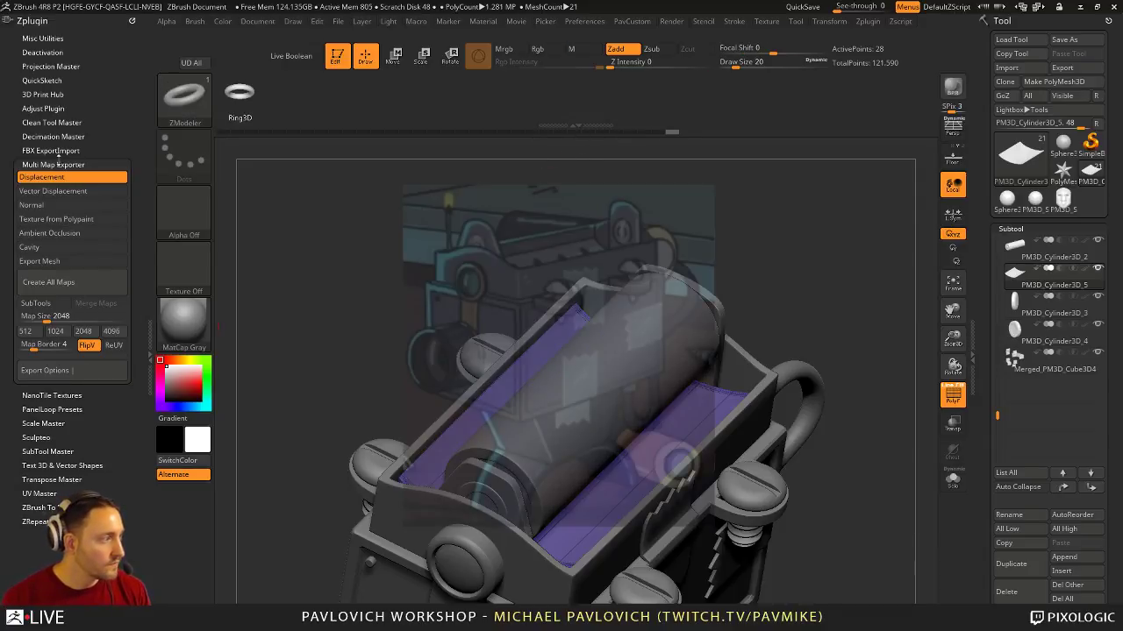
{"action": "left_click", "coordinate": [132, 21]}
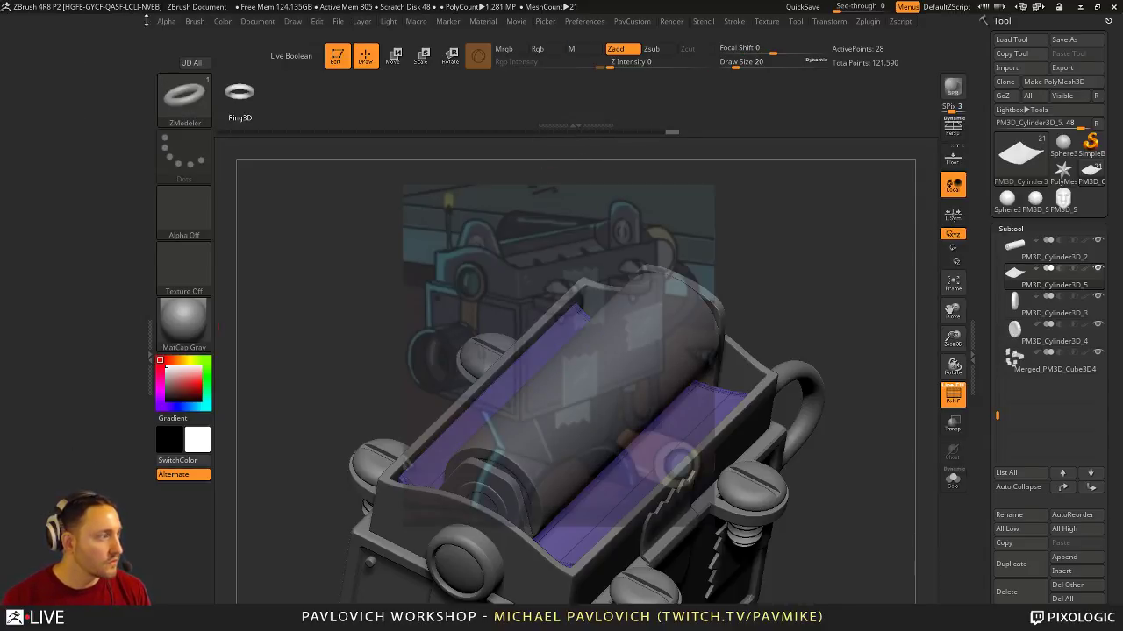
{"action": "left_click", "coordinate": [257, 21]}
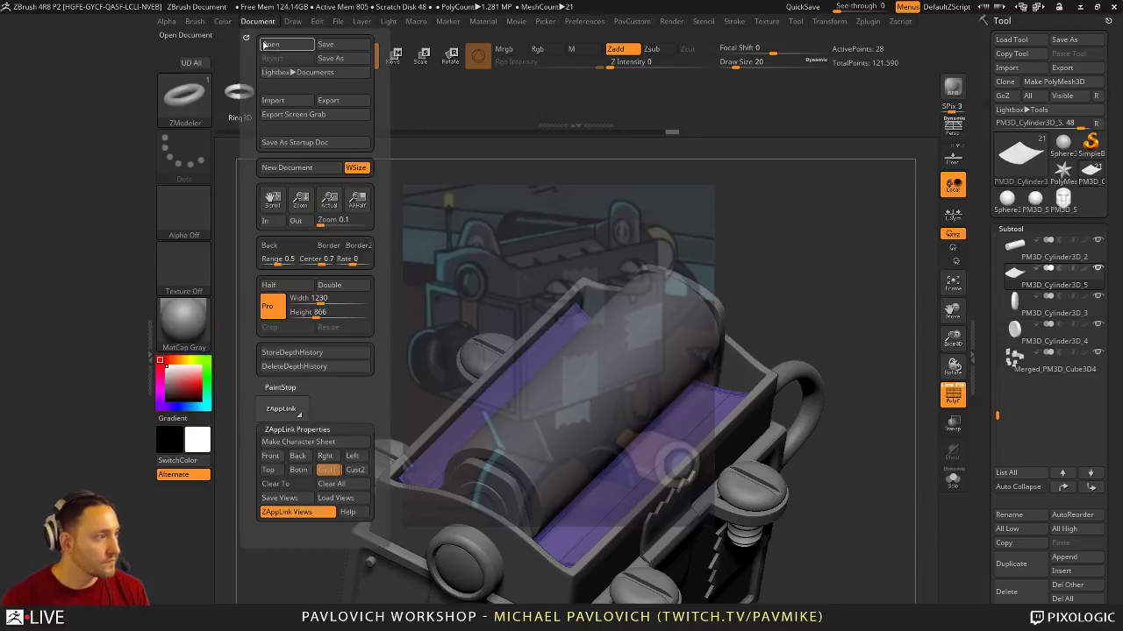
{"action": "left_click_drag", "start_coordinate": [248, 39], "coordinate": [53, 123]}
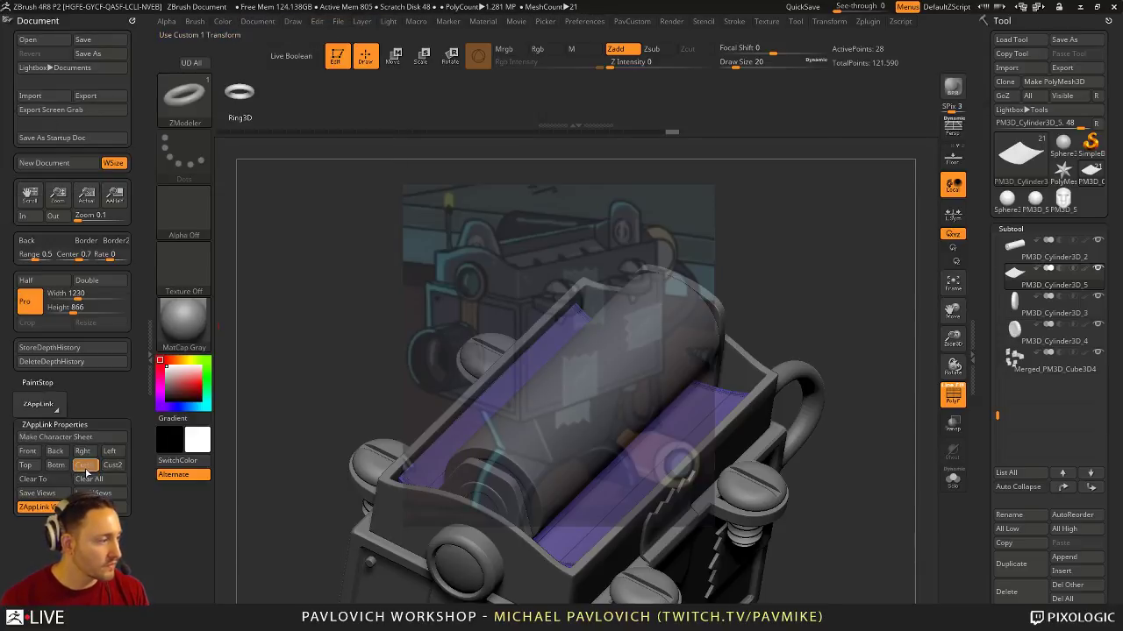
{"action": "left_click", "coordinate": [85, 467]}
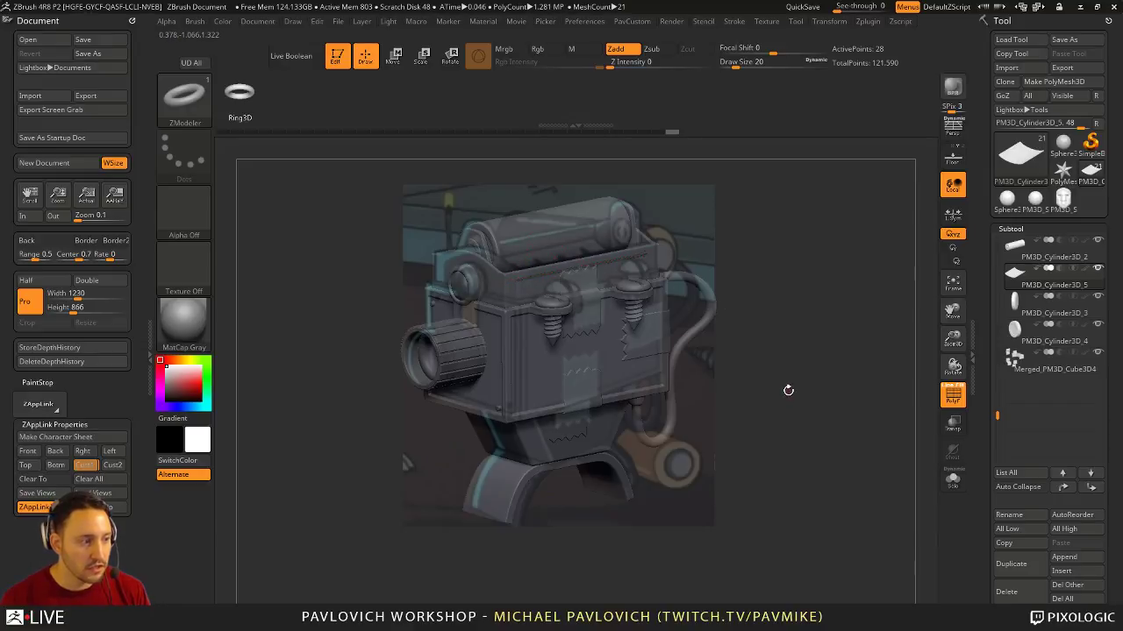
{"action": "left_click", "coordinate": [954, 473]}
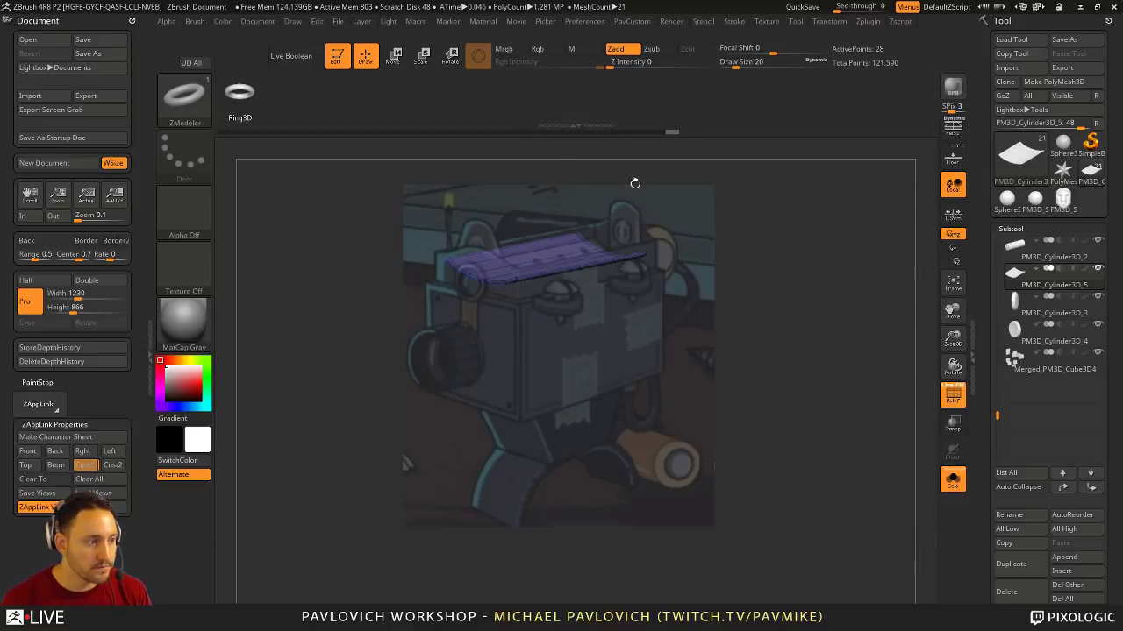
{"action": "key", "text": "space"}
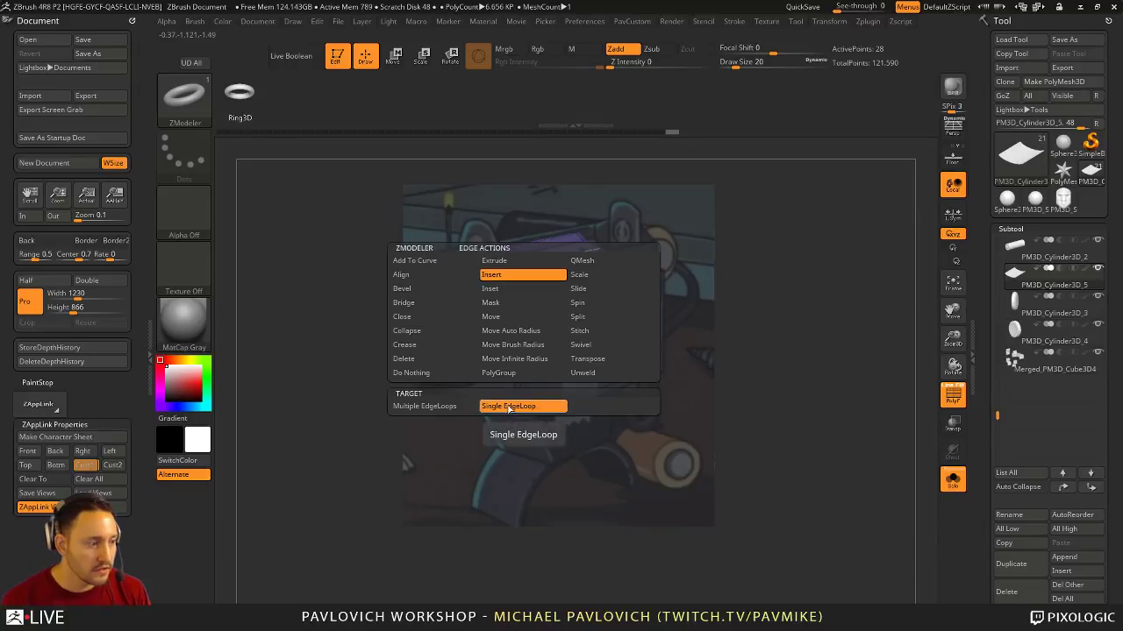
{"action": "left_click", "coordinate": [549, 256]}
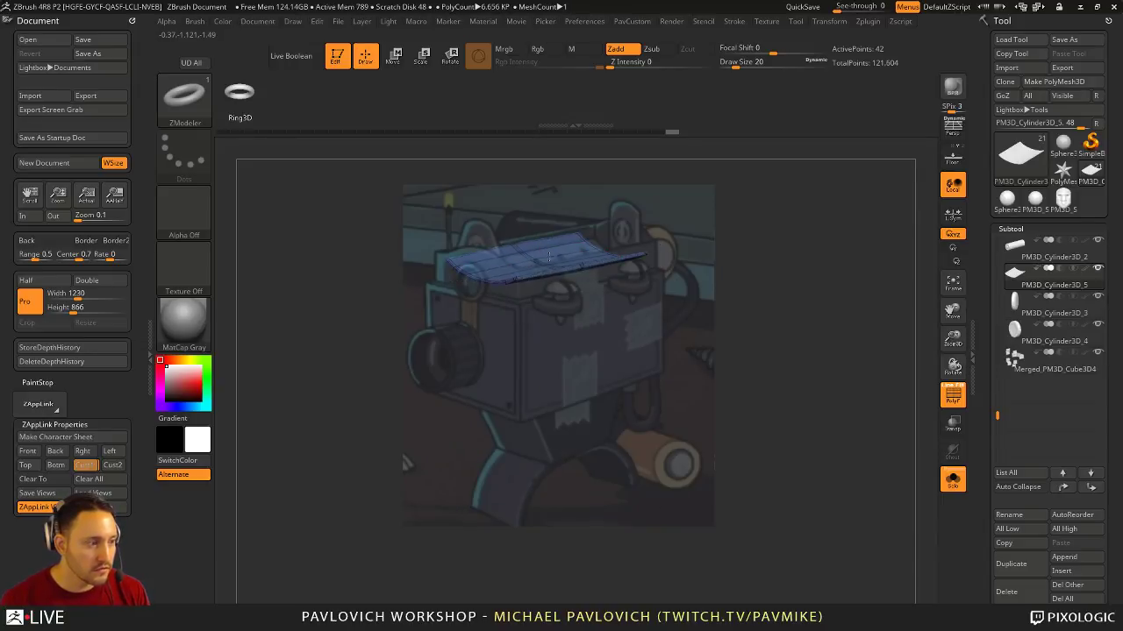
{"action": "key", "text": "ctrl+z"}
Insert five evenly spaced edge loops across the sheet with the Multiple EdgeLoops target, then hide the reference image
{"action": "key", "text": "space"}
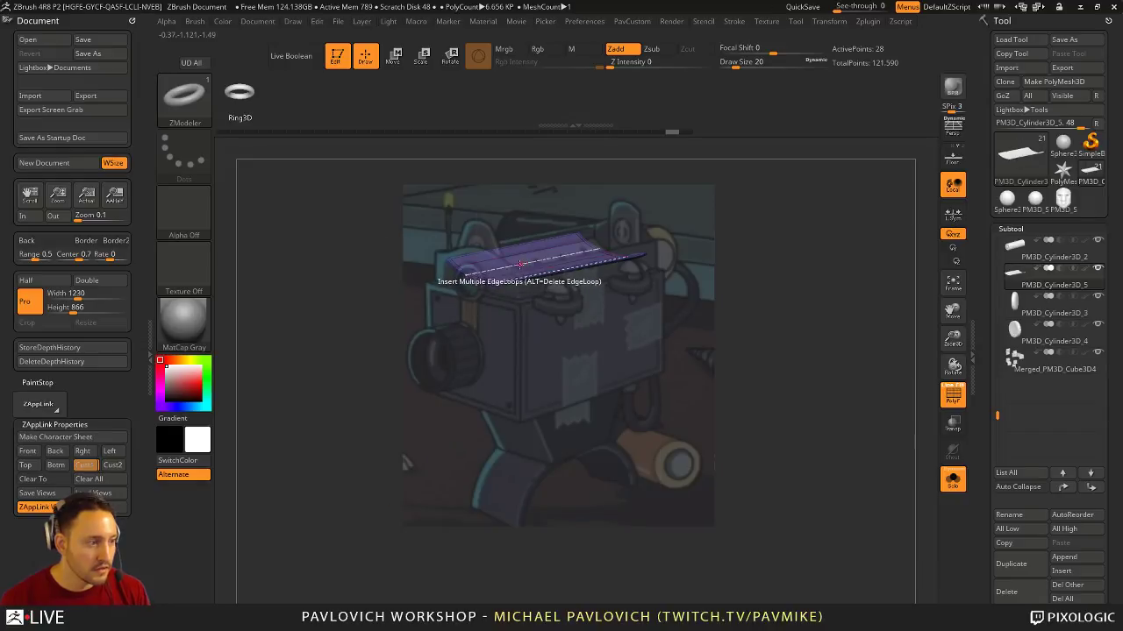
{"action": "left_click_drag", "start_coordinate": [520, 263], "coordinate": [611, 227]}
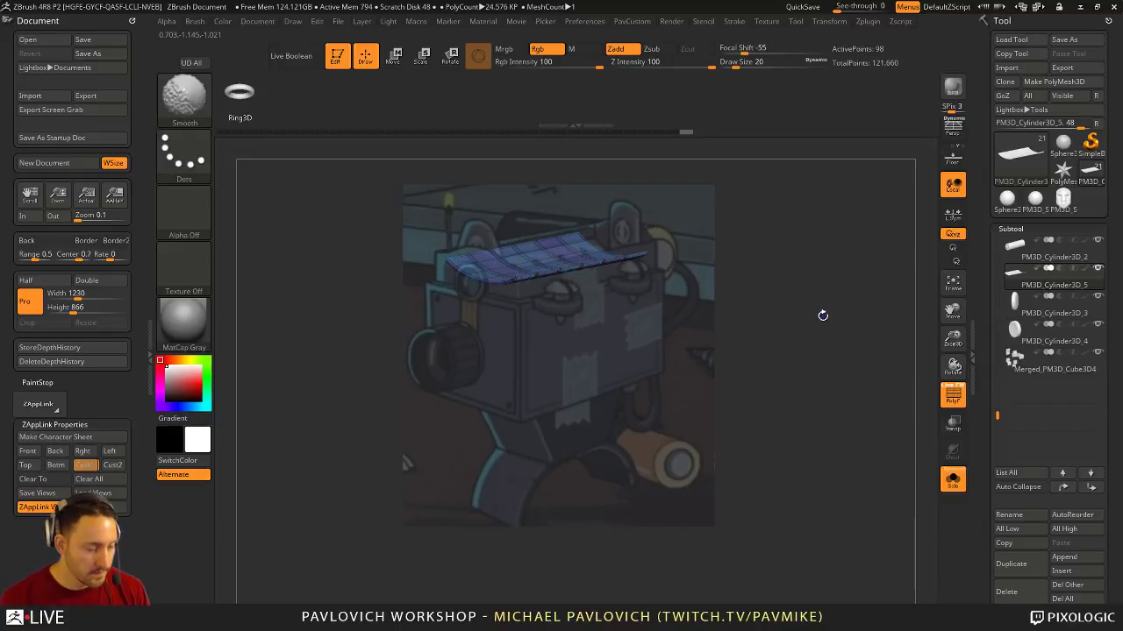
{"action": "key", "text": "shift+z"}
{"action": "left_click_drag", "start_coordinate": [813, 289], "coordinate": [792, 411]}
Remove the sheet's dynamic subdivision and creases, and merge all its faces into a single polygroup
{"action": "key", "text": "2"}
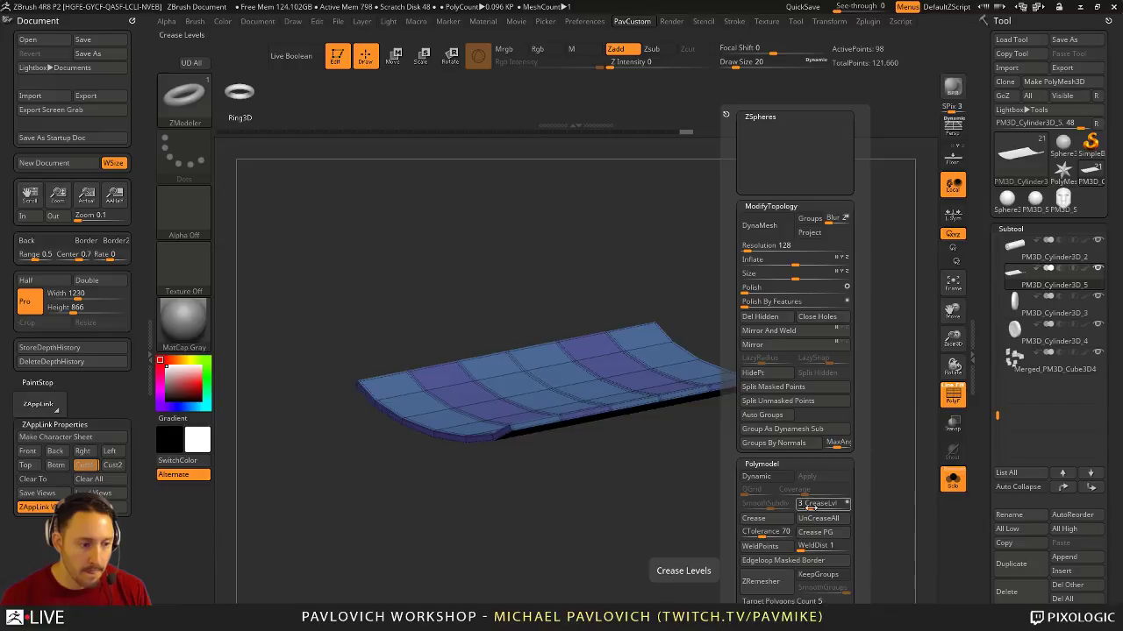
{"action": "left_click_drag", "start_coordinate": [787, 507], "coordinate": [729, 494]}
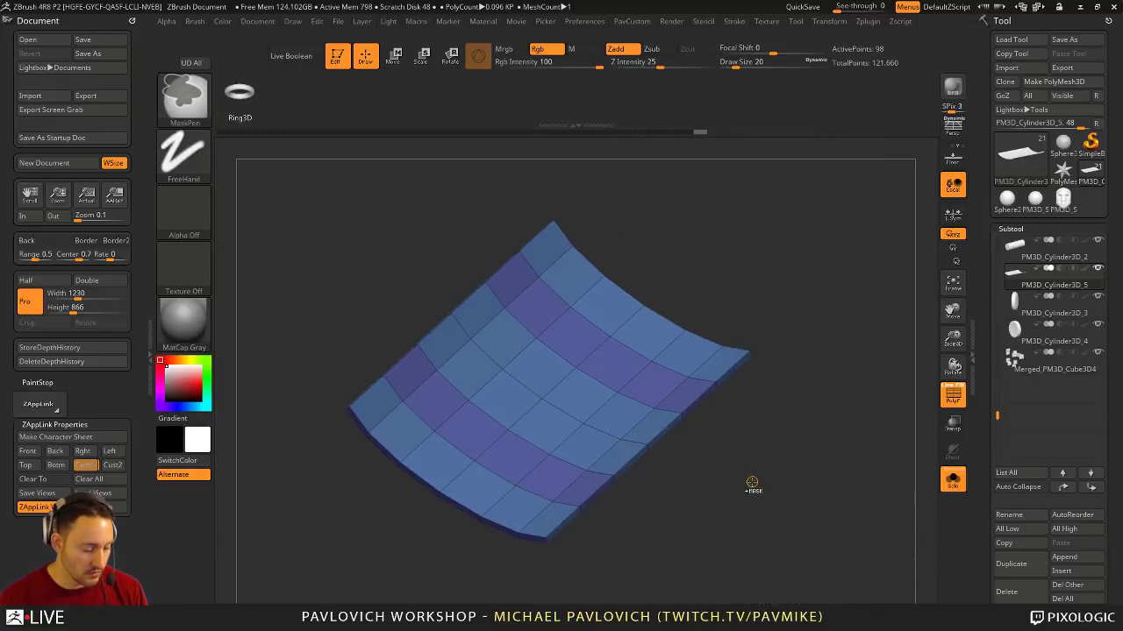
{"action": "key", "text": "ctrl+w"}
{"action": "left_click_drag", "start_coordinate": [806, 476], "coordinate": [854, 253]}
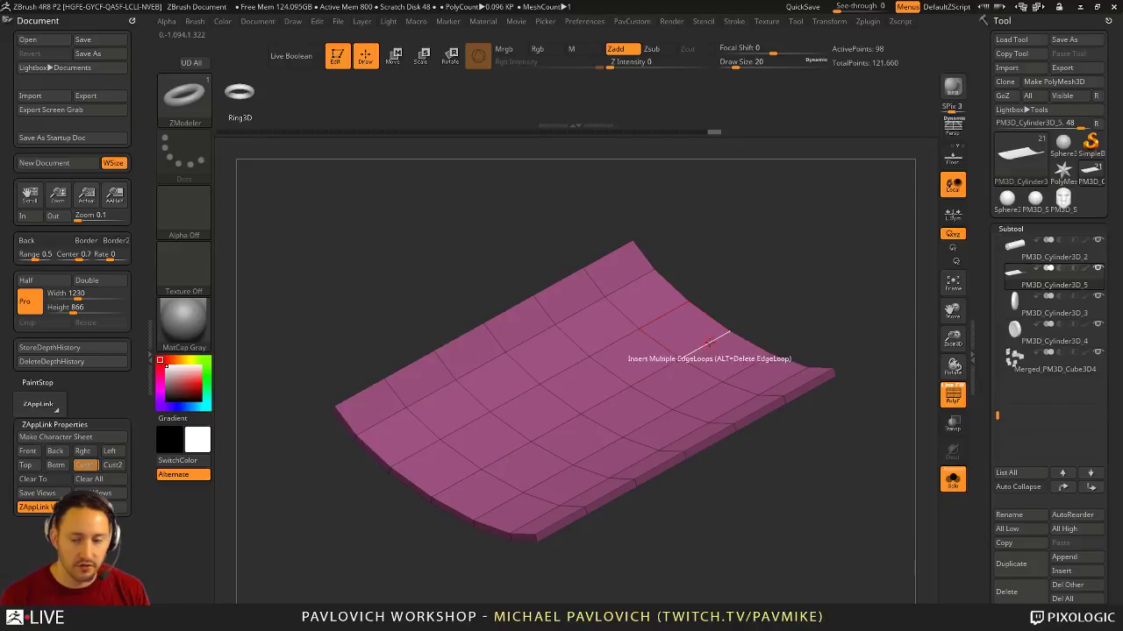
Bevel the sheet's five crosswise edge loops into narrow strips, using the Bevel action with the EdgeLoop Complete target
{"action": "key", "text": "space"}
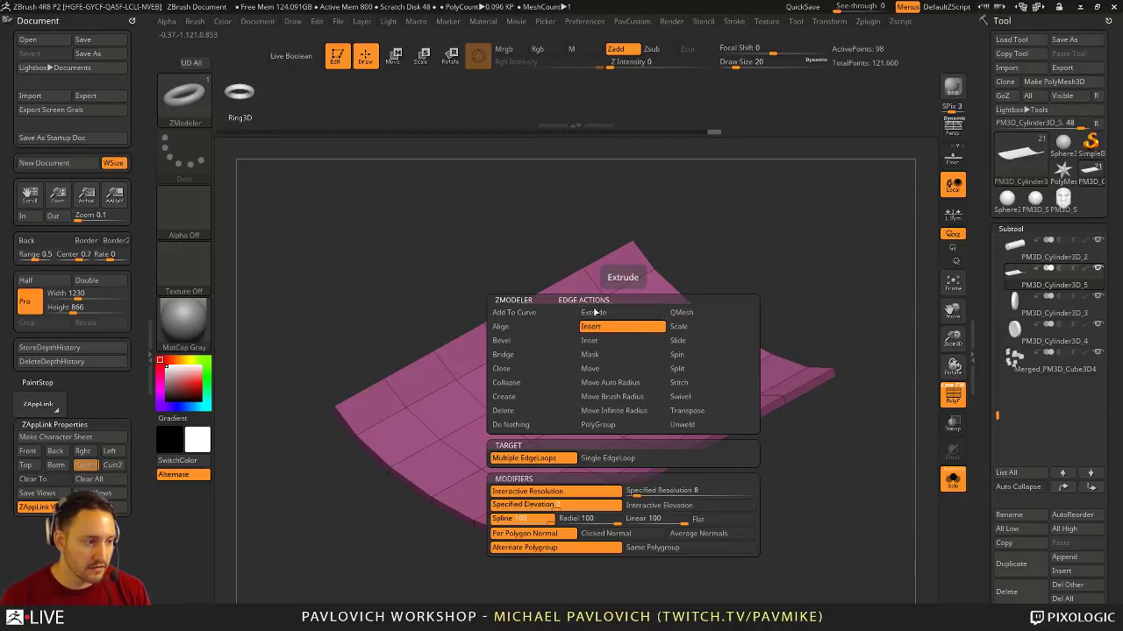
{"action": "left_click", "coordinate": [501, 340]}
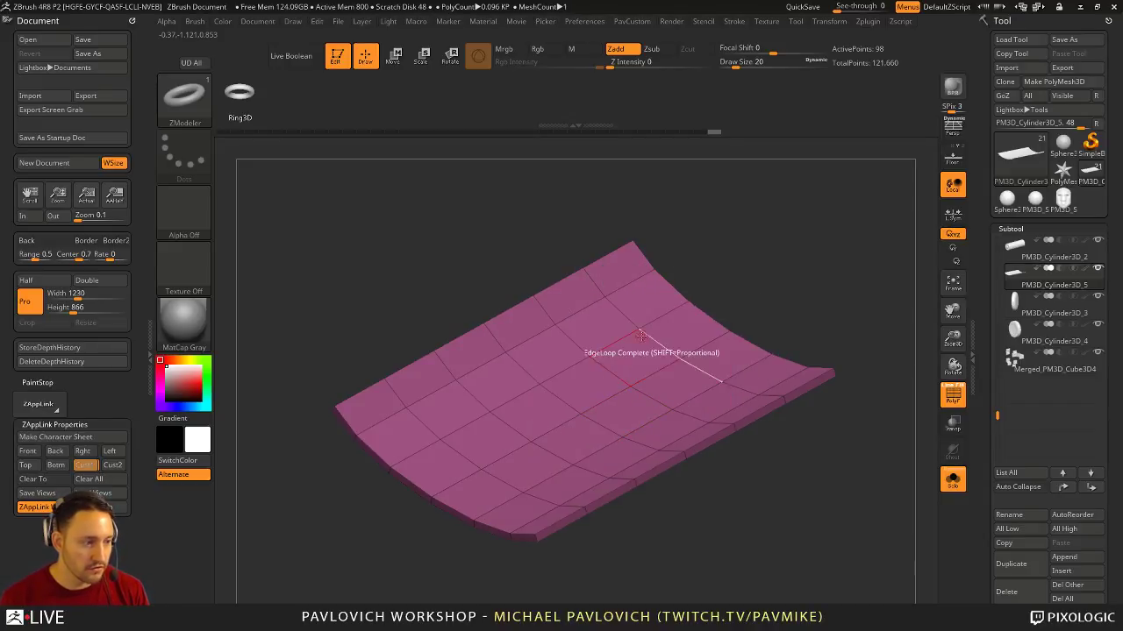
{"action": "left_click_drag", "start_coordinate": [645, 336], "coordinate": [653, 344]}
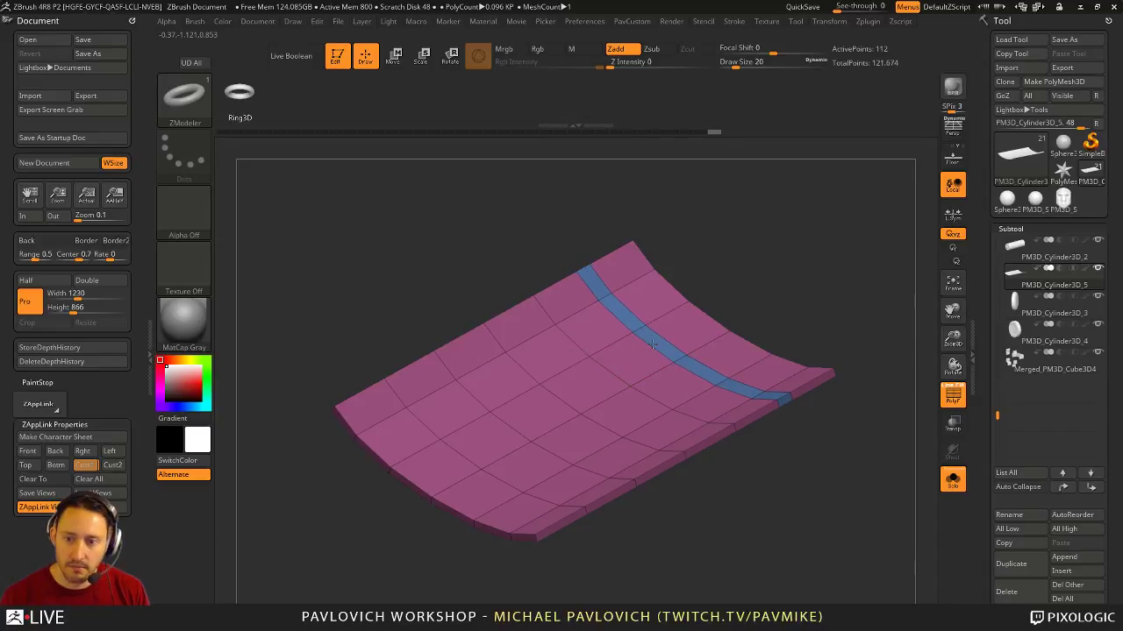
{"action": "left_click", "coordinate": [587, 377]}
{"action": "left_click", "coordinate": [526, 405]}
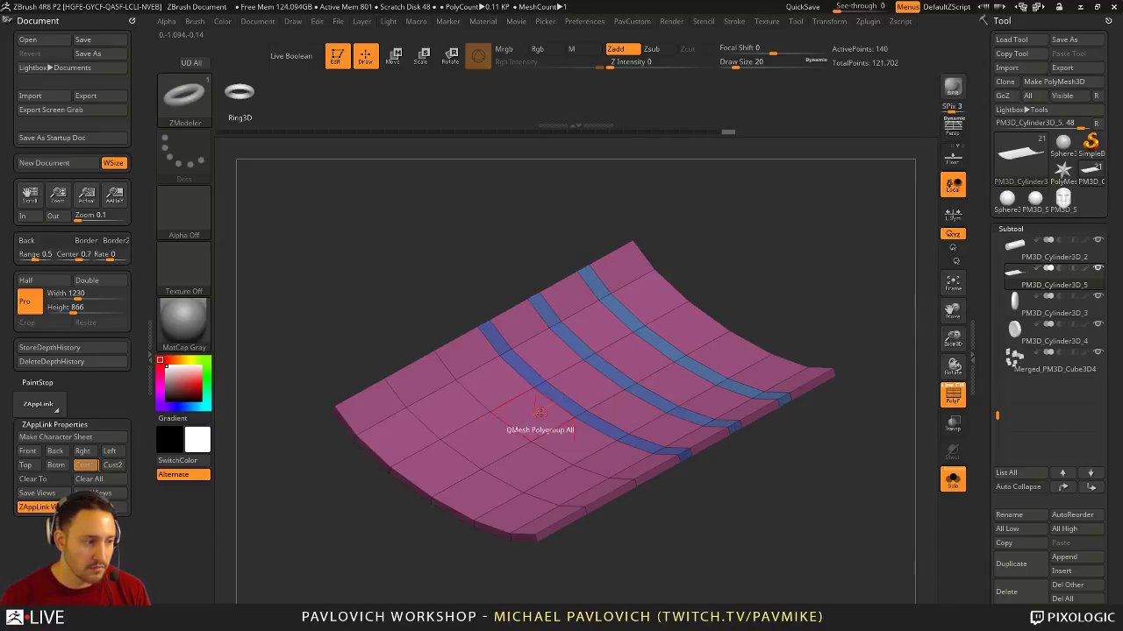
{"action": "left_click", "coordinate": [475, 436]}
{"action": "left_click", "coordinate": [461, 451]}
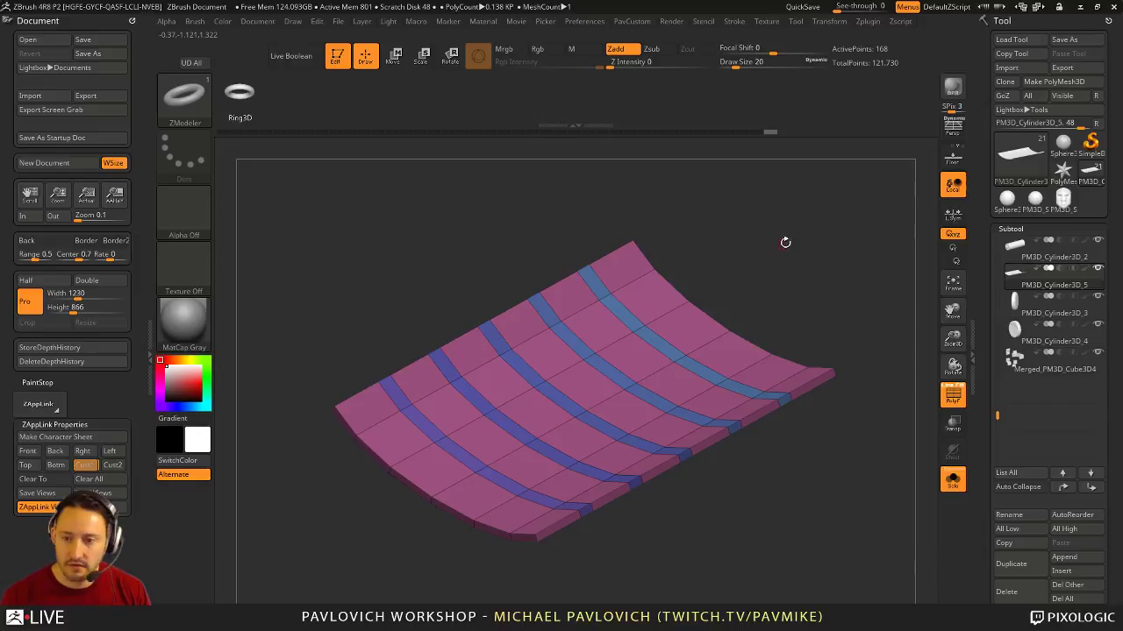
Mark the inner faces of all five strips as a temporary polygroup, leaving out the faces along the sheet's two long borders
{"action": "left_click_drag", "start_coordinate": [785, 242], "coordinate": [702, 280]}
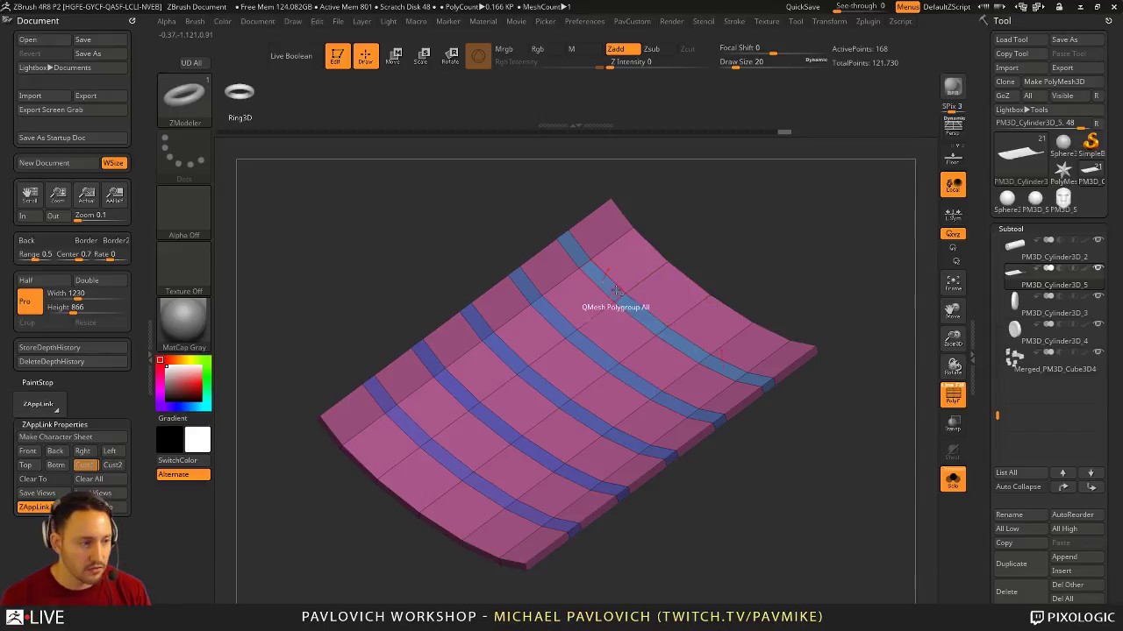
{"action": "left_click_drag", "start_coordinate": [616, 290], "coordinate": [654, 321], "text": "alt"}
{"action": "left_click_drag", "start_coordinate": [561, 325], "coordinate": [603, 358], "text": "alt"}
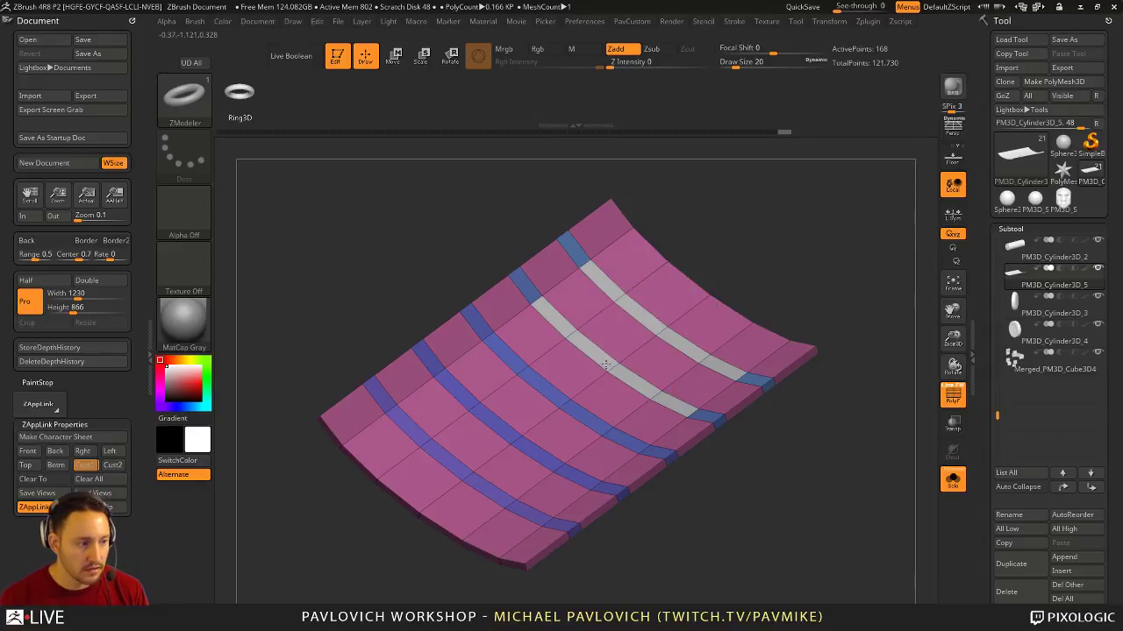
{"action": "left_click", "coordinate": [518, 367]}
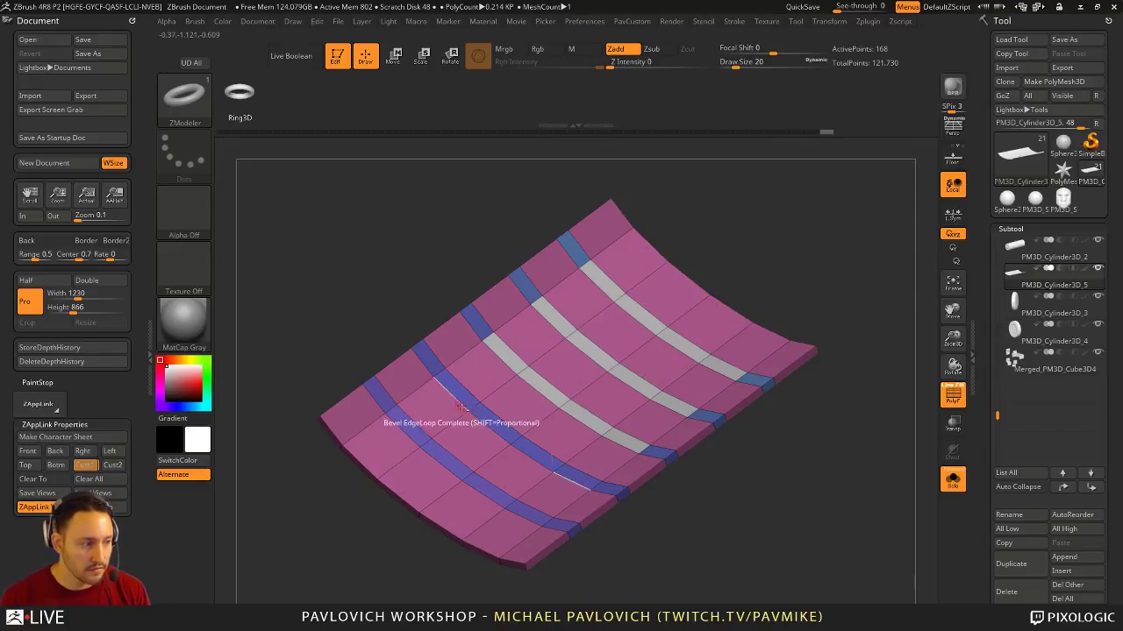
{"action": "left_click", "coordinate": [461, 406]}
{"action": "left_click", "coordinate": [417, 447]}
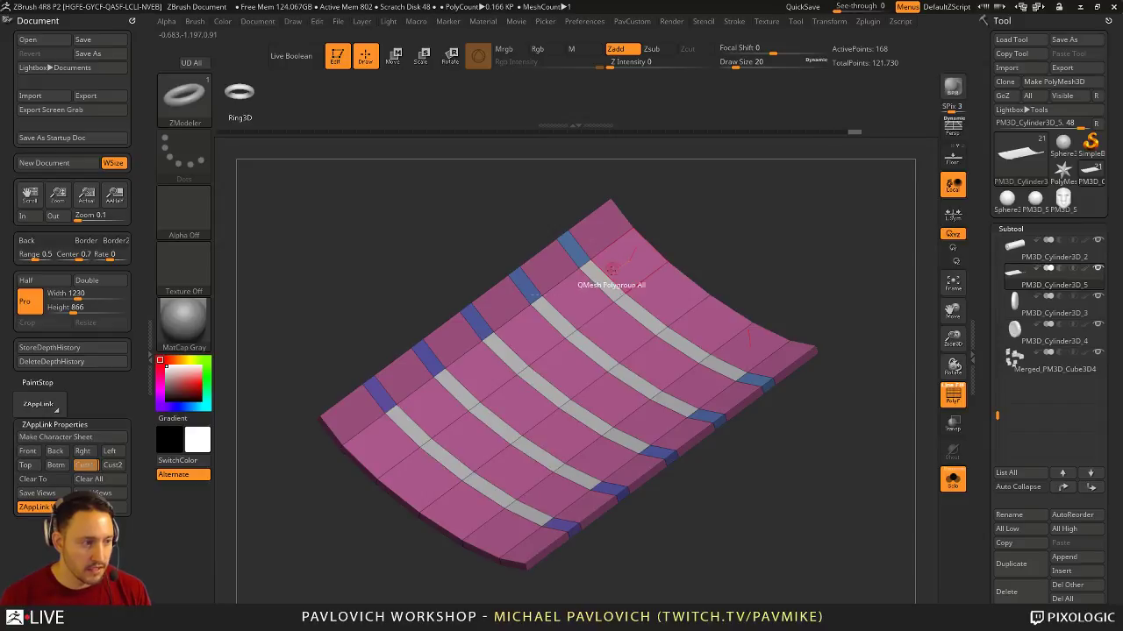
Push the marked strip faces through the sheet's thickness with QMesh to cut five long slots
{"action": "key", "text": "space"}
{"action": "left_click_drag", "start_coordinate": [612, 287], "coordinate": [520, 406]}
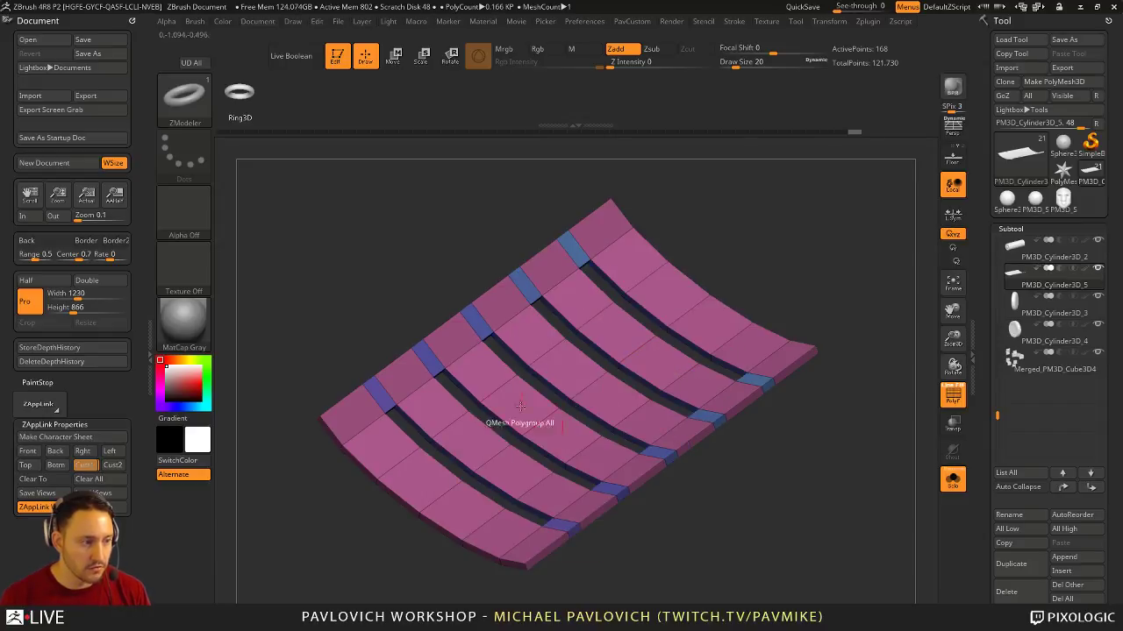
{"action": "mouse_move", "coordinate": [824, 245]}
{"action": "left_mouse_down"}
{"action": "mouse_move", "coordinate": [819, 210]}
{"action": "mouse_move", "coordinate": [815, 249]}
{"action": "left_mouse_up"}
Regroup the slotted sheet with Groups By Normals so its surfaces and slot walls get separate polygroups
{"action": "key", "text": "grave"}
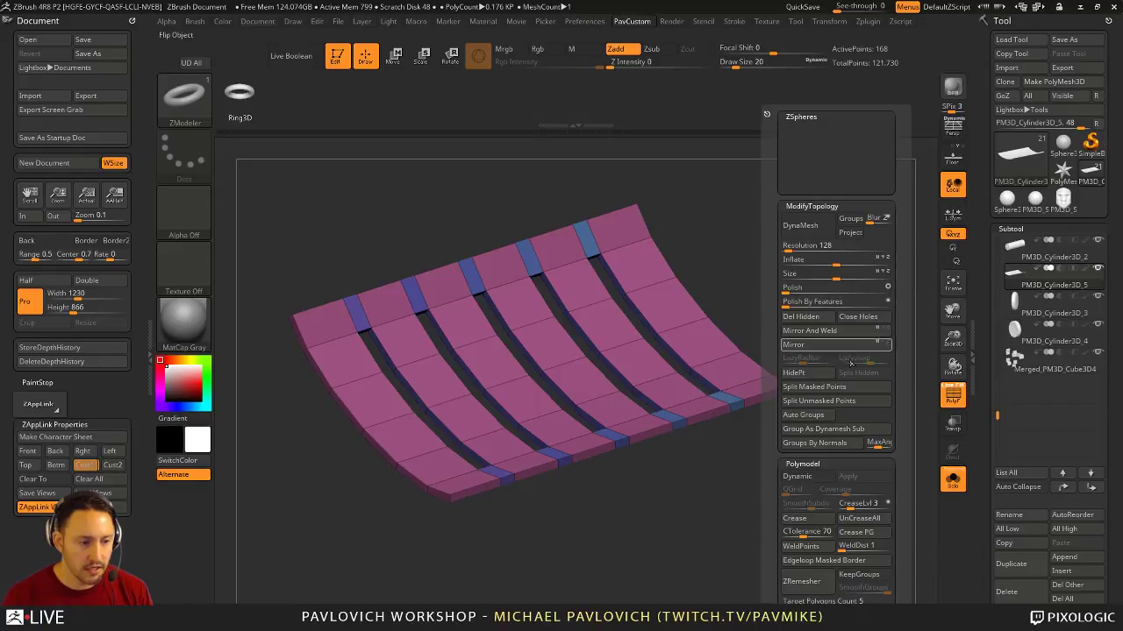
{"action": "left_click", "coordinate": [814, 443]}
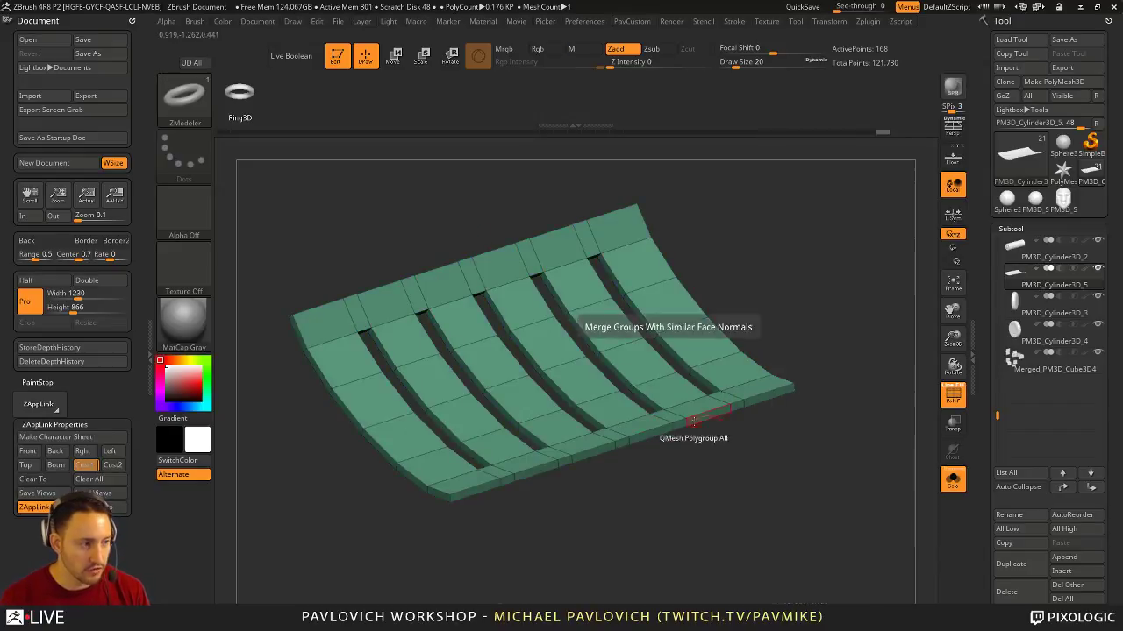
{"action": "key", "text": "m"}
{"action": "left_click", "coordinate": [837, 443]}
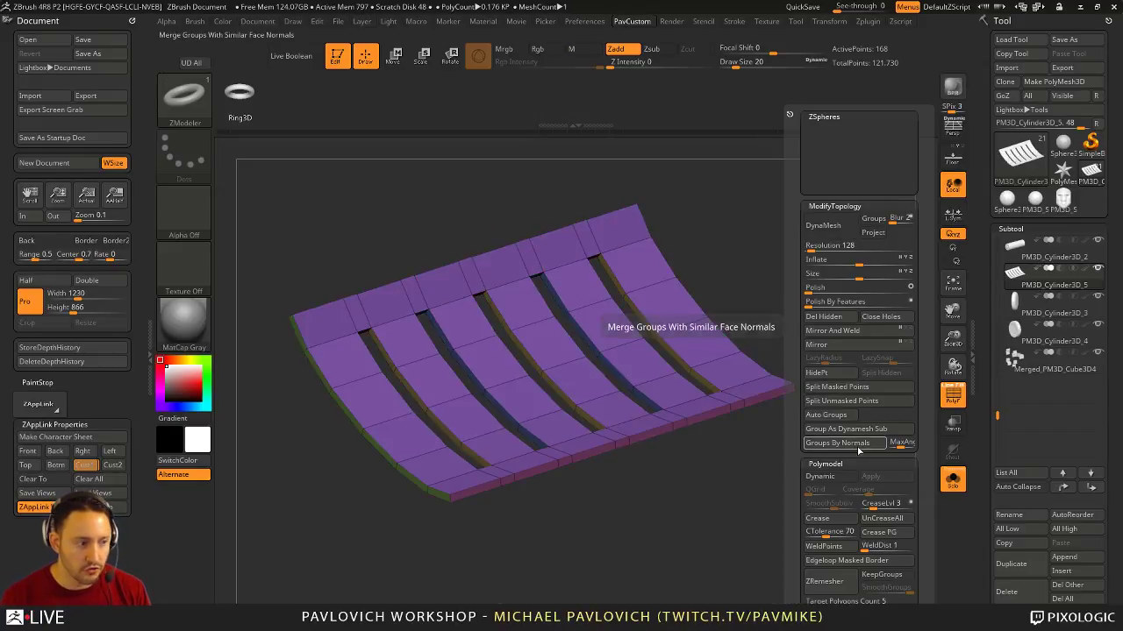
{"action": "left_click_drag", "start_coordinate": [752, 508], "coordinate": [865, 331]}
Merge the slotted sheet's faces into a single polygroup and crease its hard edges
{"action": "key", "text": "m"}
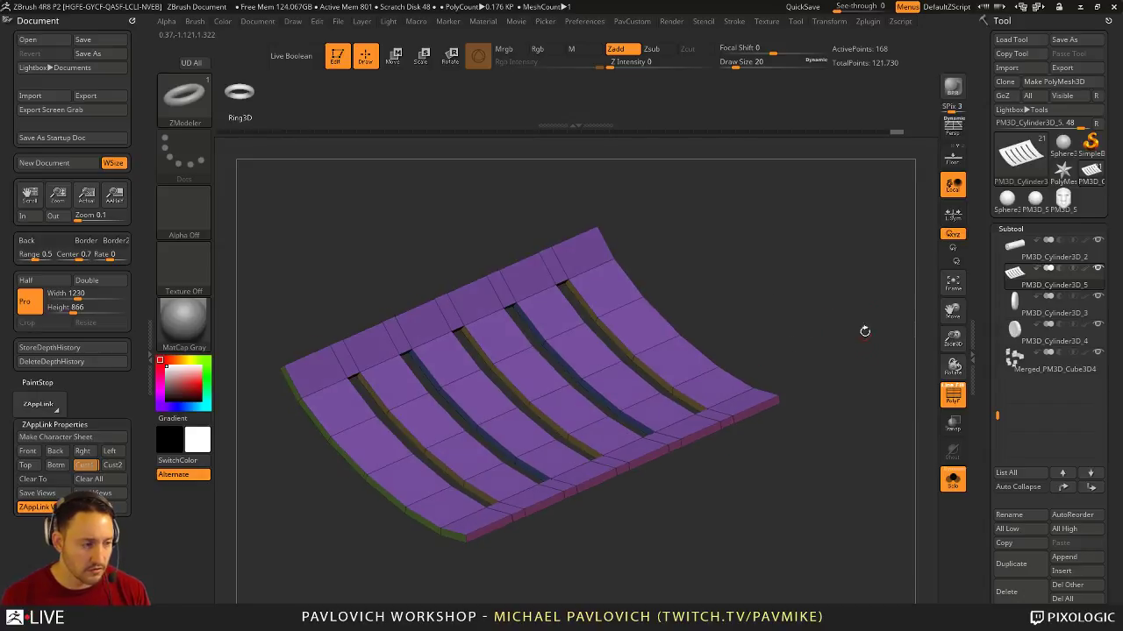
{"action": "key", "text": "shift+f"}
{"action": "key", "text": "m"}
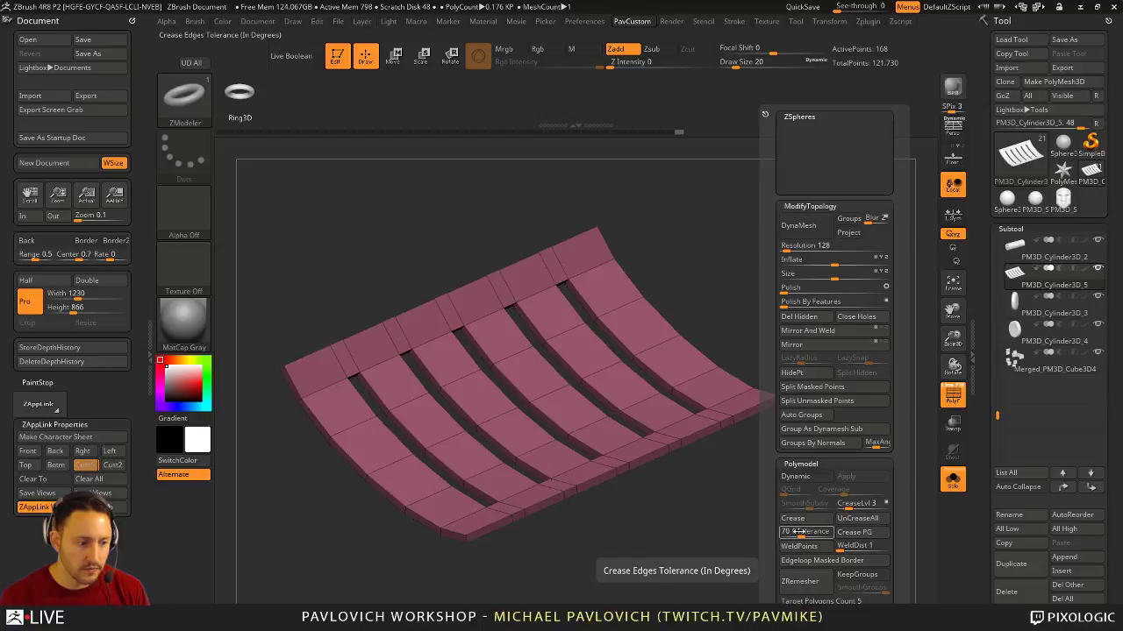
{"action": "key", "text": "m"}
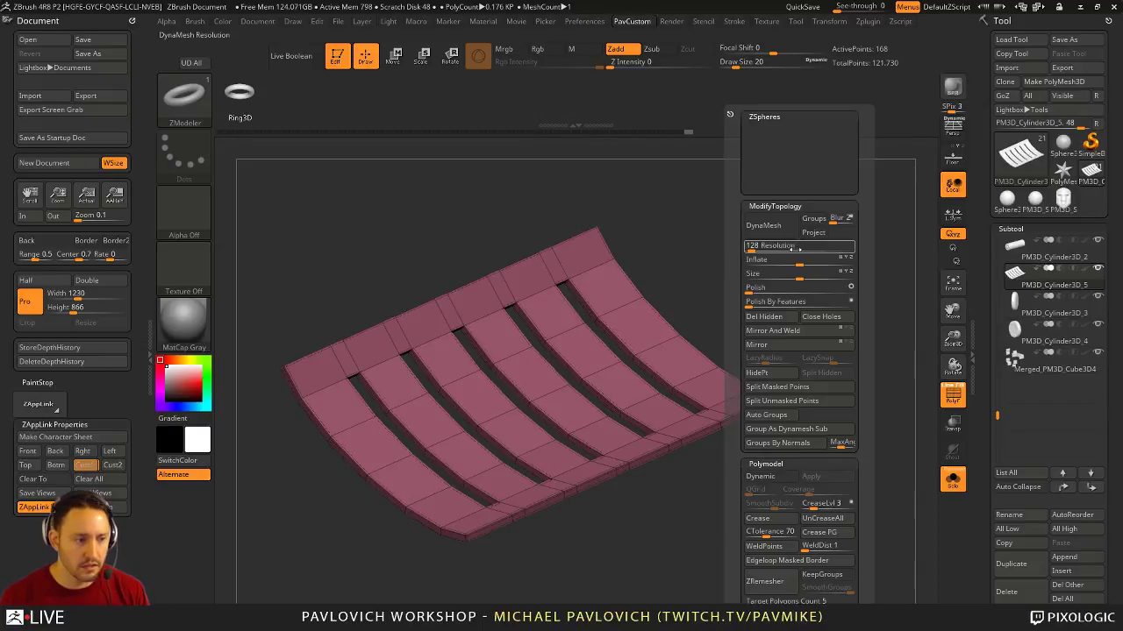
{"action": "mouse_move", "coordinate": [1017, 303]}
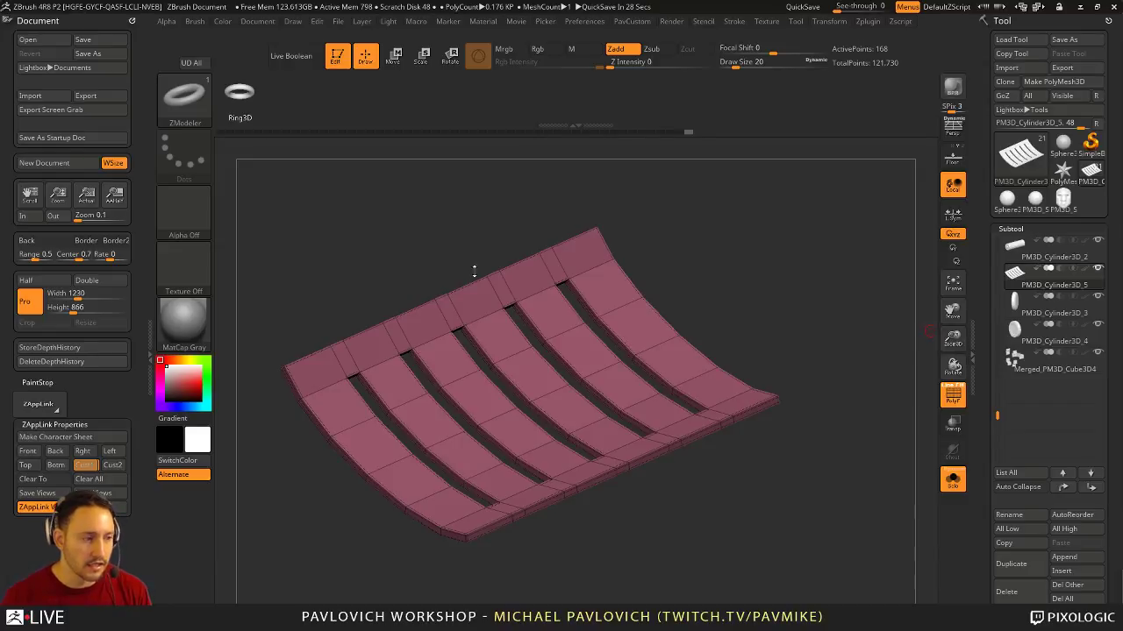
Preview the slotted sheet with dynamic subdivision and the polyframe hidden, and examine the slot ends up close
{"action": "left_click_drag", "start_coordinate": [743, 271], "coordinate": [812, 226]}
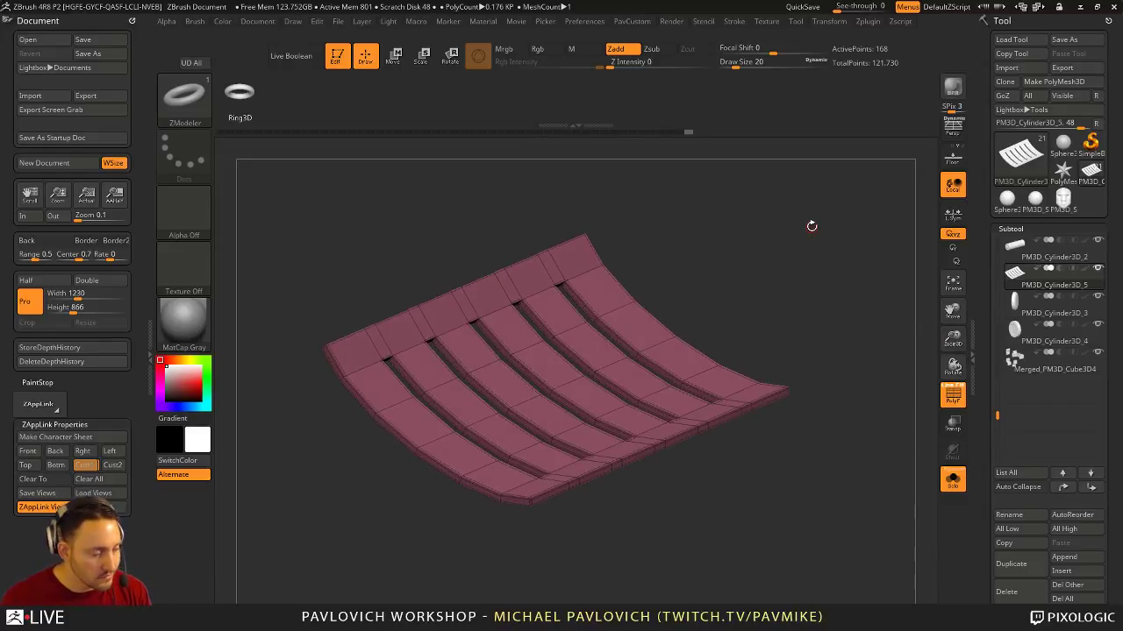
{"action": "left_click_drag", "start_coordinate": [885, 300], "coordinate": [868, 319], "text": "alt"}
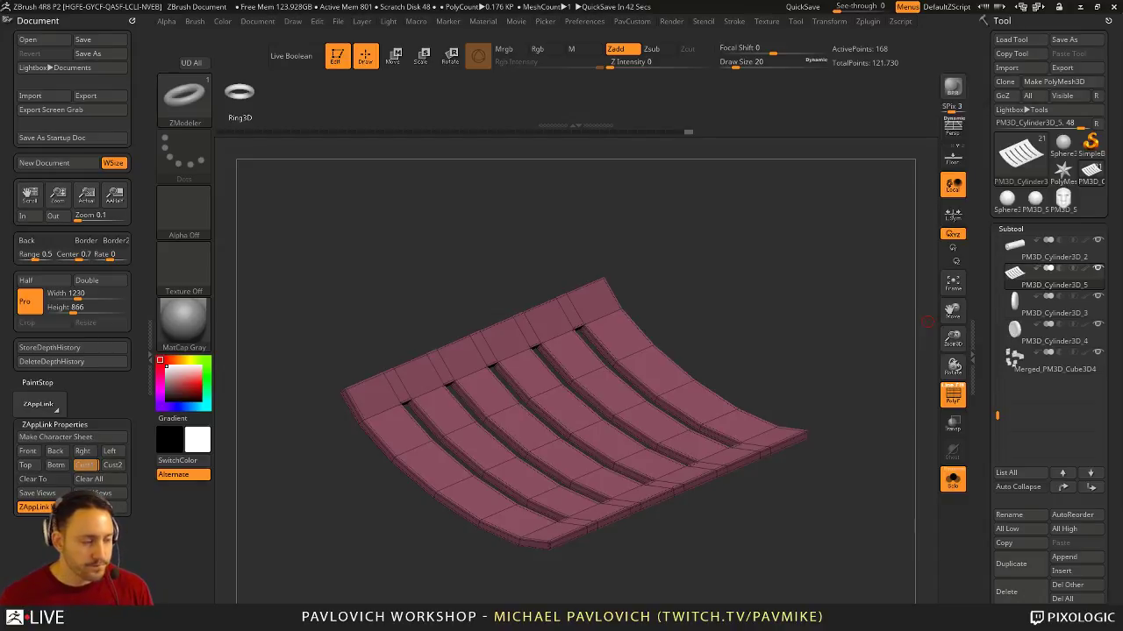
{"action": "left_click_drag", "start_coordinate": [715, 248], "coordinate": [805, 304]}
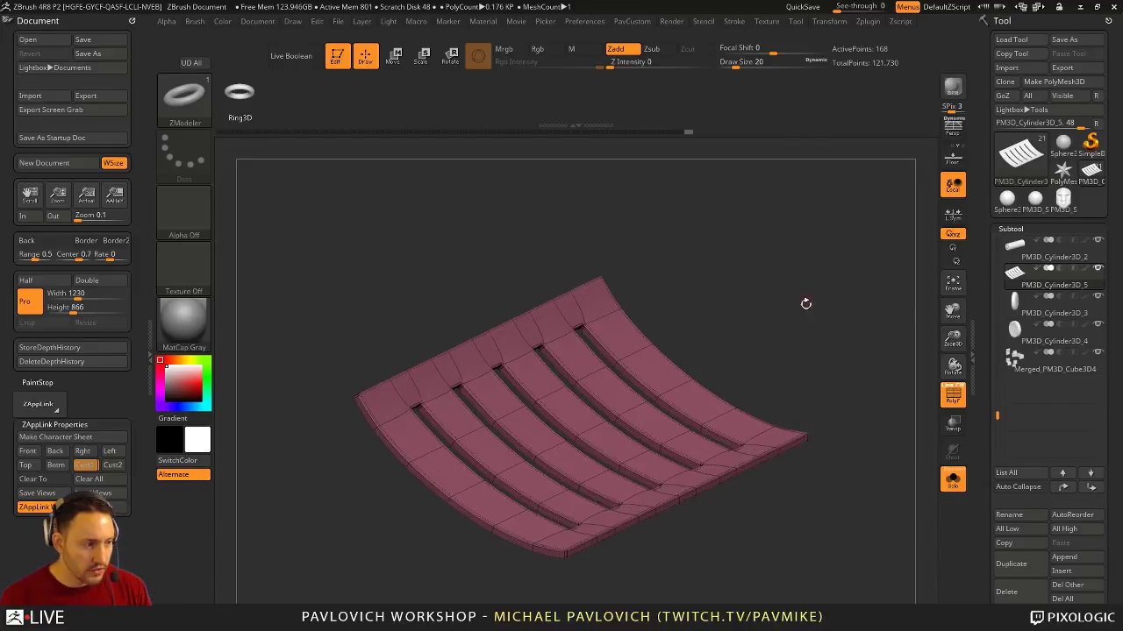
{"action": "left_click", "coordinate": [954, 394]}
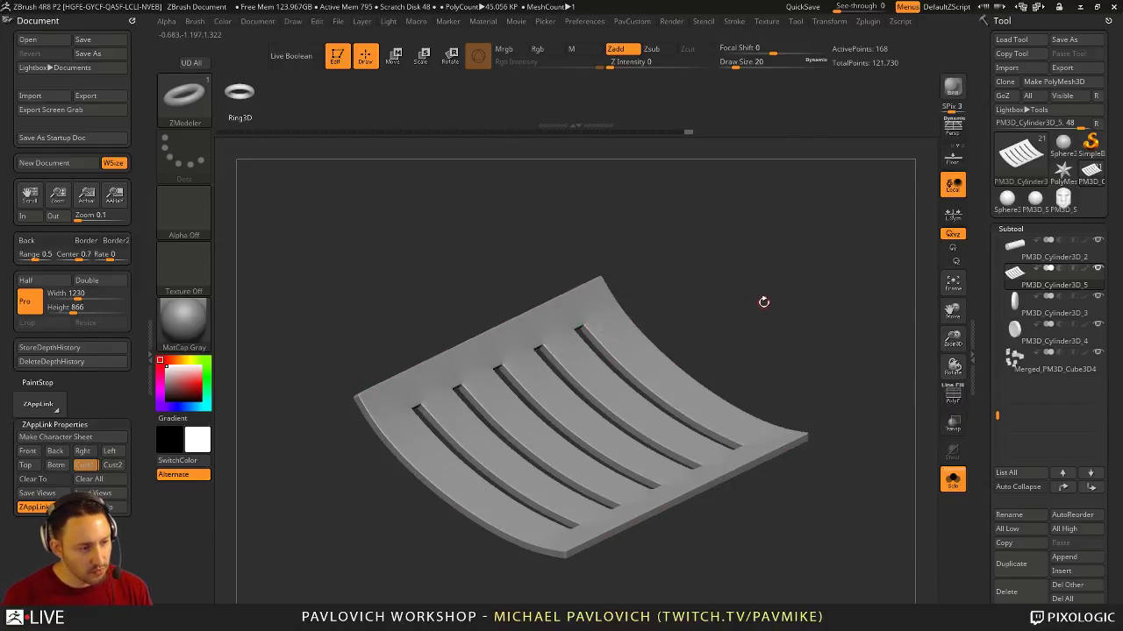
{"action": "key", "text": "shift+d"}
{"action": "left_click_drag", "start_coordinate": [794, 298], "coordinate": [775, 290]}
{"action": "left_click_drag", "start_coordinate": [775, 290], "coordinate": [829, 331], "text": "alt"}
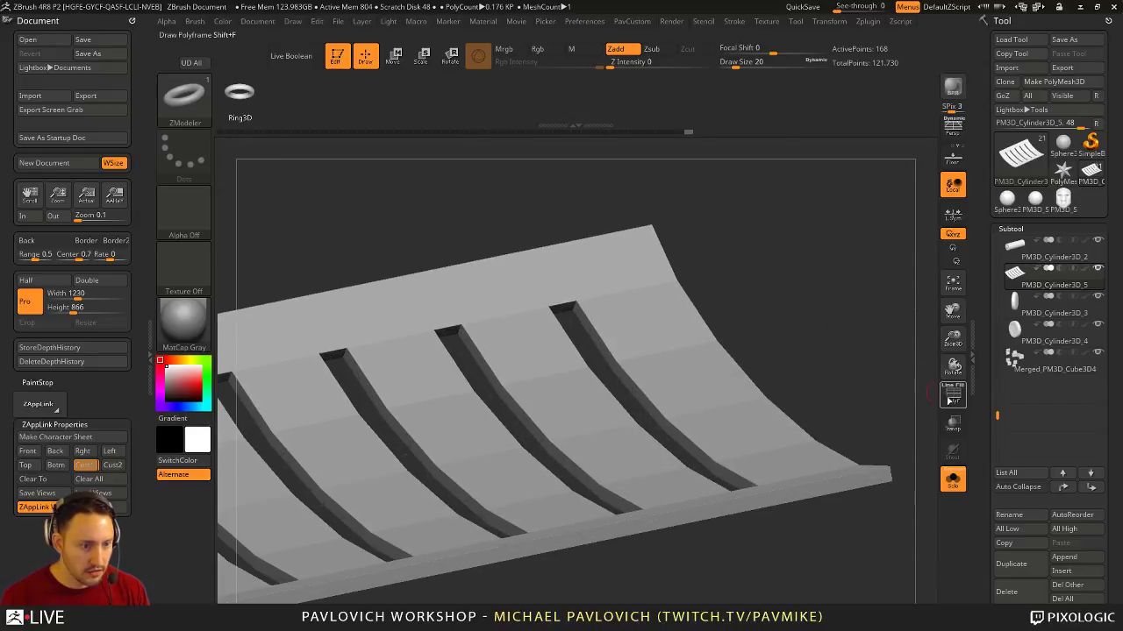
Show the polyframe and uncrease the corner edges at the ends of the slots with ZModeler's Crease edge action
{"action": "left_click", "coordinate": [953, 398]}
{"action": "left_click_drag", "start_coordinate": [866, 375], "coordinate": [644, 412]}
{"action": "key", "text": "space"}
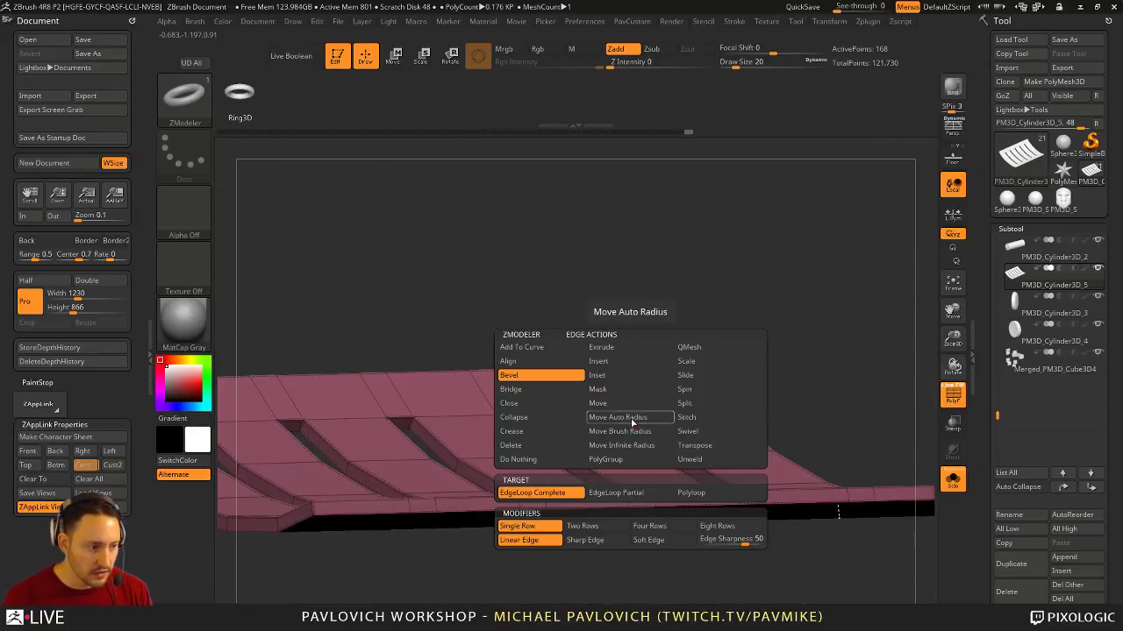
{"action": "left_click", "coordinate": [512, 430]}
{"action": "left_click", "coordinate": [537, 493]}
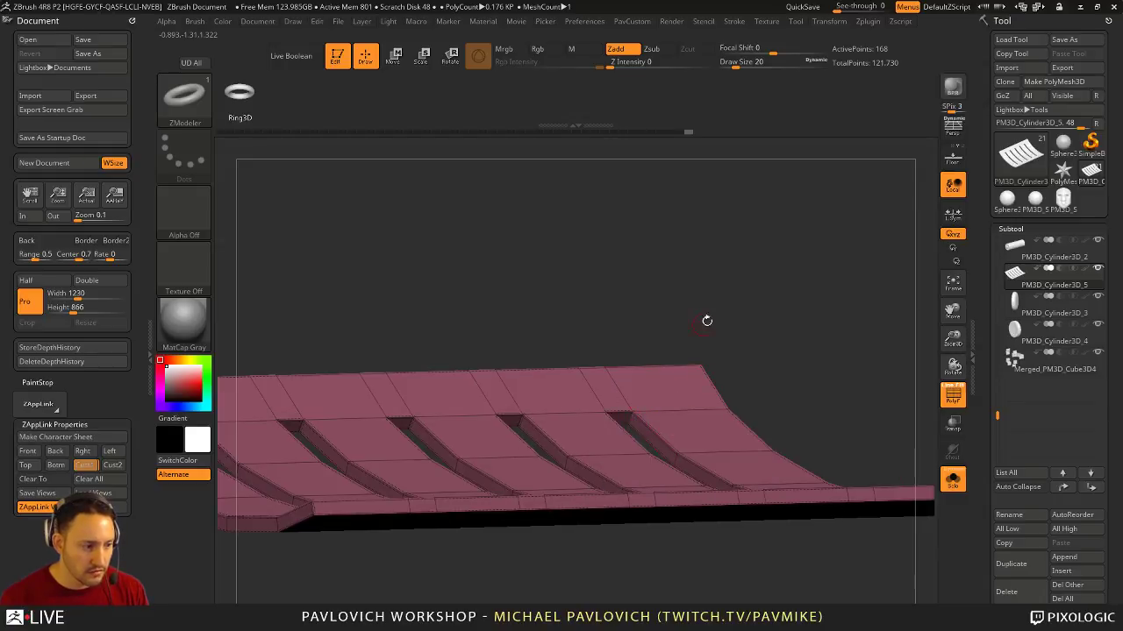
{"action": "left_click_drag", "start_coordinate": [707, 321], "coordinate": [564, 446]}
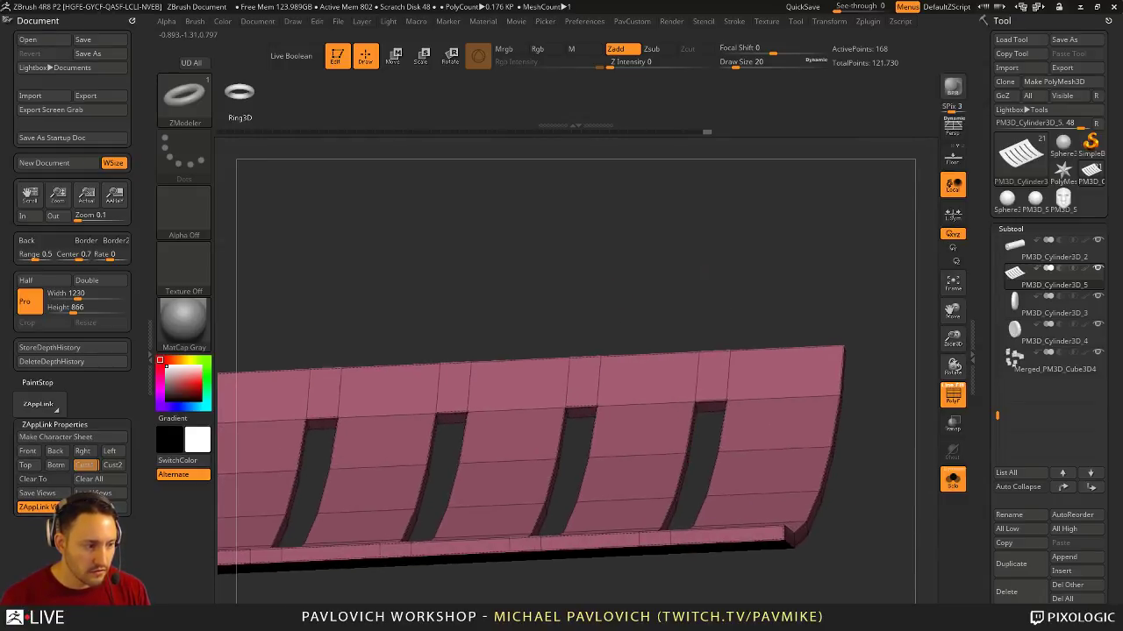
{"action": "left_click_drag", "start_coordinate": [695, 334], "coordinate": [633, 420]}
{"action": "left_click_drag", "start_coordinate": [668, 310], "coordinate": [596, 413]}
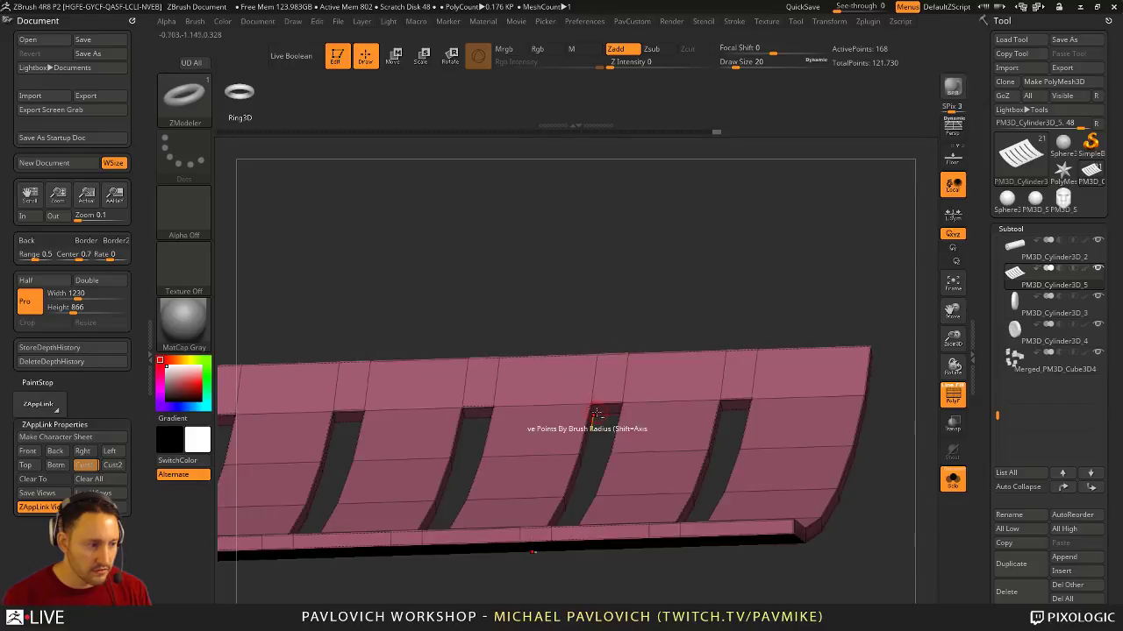
{"action": "left_click_drag", "start_coordinate": [653, 324], "coordinate": [626, 408]}
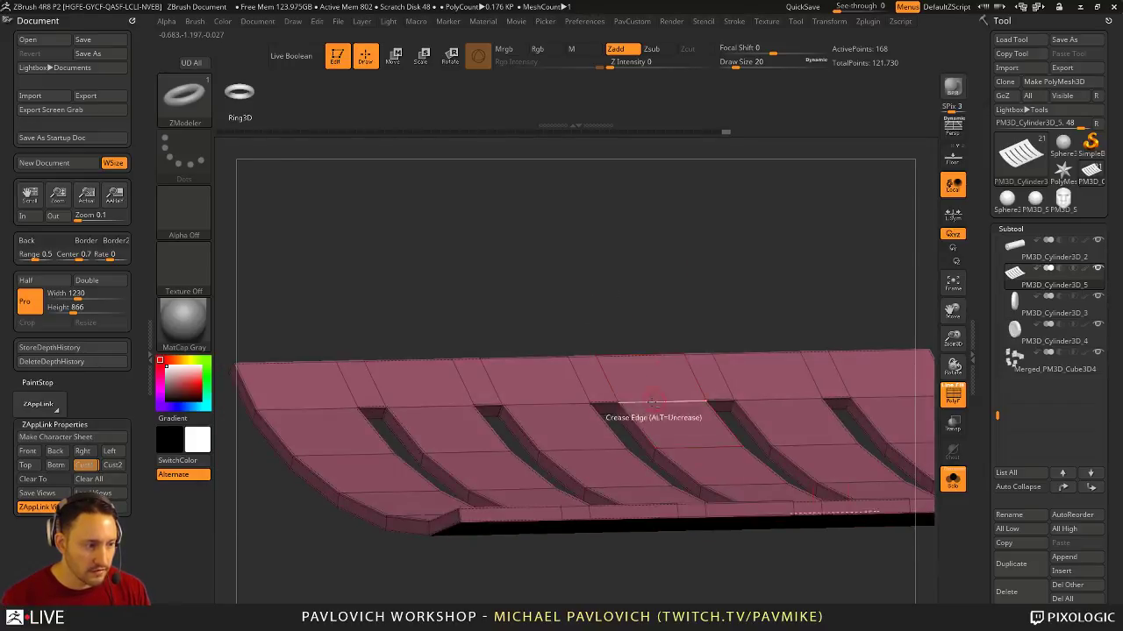
{"action": "left_click_drag", "start_coordinate": [653, 322], "coordinate": [575, 408]}
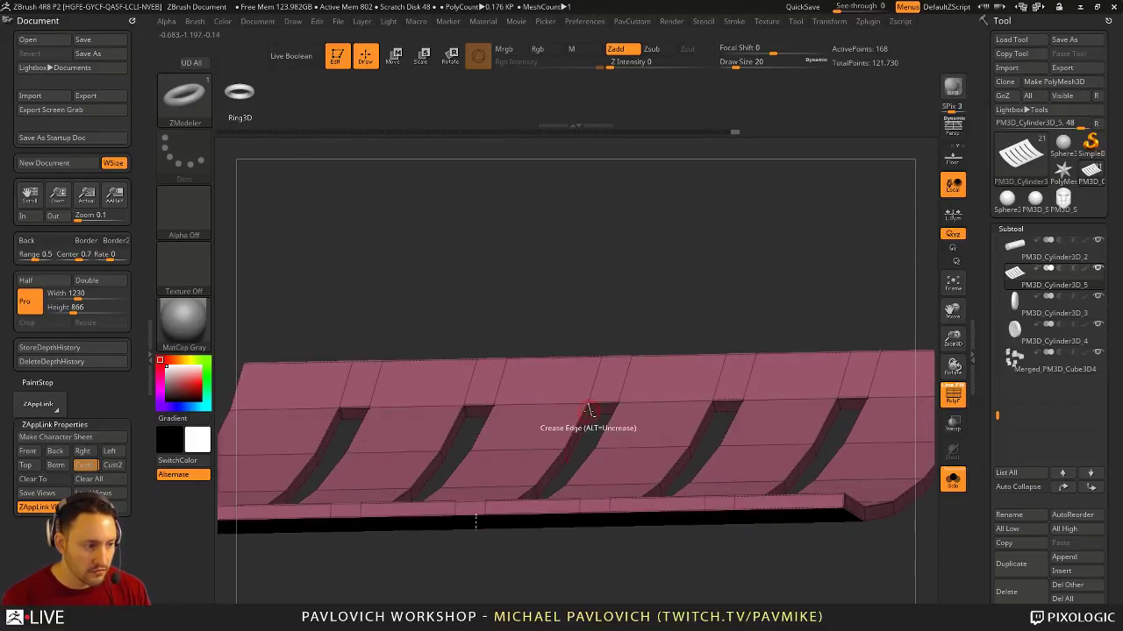
{"action": "left_click_drag", "start_coordinate": [656, 282], "coordinate": [617, 420]}
{"action": "left_click_drag", "start_coordinate": [638, 331], "coordinate": [576, 390]}
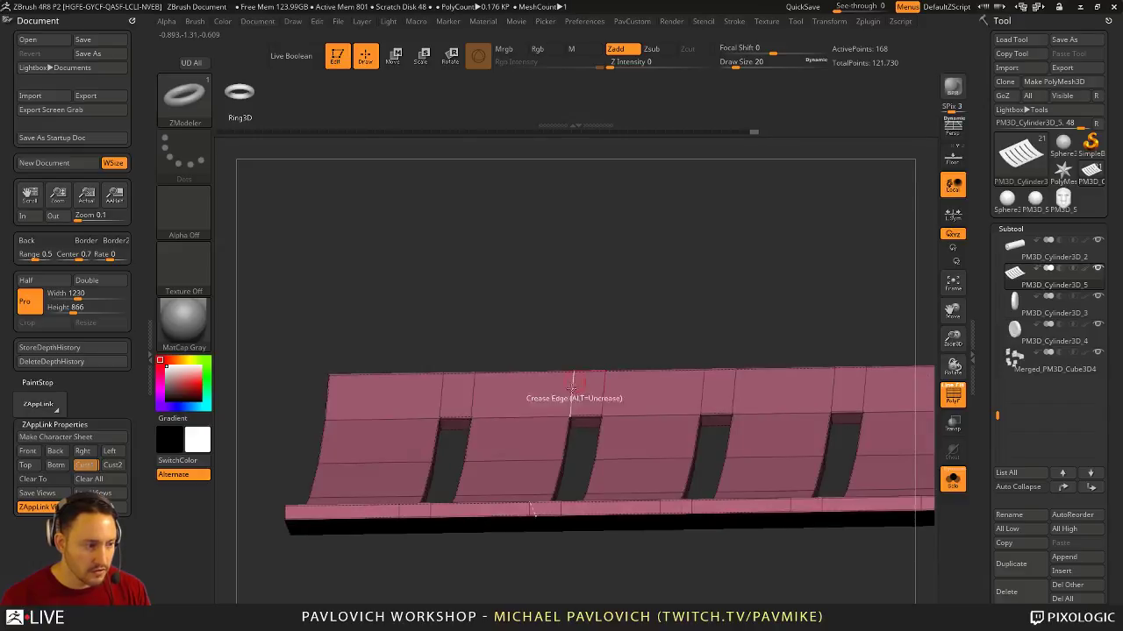
{"action": "left_click_drag", "start_coordinate": [628, 312], "coordinate": [538, 419]}
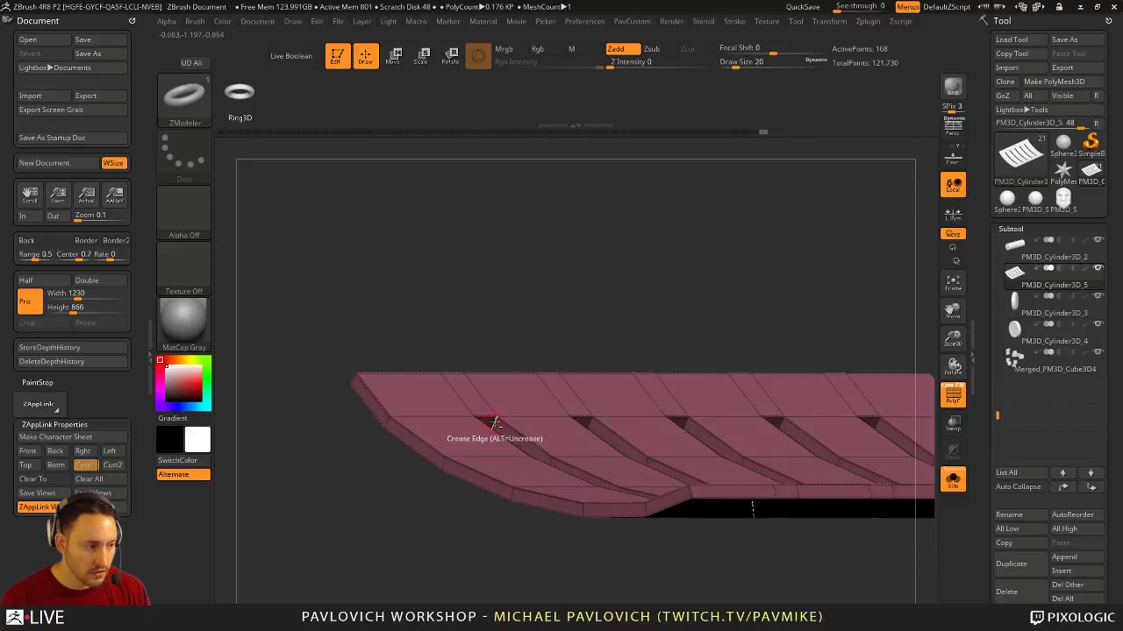
{"action": "left_click_drag", "start_coordinate": [547, 331], "coordinate": [445, 422]}
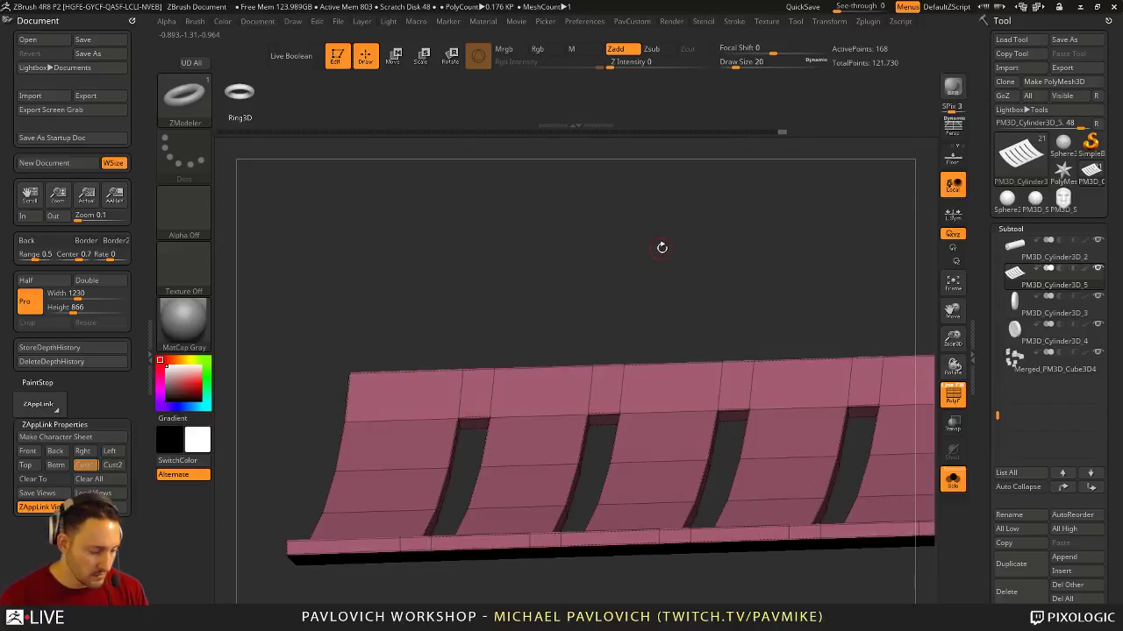
Check the shape of the slot ends with dynamic subdivision on and the polyframe hidden
{"action": "mouse_move", "coordinate": [662, 249]}
{"action": "left_mouse_down"}
{"action": "mouse_move", "coordinate": [764, 231]}
{"action": "mouse_move", "coordinate": [799, 241]}
{"action": "mouse_move", "coordinate": [811, 308]}
{"action": "mouse_move", "coordinate": [795, 333]}
{"action": "left_mouse_up"}
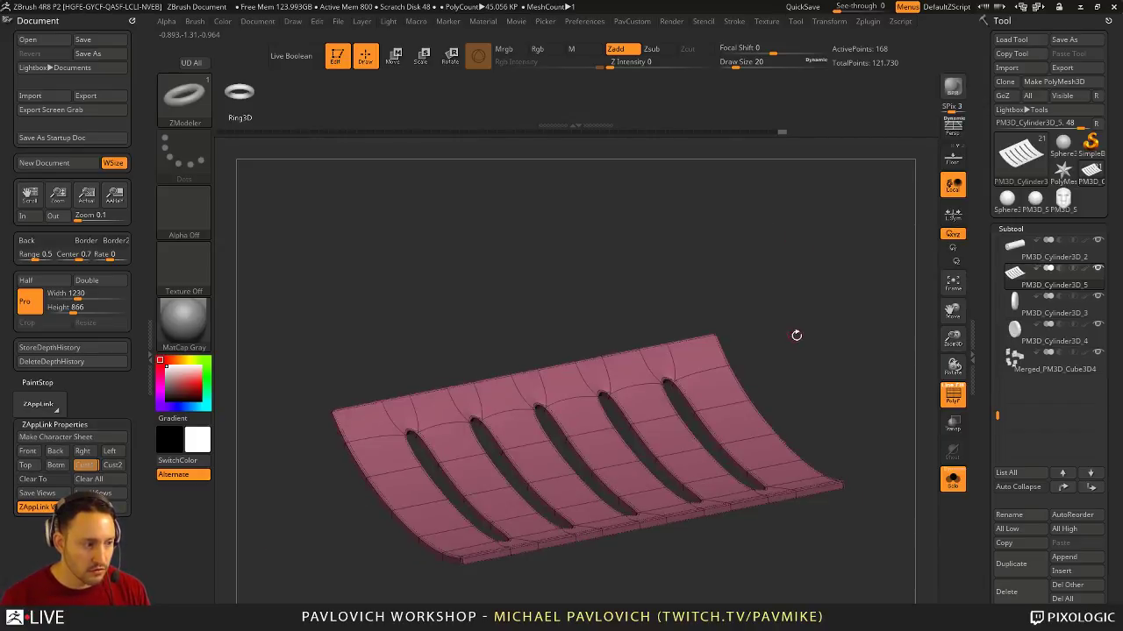
{"action": "left_click", "coordinate": [951, 399]}
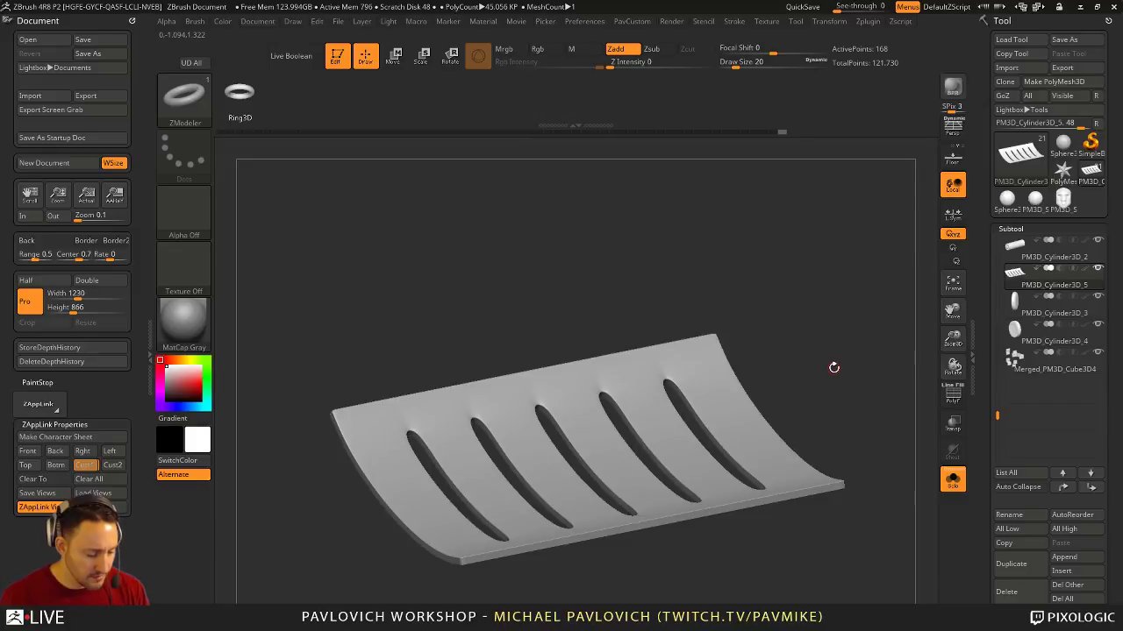
{"action": "key", "text": "shift+f"}
Step back through the undo history to the uncut sheet with its five strips marked
{"action": "left_click_drag", "start_coordinate": [868, 374], "coordinate": [787, 362], "text": "alt"}
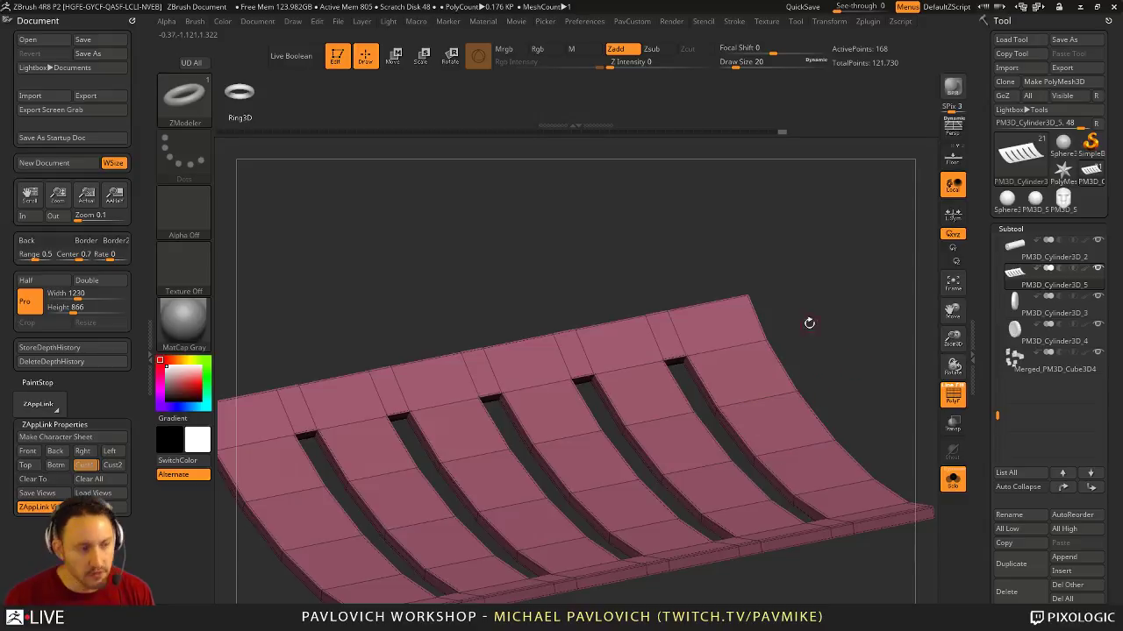
{"action": "mouse_move", "coordinate": [778, 130]}
{"action": "left_mouse_down"}
{"action": "mouse_move", "coordinate": [624, 135]}
{"action": "mouse_move", "coordinate": [641, 133]}
{"action": "left_mouse_up"}
{"action": "left_click_drag", "start_coordinate": [827, 283], "coordinate": [864, 280]}
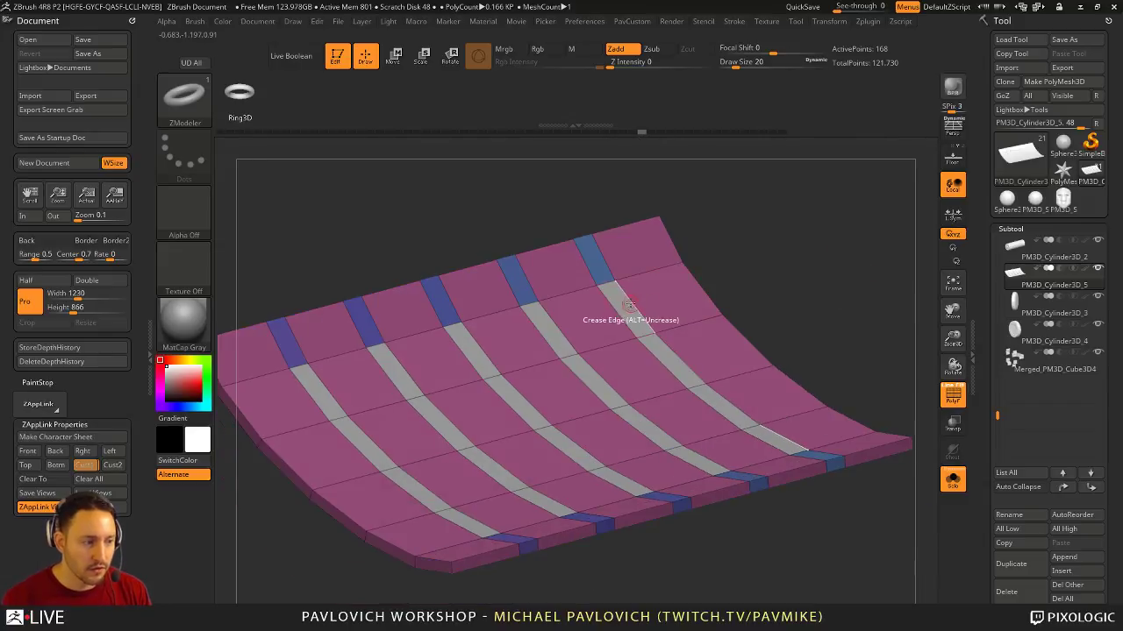
Inset the marked strips on the sheet's inner face with ZModeler's Inset polygon action targeting Polygroup All
{"action": "key", "text": "space"}
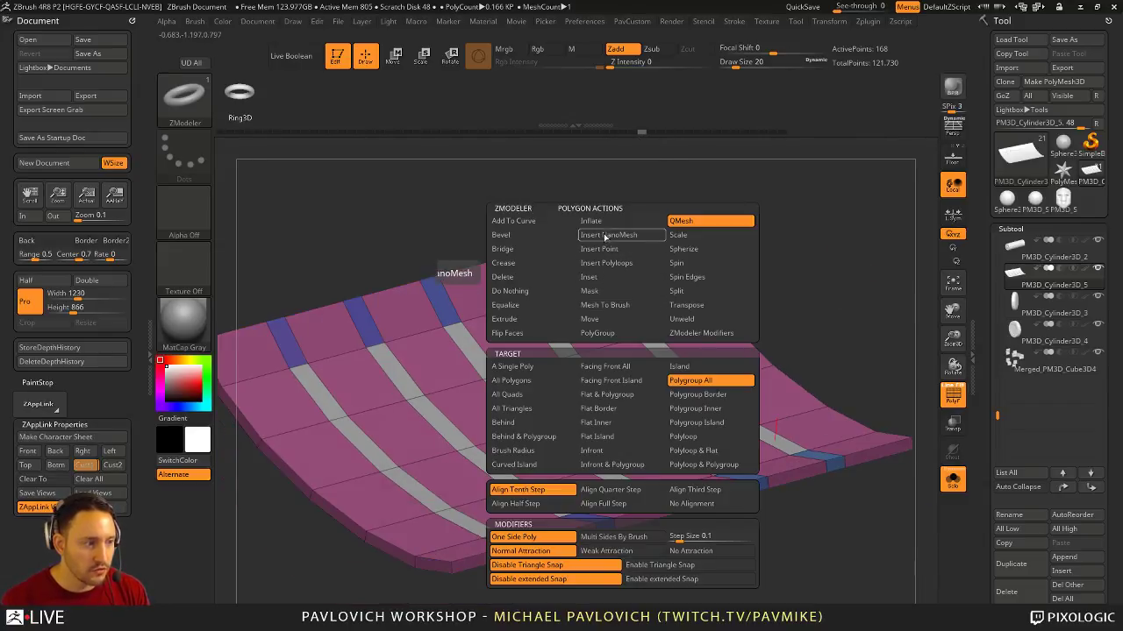
{"action": "left_click", "coordinate": [605, 278]}
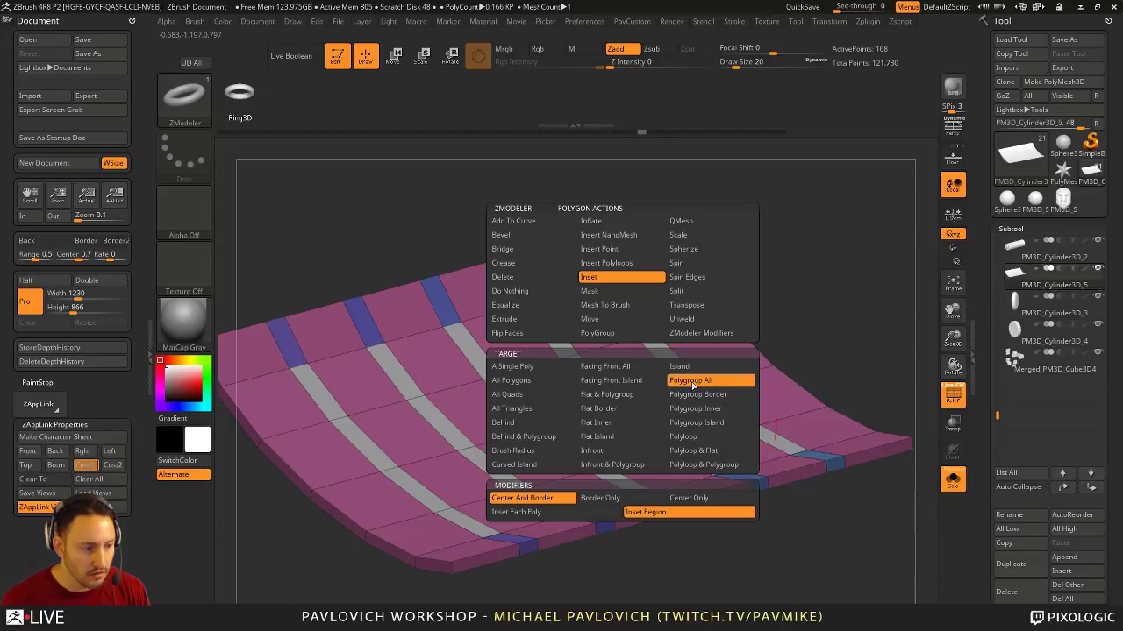
{"action": "left_click_drag", "start_coordinate": [633, 323], "coordinate": [628, 319]}
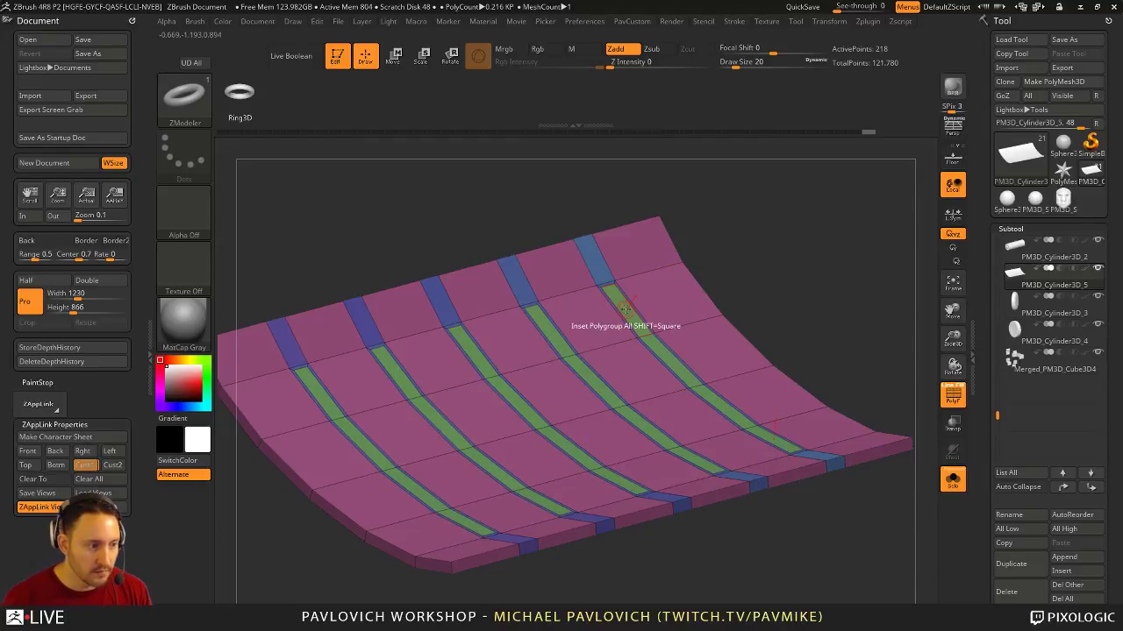
Mark the middle stretch of all five strips on the sheet's outer face as a temporary polygroup, leaving the end polygons out
{"action": "left_click_drag", "start_coordinate": [744, 221], "coordinate": [632, 198]}
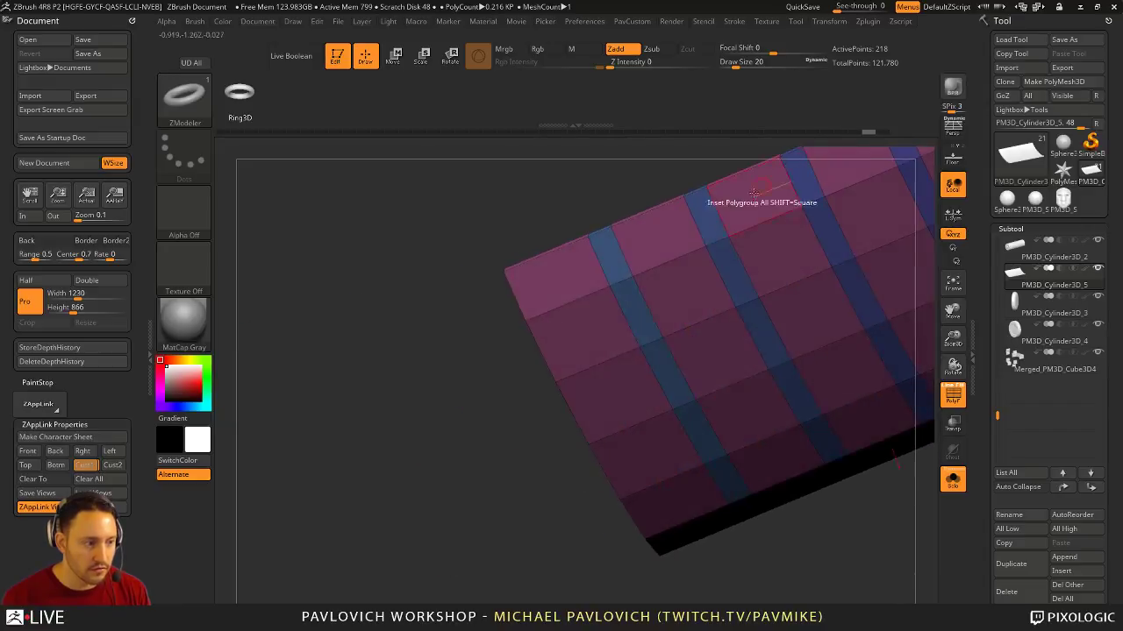
{"action": "mouse_move", "coordinate": [754, 191]}
{"action": "left_mouse_down"}
{"action": "mouse_move", "coordinate": [321, 501]}
{"action": "mouse_move", "coordinate": [469, 353]}
{"action": "mouse_move", "coordinate": [560, 513]}
{"action": "left_mouse_up"}
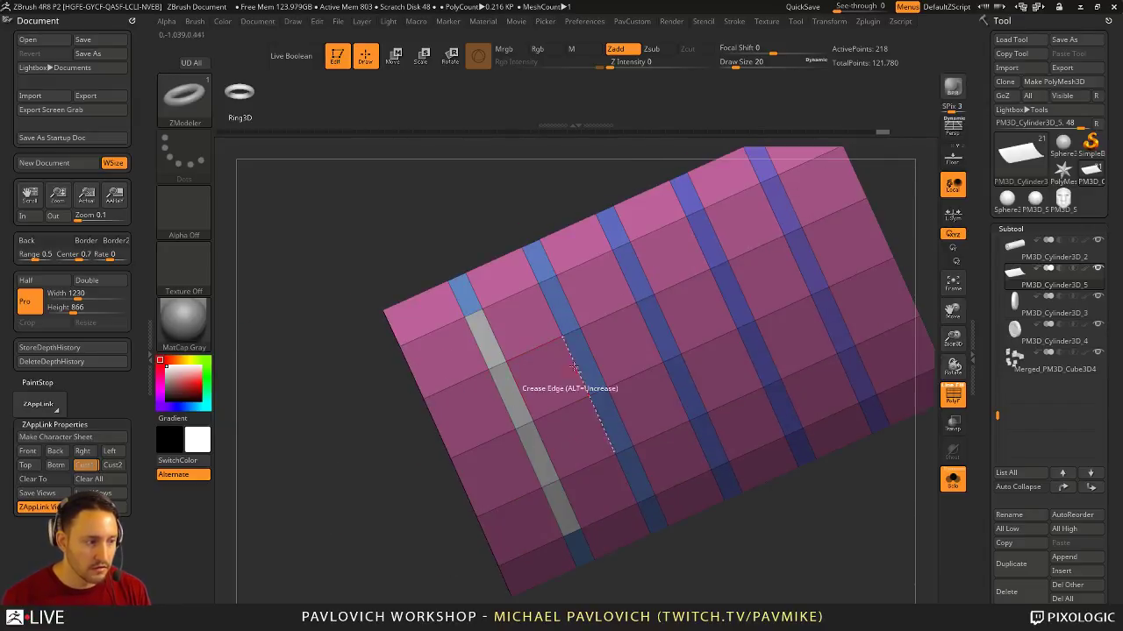
{"action": "left_click_drag", "start_coordinate": [570, 325], "coordinate": [639, 478], "text": "alt"}
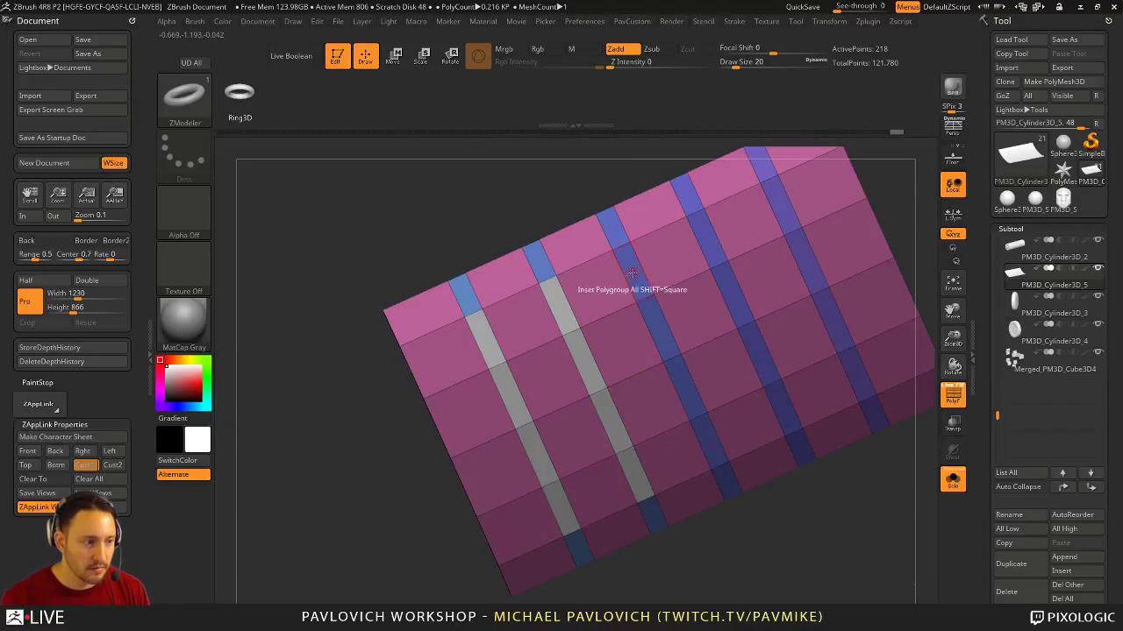
{"action": "left_click_drag", "start_coordinate": [633, 270], "coordinate": [708, 441], "text": "alt"}
{"action": "mouse_move", "coordinate": [707, 237]}
{"action": "left_mouse_down", "text": "alt"}
{"action": "mouse_move", "coordinate": [780, 407]}
{"action": "mouse_move", "coordinate": [730, 291]}
{"action": "left_mouse_up", "text": "alt"}
{"action": "left_click_drag", "start_coordinate": [781, 213], "coordinate": [854, 378], "text": "alt"}
{"action": "left_click_drag", "start_coordinate": [855, 379], "coordinate": [733, 242], "text": "alt"}
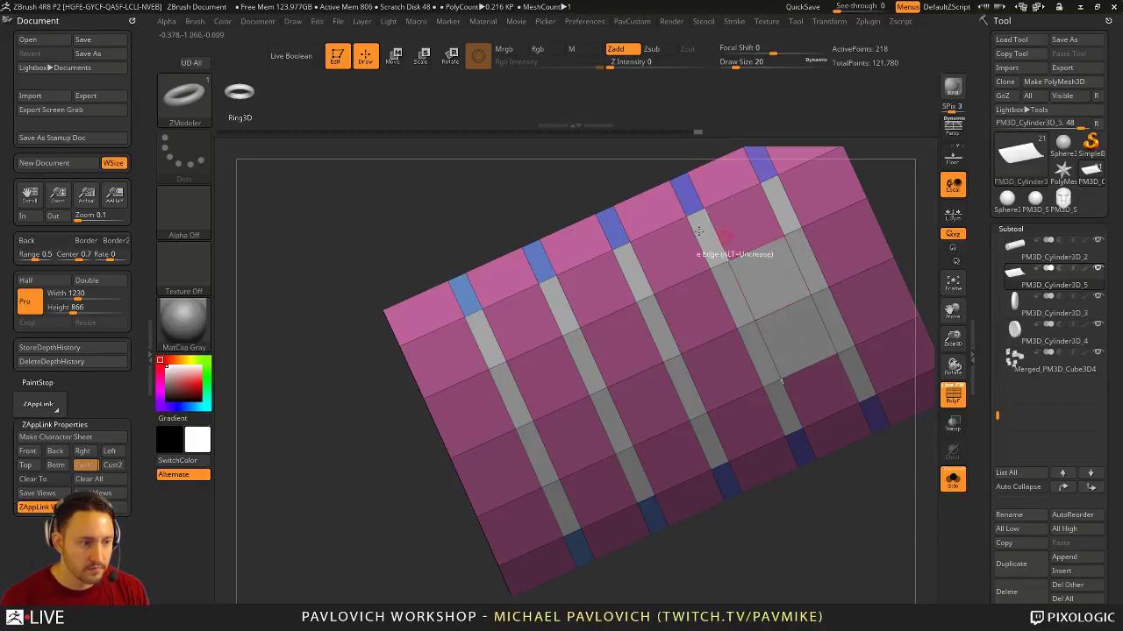
{"action": "key", "text": "ctrl+z"}
{"action": "left_click_drag", "start_coordinate": [780, 211], "coordinate": [854, 379], "text": "alt"}
Inset the five marked strips on the outer face slightly, undoing any inset that collapses them
{"action": "left_click_drag", "start_coordinate": [567, 167], "coordinate": [592, 180]}
{"action": "left_click", "coordinate": [647, 267]}
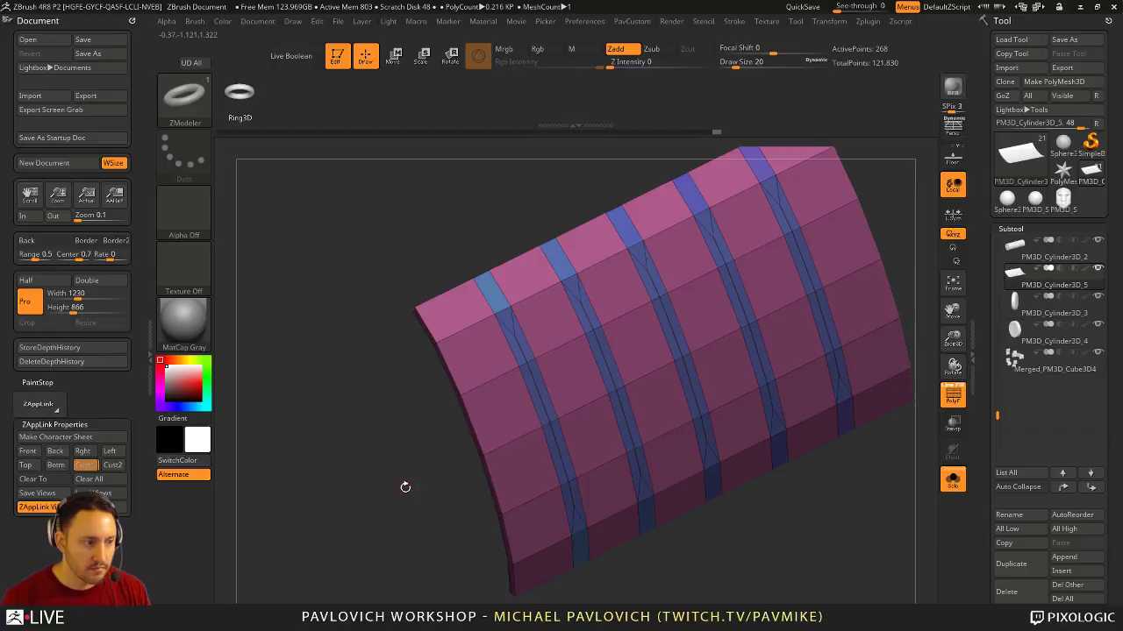
{"action": "key", "text": "ctrl+z"}
{"action": "left_click_drag", "start_coordinate": [391, 448], "coordinate": [415, 377]}
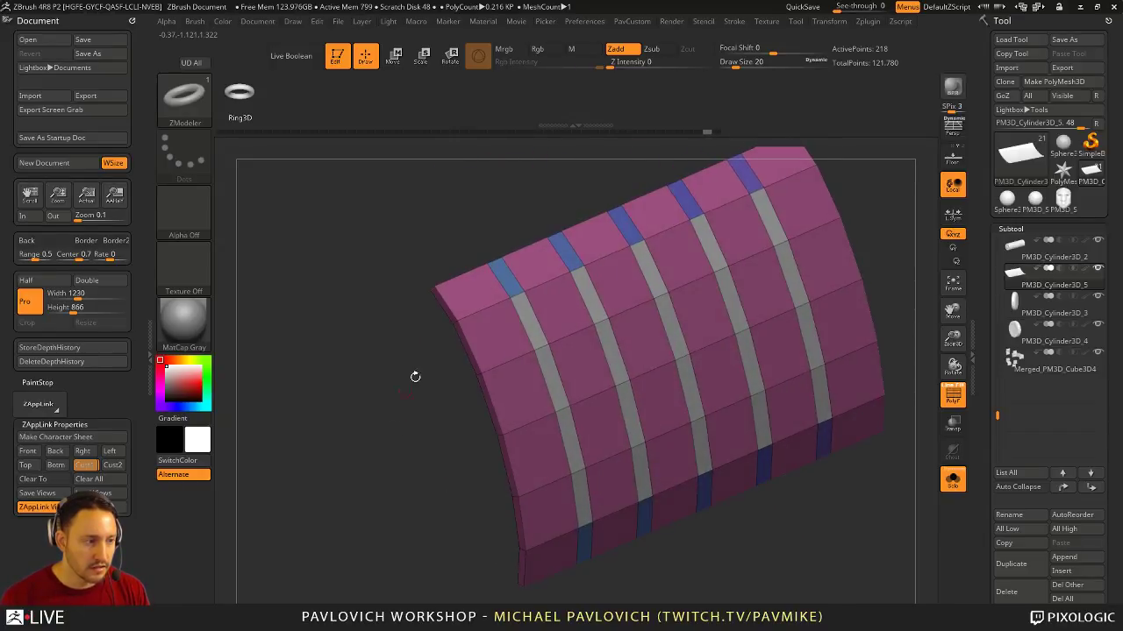
{"action": "left_click_drag", "start_coordinate": [526, 313], "coordinate": [526, 309]}
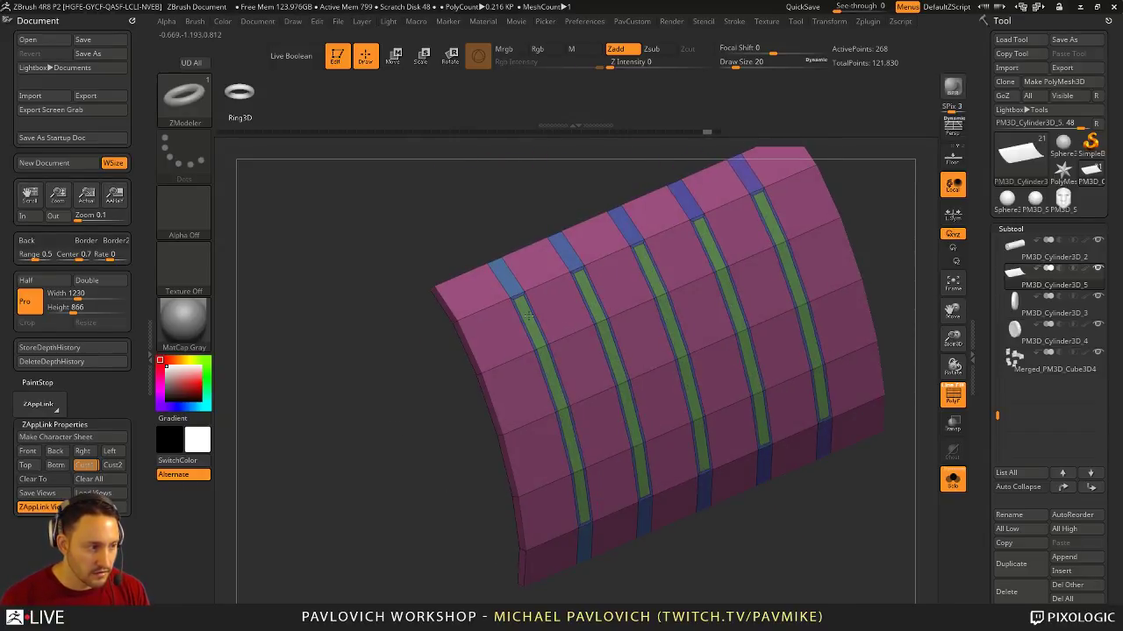
Push the inset strips through the sheet with ZModeler's QMesh polygon action on Polygroup All to cut five open slots
{"action": "left_click_drag", "start_coordinate": [412, 232], "coordinate": [707, 245]}
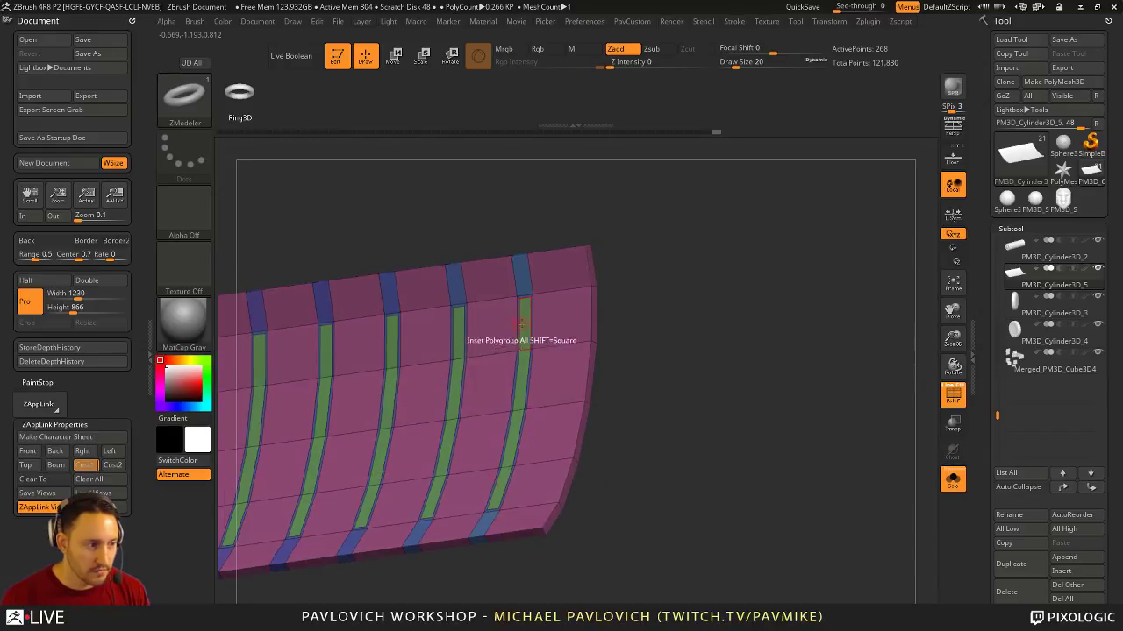
{"action": "key", "text": "space"}
{"action": "key", "text": "space"}
{"action": "left_click", "coordinate": [590, 222]}
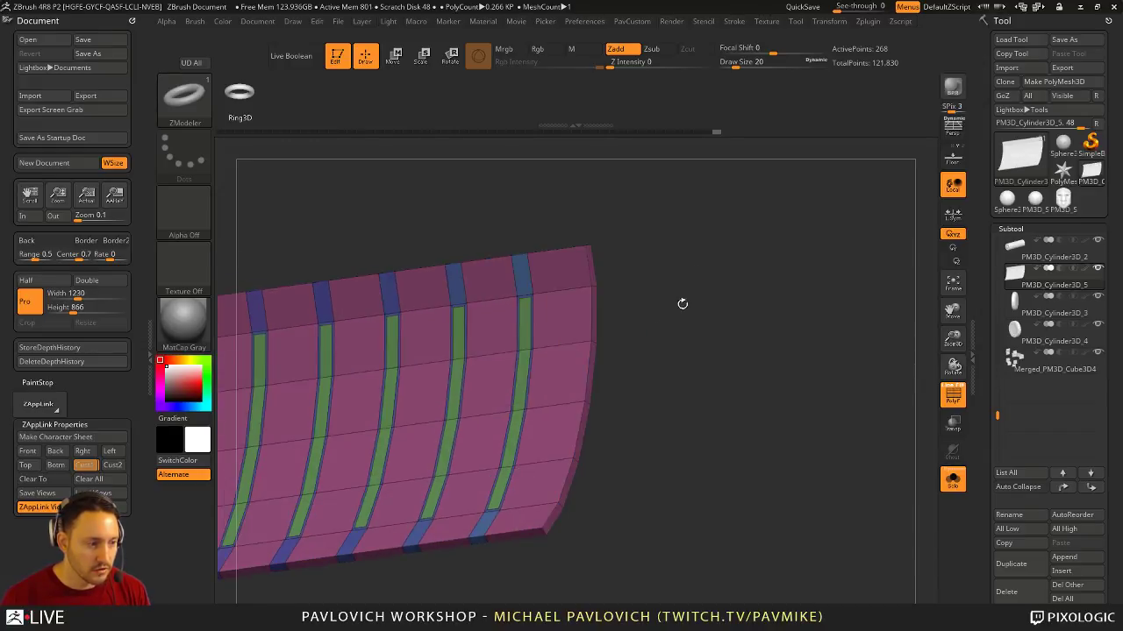
{"action": "left_click_drag", "start_coordinate": [522, 318], "coordinate": [546, 314]}
Frame the slotted sheet, turn on dynamic subdivision and crease its hard edges
{"action": "left_click_drag", "start_coordinate": [657, 298], "coordinate": [869, 284]}
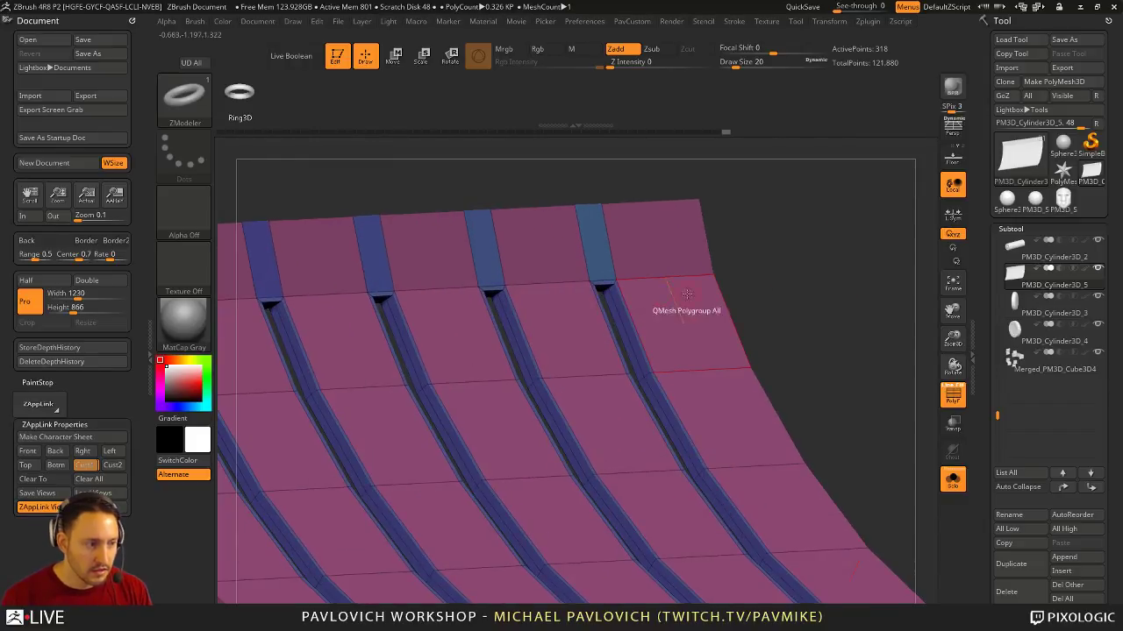
{"action": "key", "text": "space"}
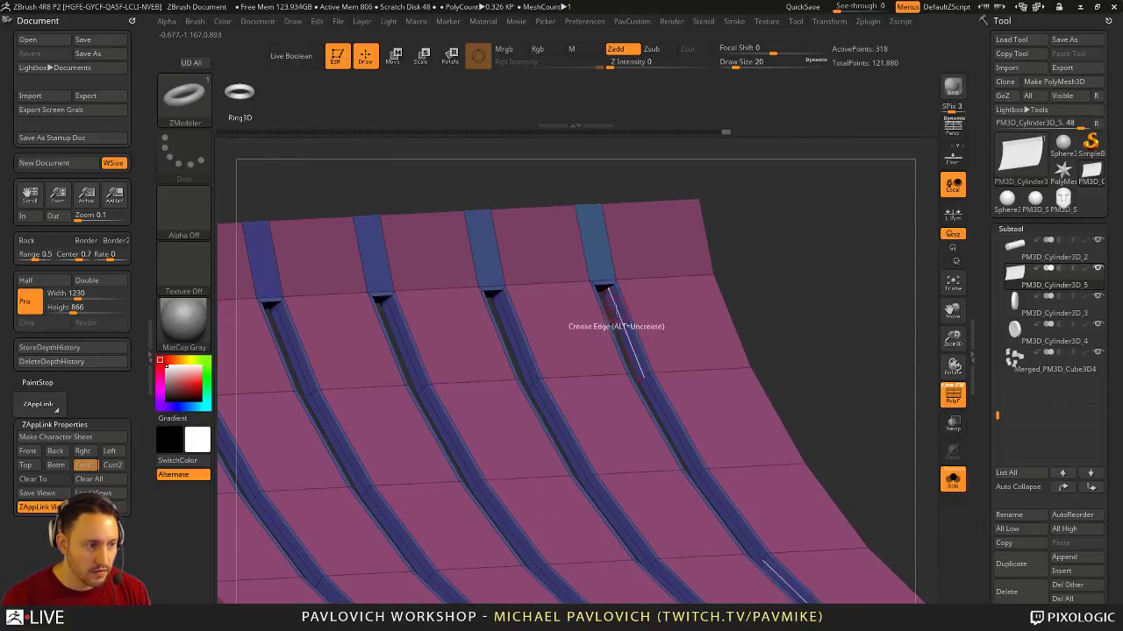
{"action": "key", "text": "f"}
{"action": "left_click_drag", "start_coordinate": [794, 249], "coordinate": [831, 310]}
{"action": "key", "text": "d"}
{"action": "key", "text": "grave"}
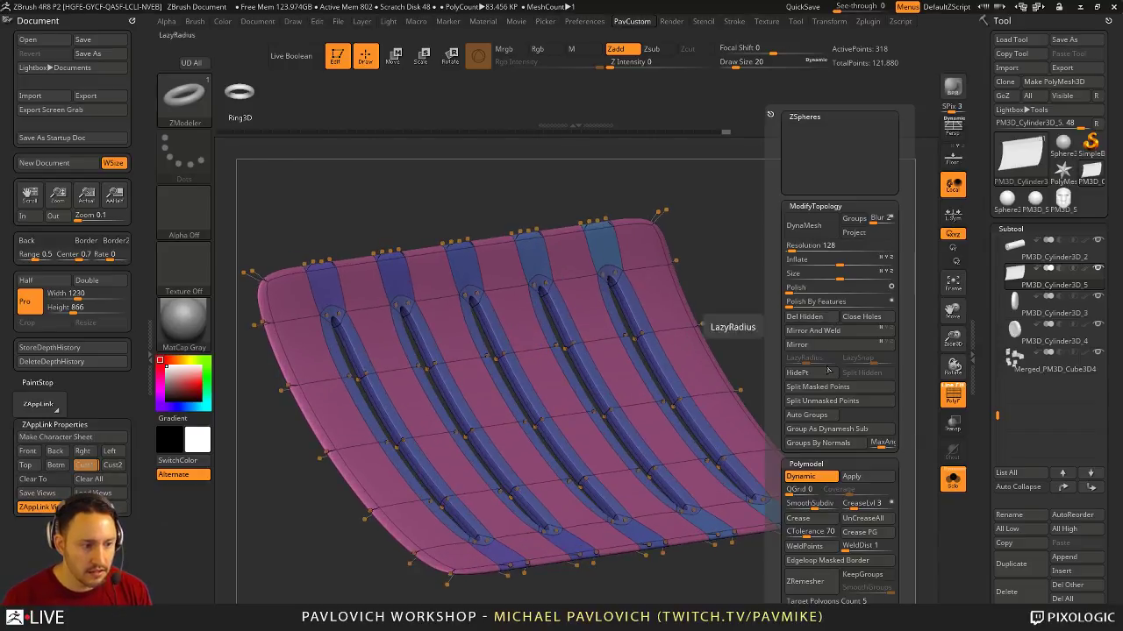
{"action": "left_click", "coordinate": [799, 518]}
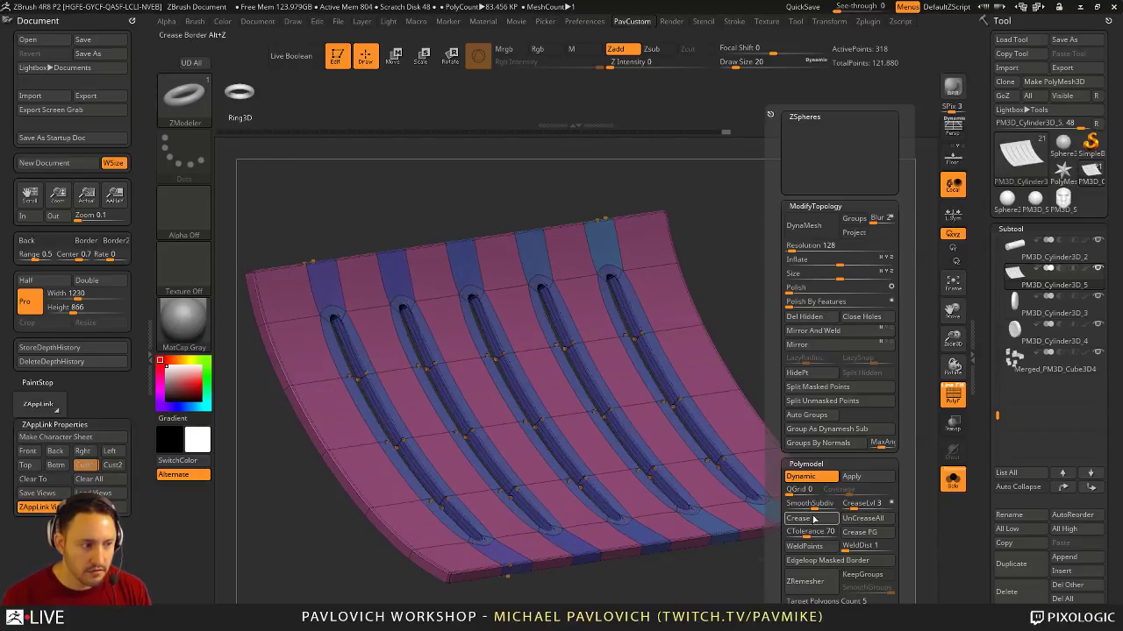
Turn off dynamic subdivision and set ZModeler's Crease edge action to target EdgeLoop Partial for the slot corners
{"action": "key", "text": "shift+d"}
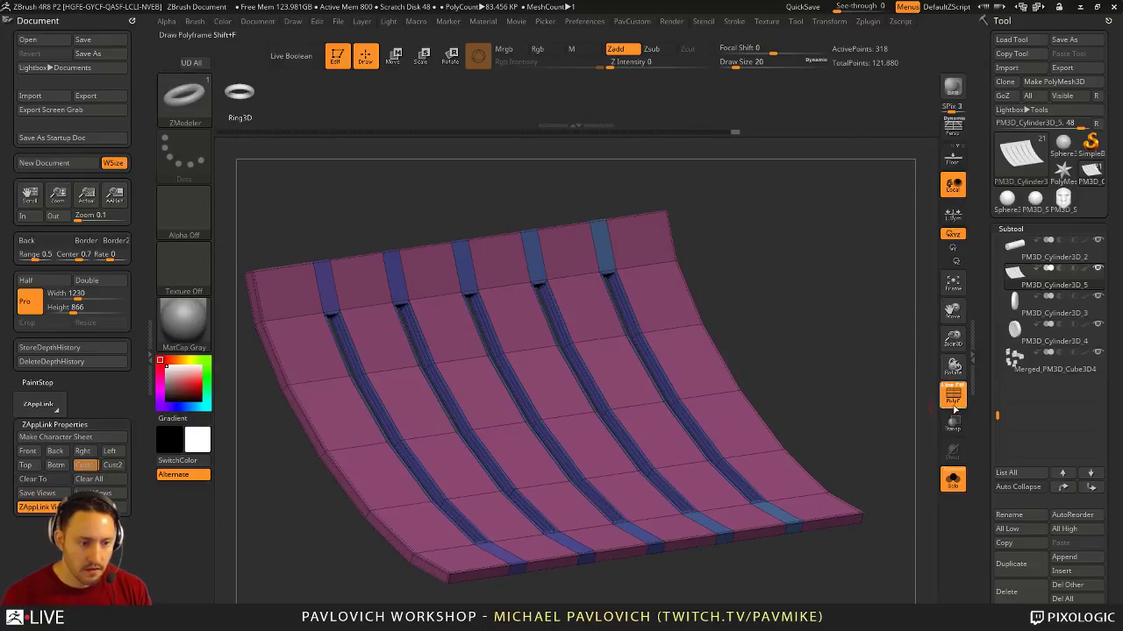
{"action": "left_click", "coordinate": [954, 399]}
{"action": "mouse_move", "coordinate": [917, 338]}
{"action": "left_mouse_down", "text": "alt"}
{"action": "mouse_move", "coordinate": [884, 361]}
{"action": "mouse_move", "coordinate": [906, 382]}
{"action": "mouse_move", "coordinate": [847, 345]}
{"action": "left_mouse_up", "text": "alt"}
{"action": "key", "text": "shift+f"}
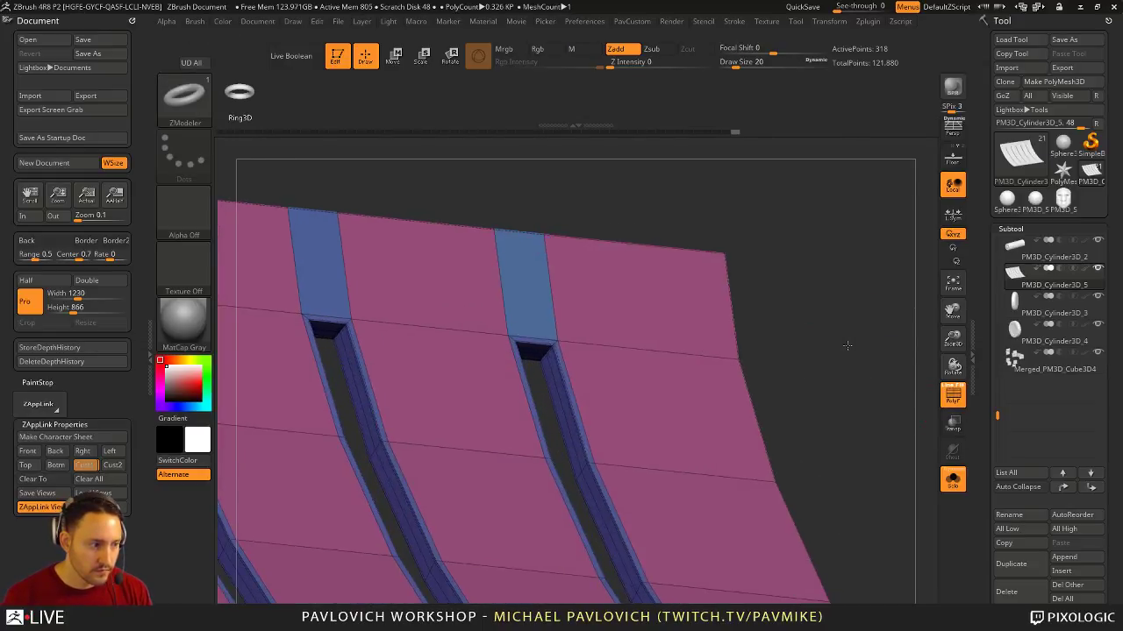
{"action": "key", "text": "space"}
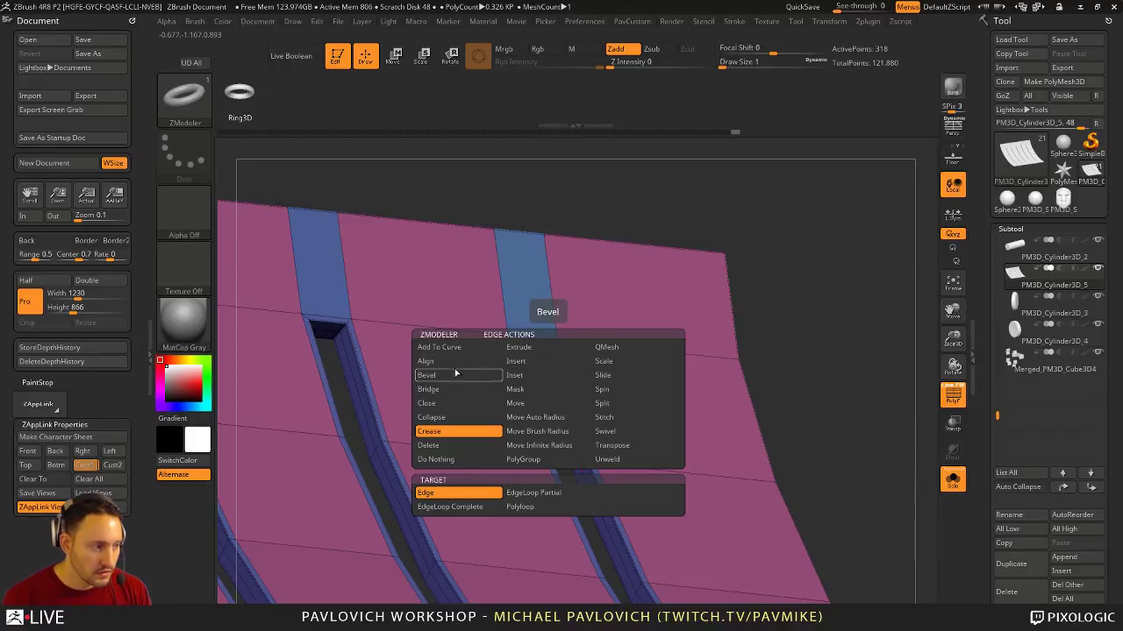
{"action": "left_click", "coordinate": [446, 507]}
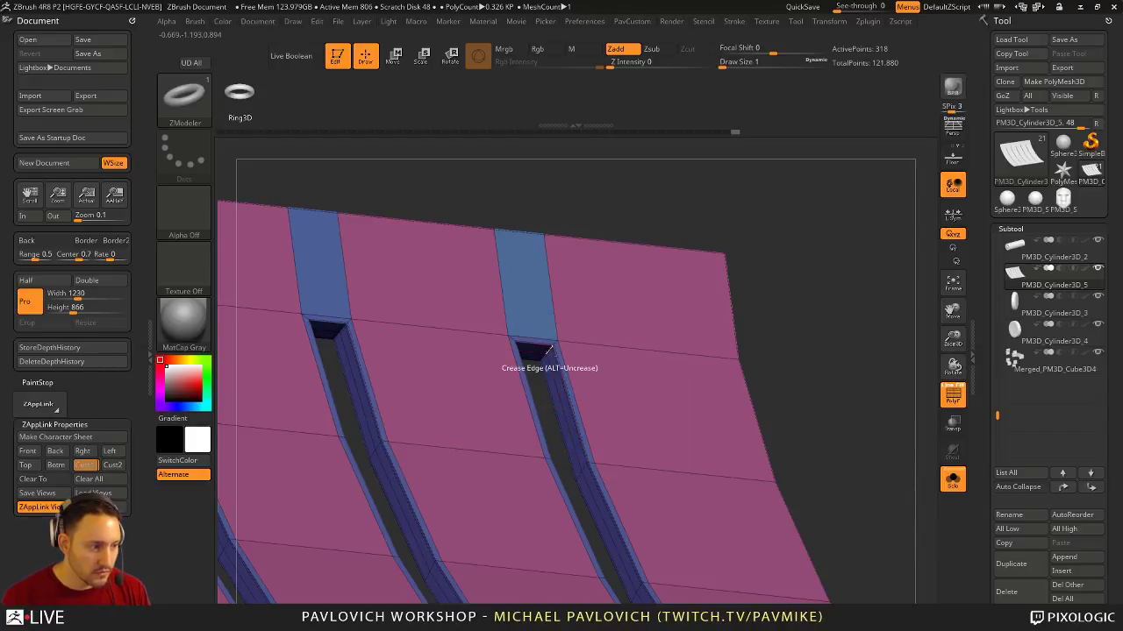
{"action": "left_click_drag", "start_coordinate": [693, 210], "coordinate": [605, 230]}
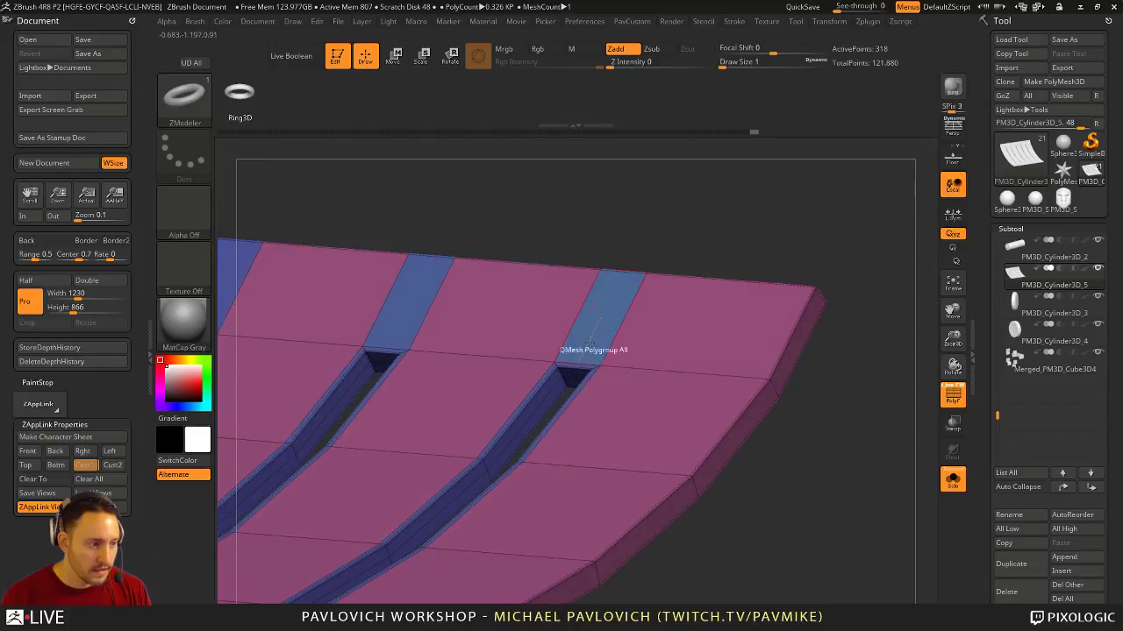
{"action": "key", "text": "space"}
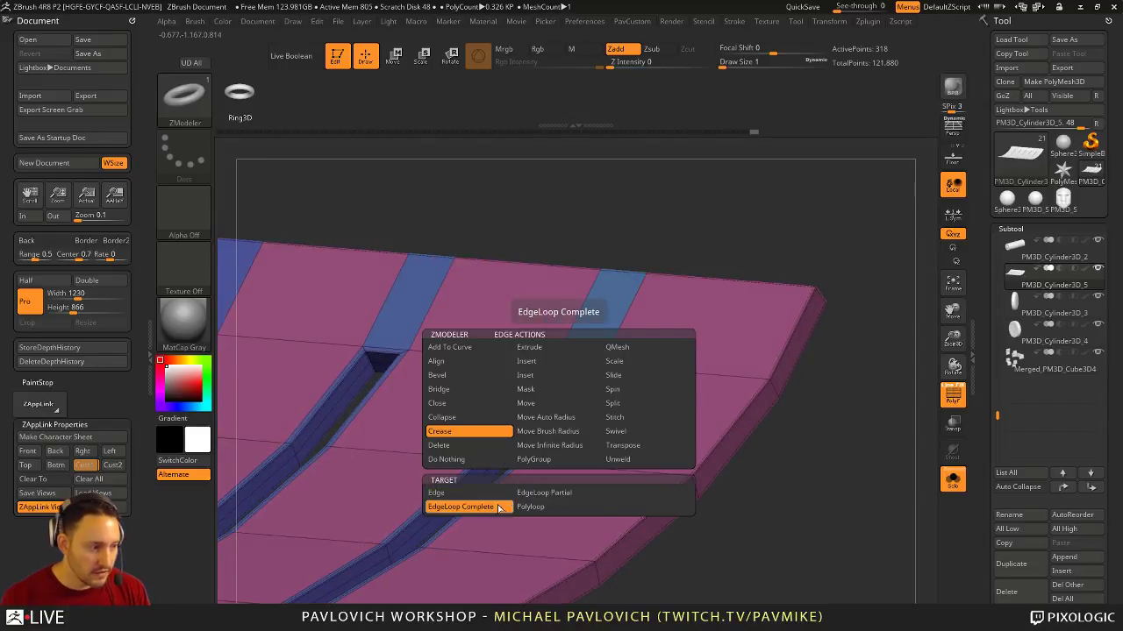
{"action": "left_click", "coordinate": [539, 492]}
{"action": "left_click", "coordinate": [547, 431]}
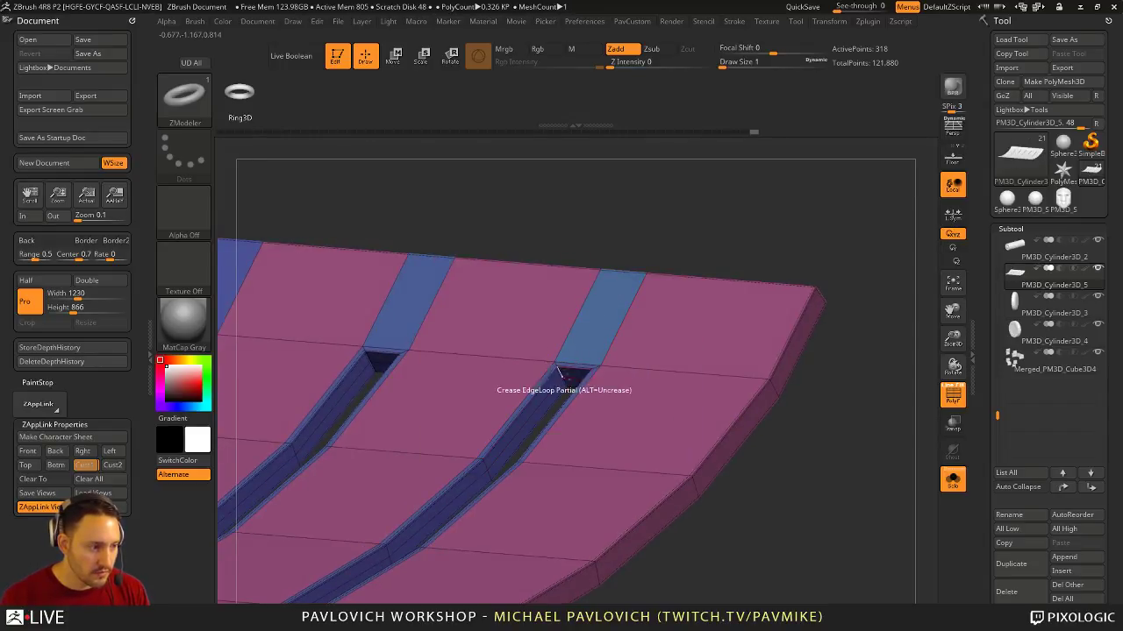
Uncrease the corner edge loops at the ends of the five slots using the EdgeLoop Partial target
{"action": "left_click_drag", "start_coordinate": [684, 180], "coordinate": [774, 167]}
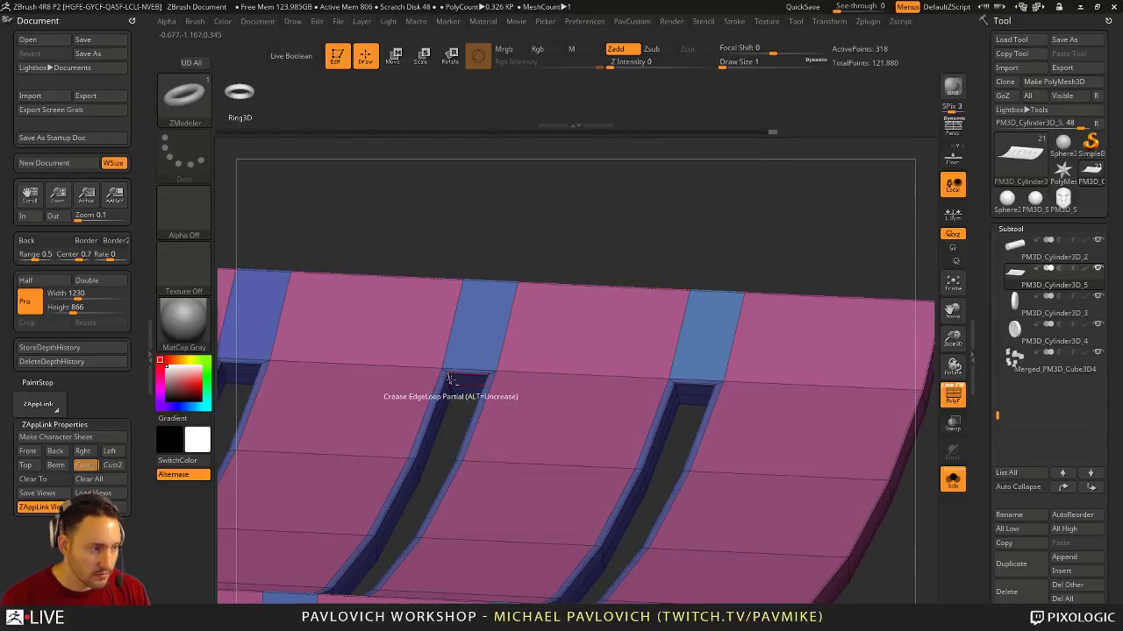
{"action": "left_click_drag", "start_coordinate": [497, 245], "coordinate": [618, 392]}
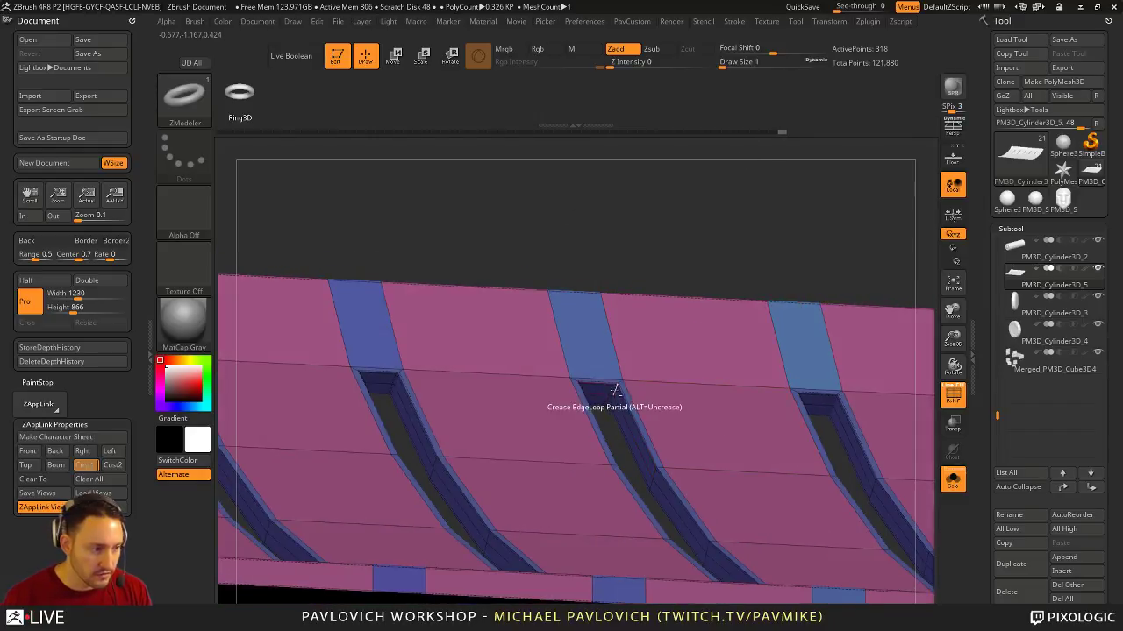
{"action": "left_click_drag", "start_coordinate": [649, 220], "coordinate": [817, 217], "text": "alt"}
{"action": "left_click_drag", "start_coordinate": [565, 377], "coordinate": [573, 243]}
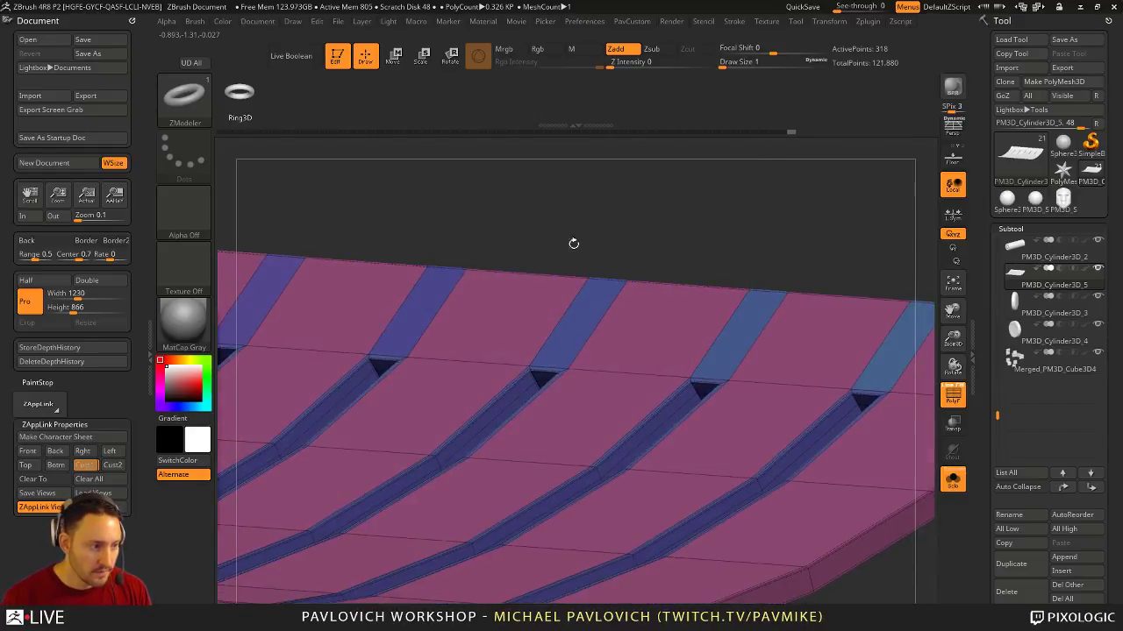
{"action": "left_click_drag", "start_coordinate": [476, 329], "coordinate": [520, 425]}
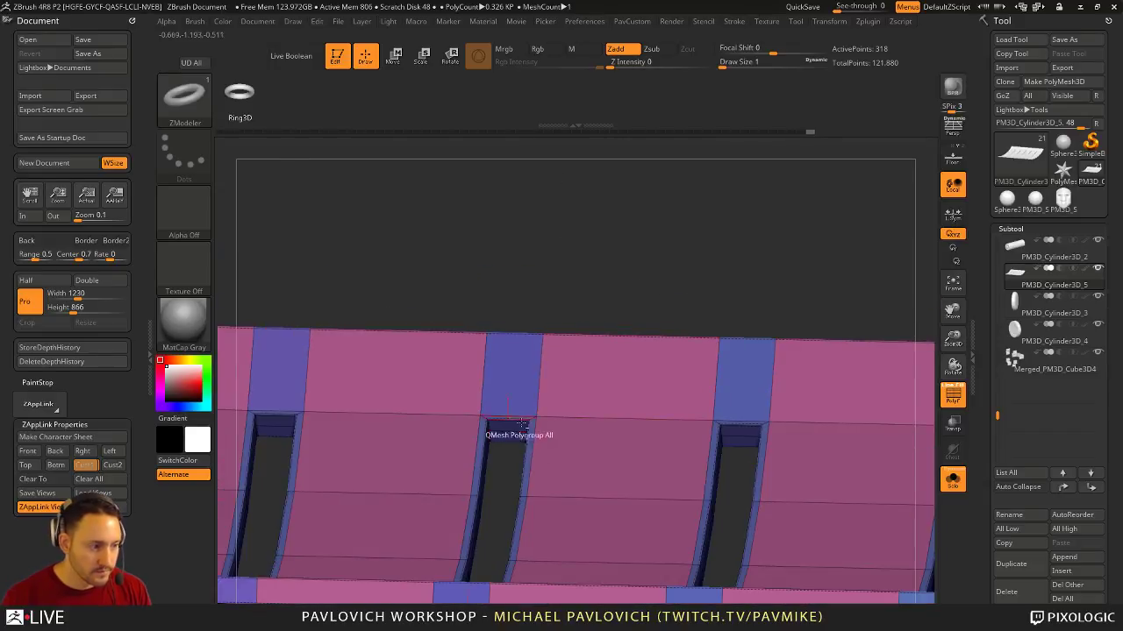
{"action": "mouse_move", "coordinate": [577, 273]}
{"action": "left_mouse_down"}
{"action": "mouse_move", "coordinate": [537, 432]}
{"action": "mouse_move", "coordinate": [518, 359]}
{"action": "left_mouse_up"}
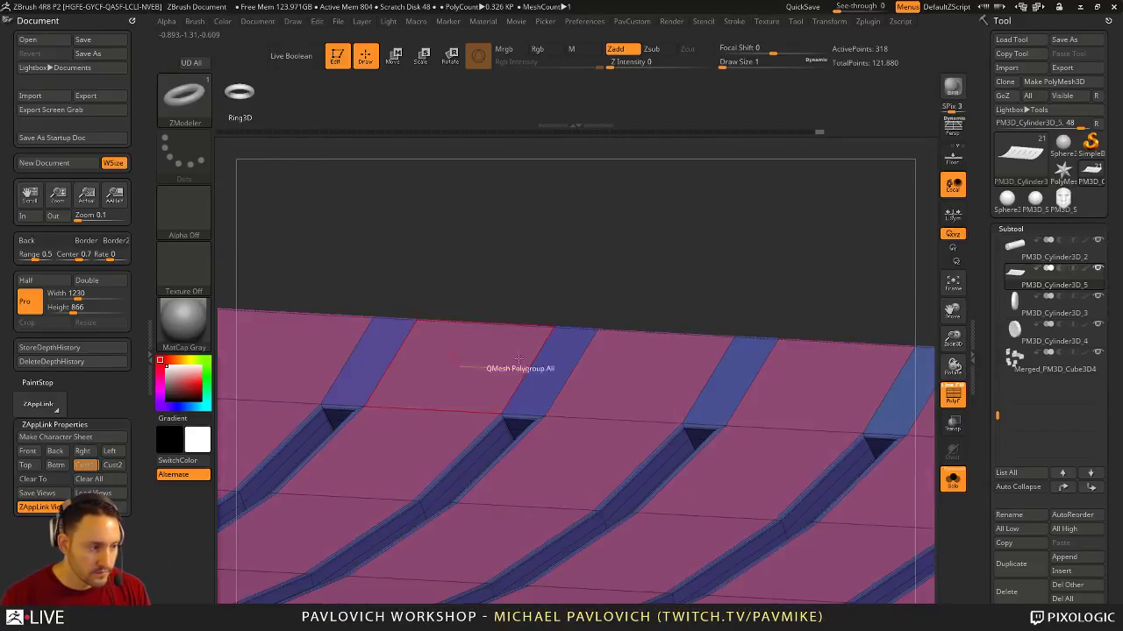
{"action": "left_click_drag", "start_coordinate": [524, 281], "coordinate": [690, 208]}
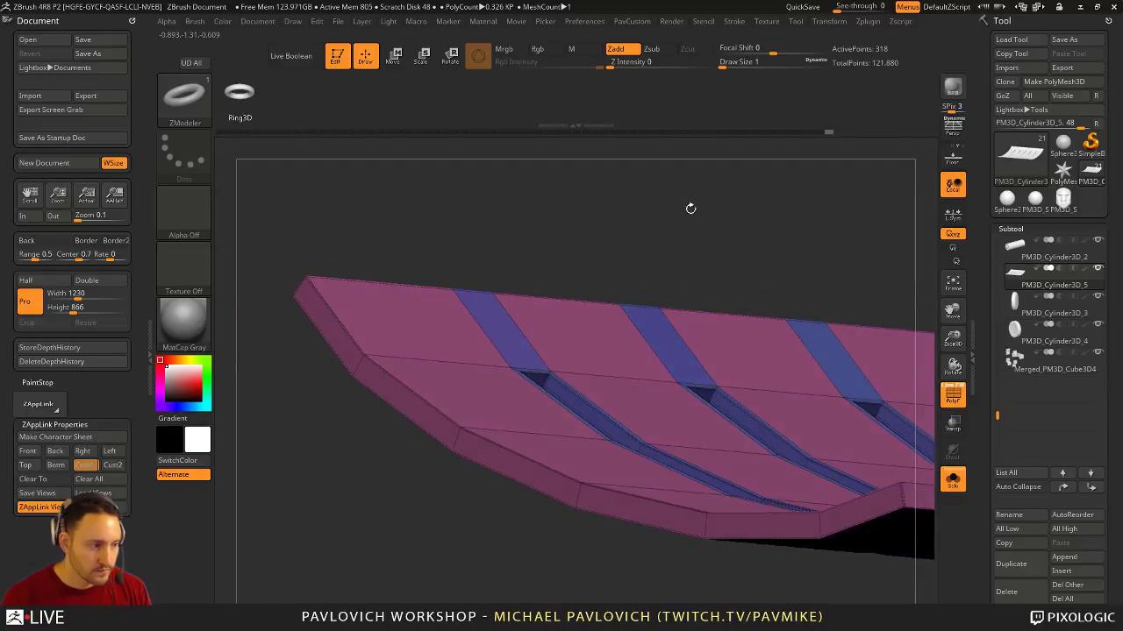
{"action": "left_click_drag", "start_coordinate": [614, 253], "coordinate": [564, 273]}
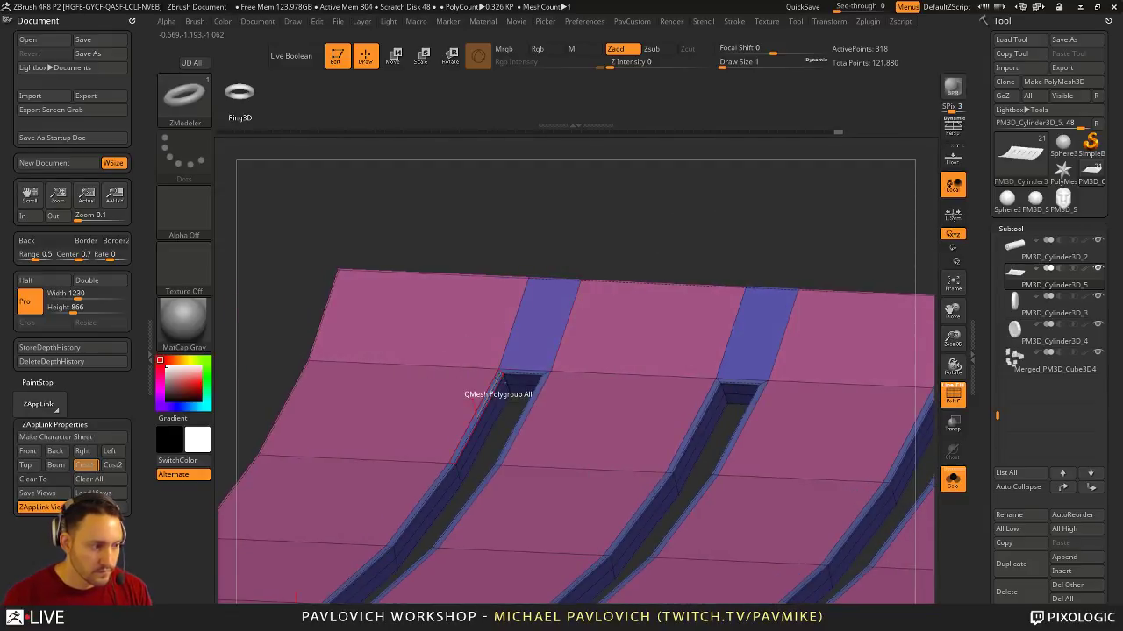
Check the rounded slot ends with dynamic subdivision on and the polyframe hidden, and return to the unsmoothed polyframe view
{"action": "left_click_drag", "start_coordinate": [729, 204], "coordinate": [727, 173]}
{"action": "key", "text": "shift+f"}
{"action": "left_click_drag", "start_coordinate": [865, 296], "coordinate": [636, 399]}
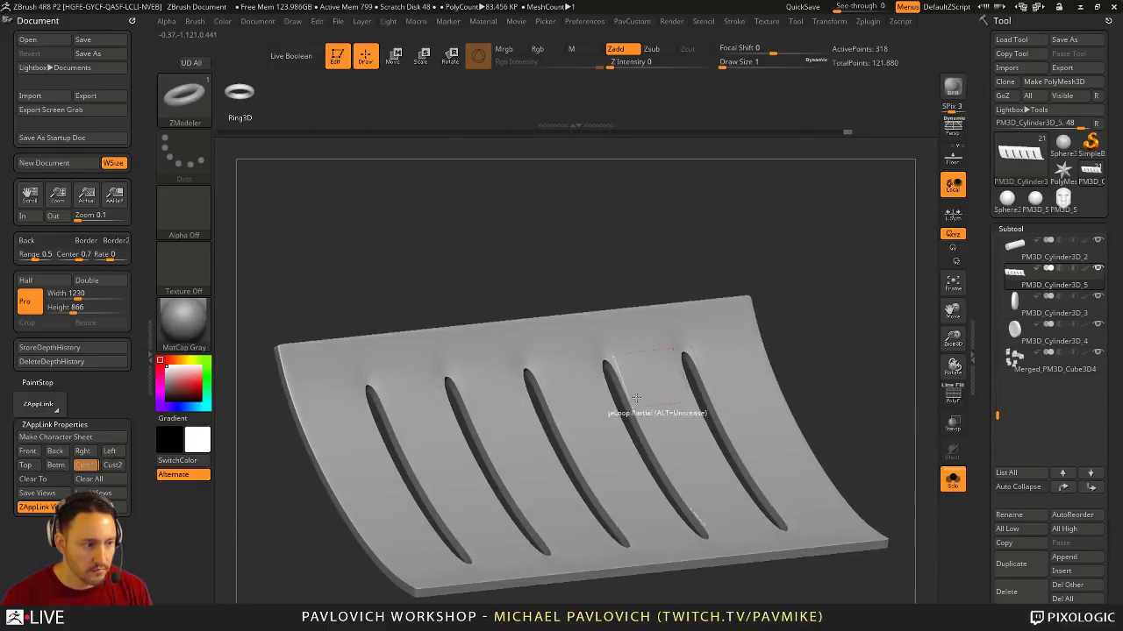
{"action": "left_click_drag", "start_coordinate": [776, 253], "coordinate": [787, 221]}
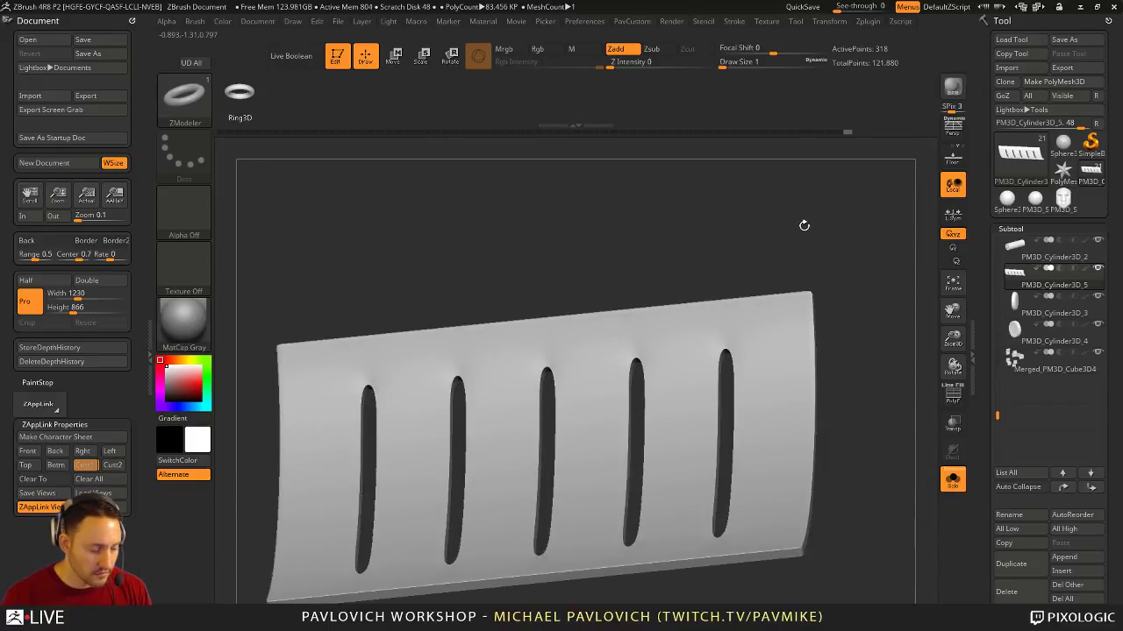
{"action": "left_click", "coordinate": [952, 394]}
{"action": "left_click_drag", "start_coordinate": [903, 359], "coordinate": [884, 282]}
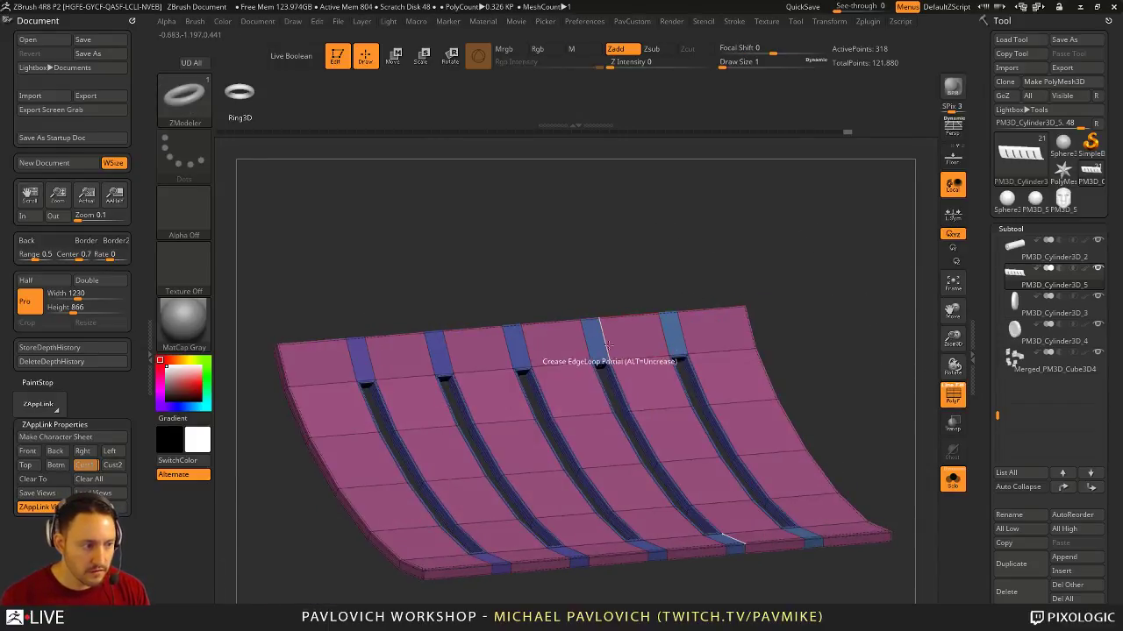
Insert a single edge loop across the sheet between the slot ends and its outer edge
{"action": "key", "text": "space"}
{"action": "left_click", "coordinate": [579, 353]}
{"action": "left_click", "coordinate": [597, 483]}
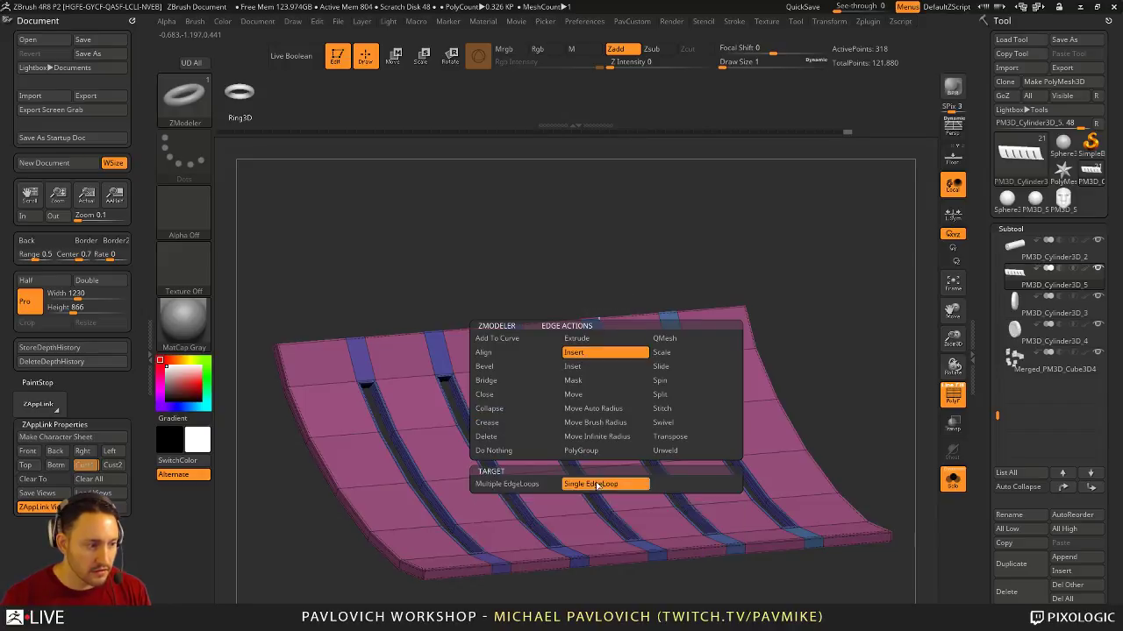
{"action": "left_click", "coordinate": [605, 349]}
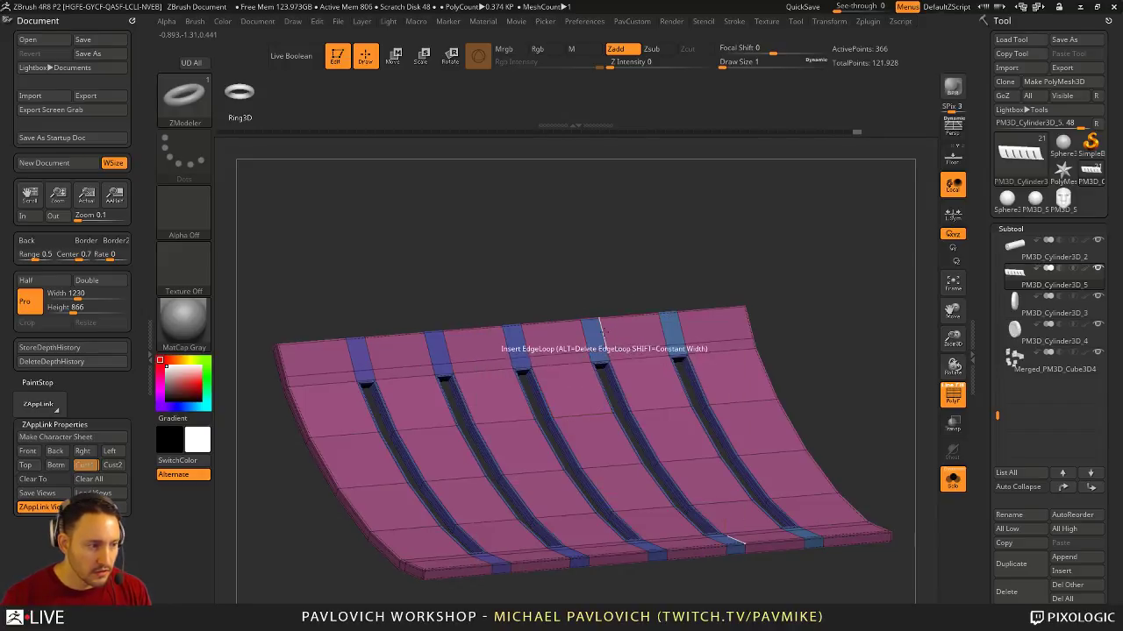
Try a second edge loop across the sheet beyond the slot ends, preview it smoothed, and undo both inserted loops
{"action": "left_click", "coordinate": [600, 326]}
{"action": "left_click", "coordinate": [952, 396]}
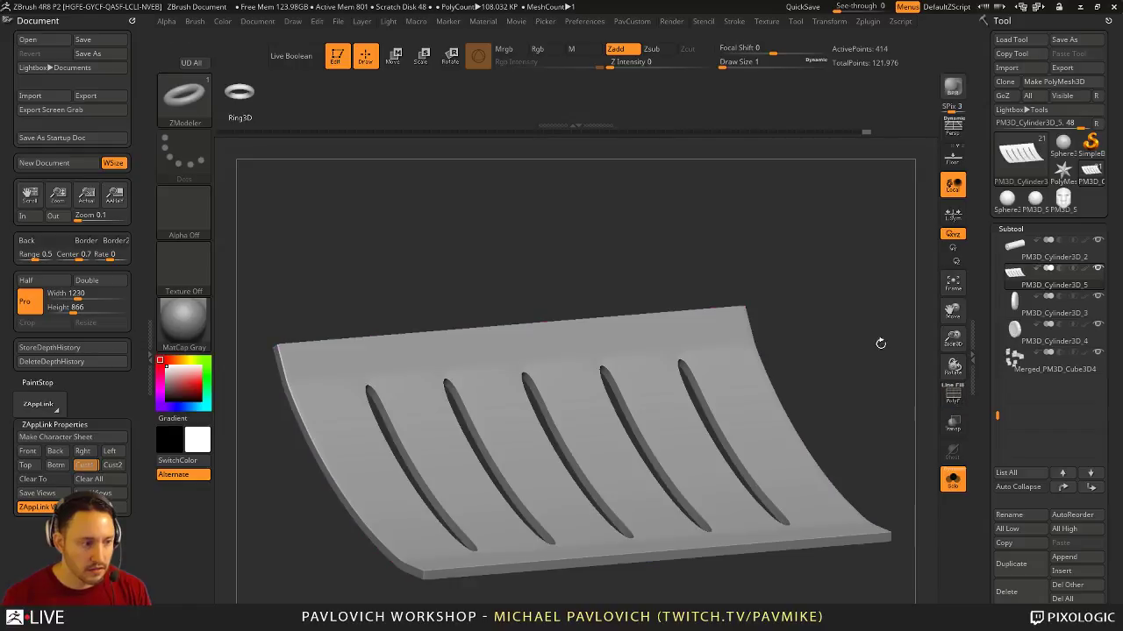
{"action": "left_click_drag", "start_coordinate": [854, 341], "coordinate": [878, 345]}
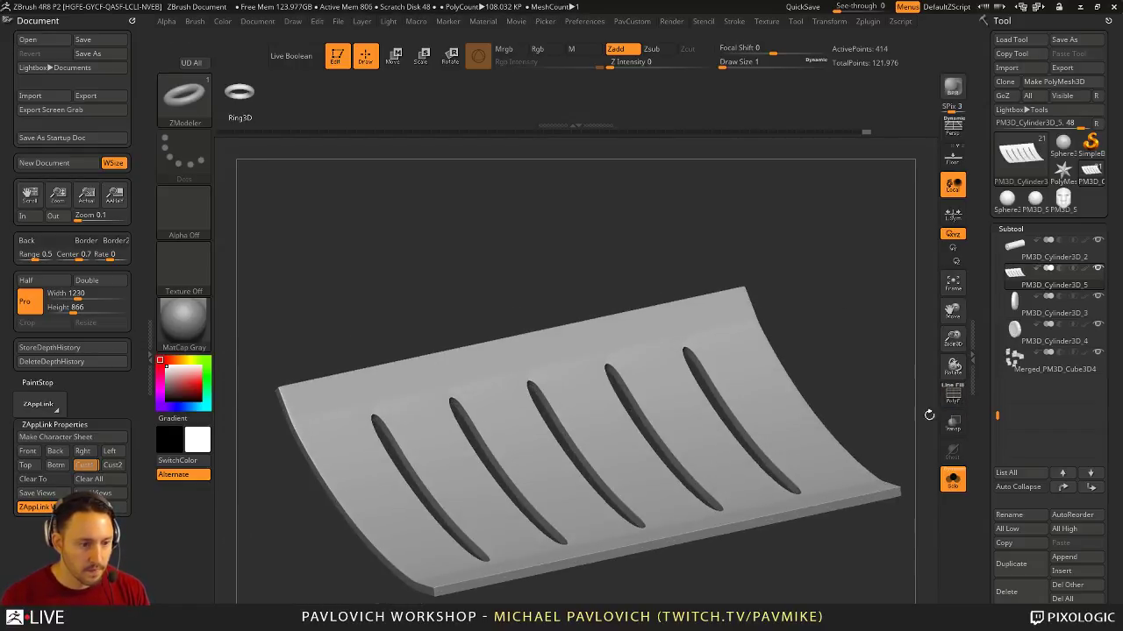
{"action": "left_click", "coordinate": [953, 397]}
{"action": "key", "text": "ctrl+z"}
{"action": "key", "text": "ctrl+z"}
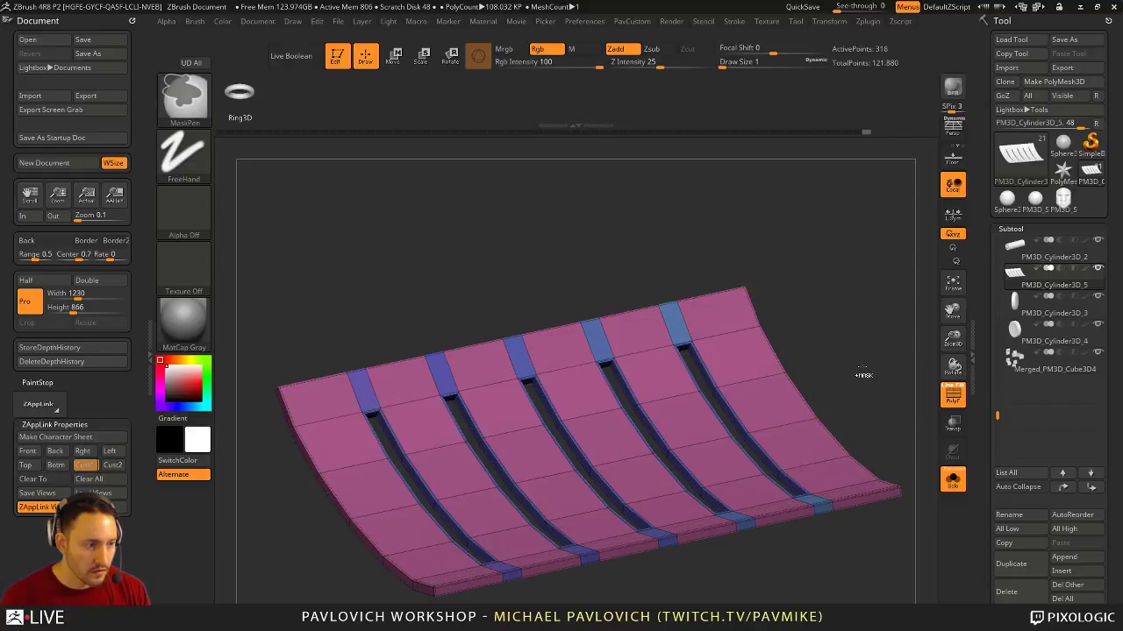
Insert one edge loop across the sheet between the slot ends and the outer edge, and preview it with dynamic subdivision
{"action": "left_click", "coordinate": [664, 320]}
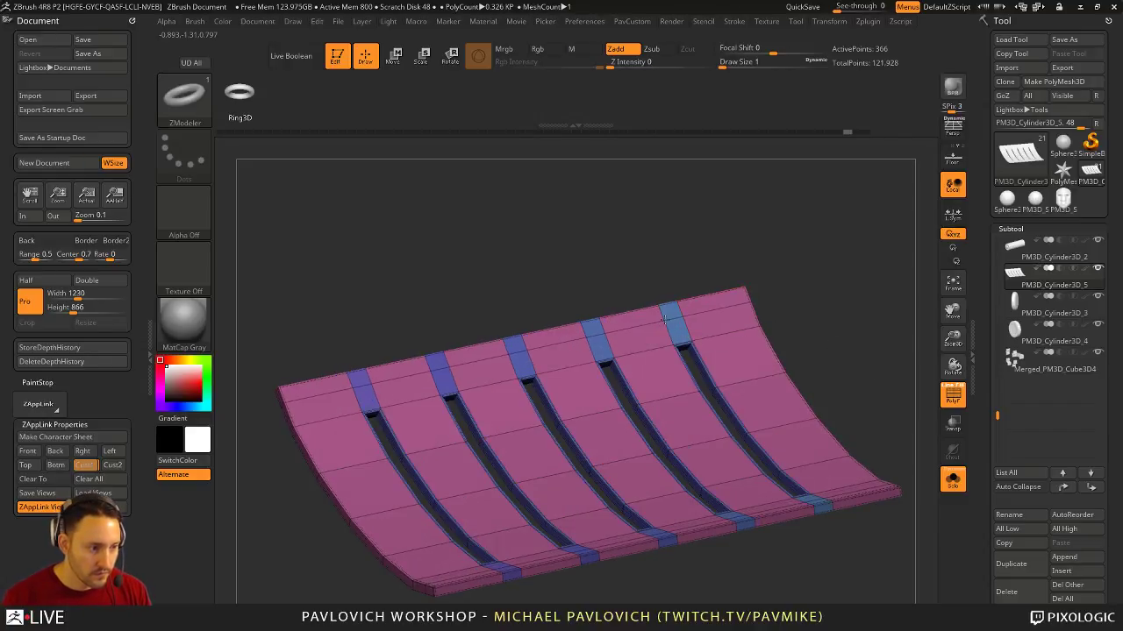
{"action": "key", "text": "d"}
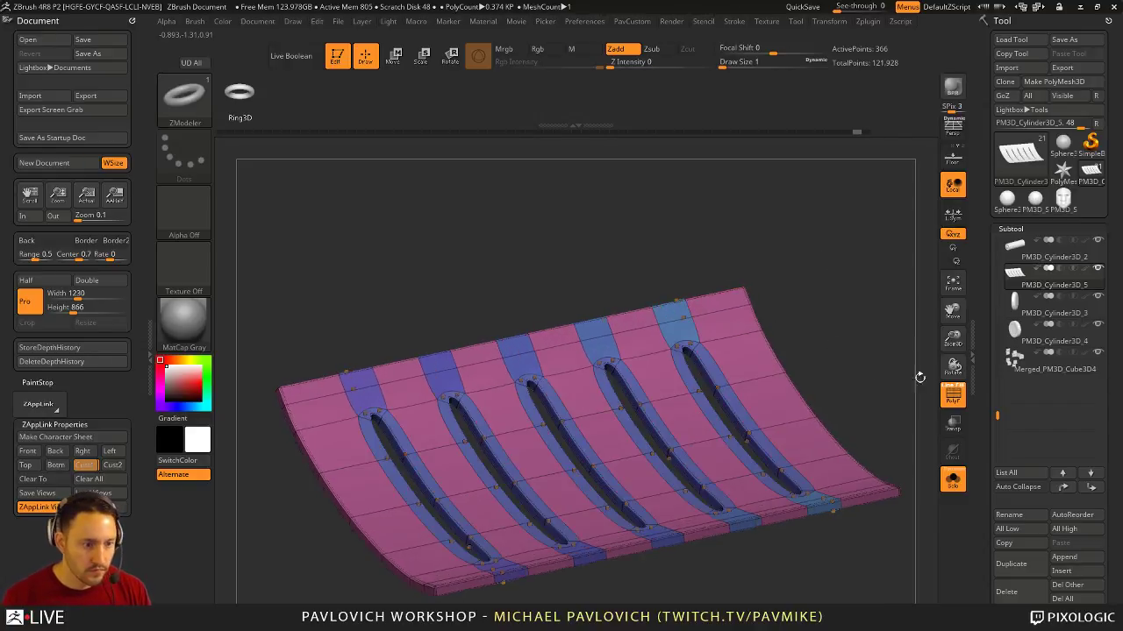
{"action": "left_click", "coordinate": [953, 396]}
{"action": "right_click_drag", "start_coordinate": [857, 330], "coordinate": [915, 415], "text": "ctrl"}
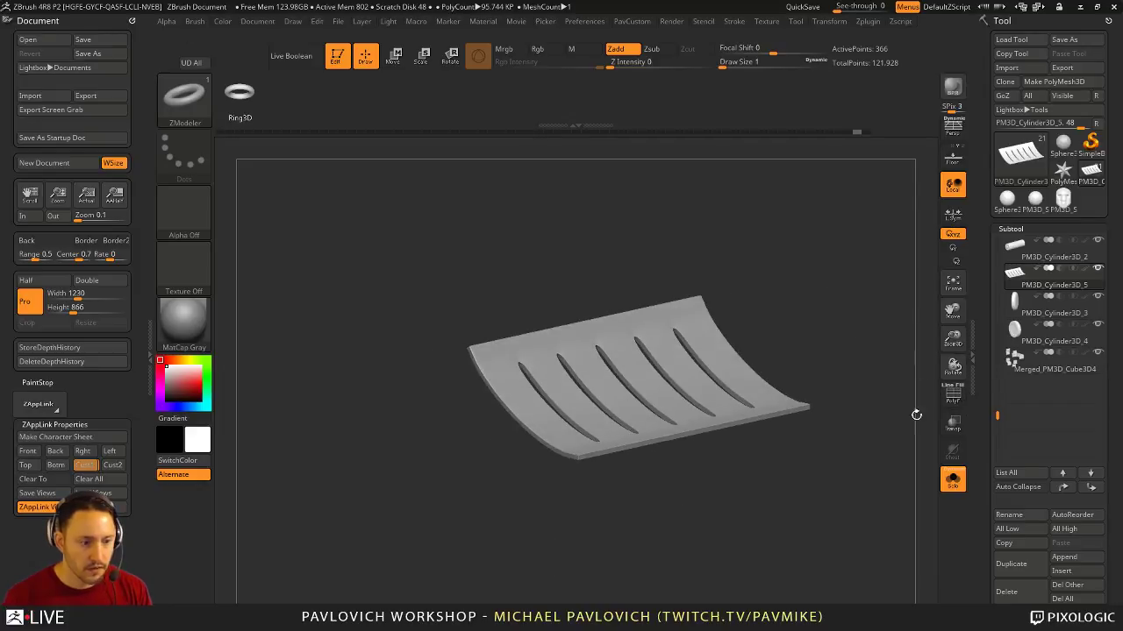
Check the slotted tray in the full assembly and isolated again, and look through ZModeler's edge actions
{"action": "left_click", "coordinate": [953, 480]}
{"action": "left_click_drag", "start_coordinate": [854, 294], "coordinate": [863, 316]}
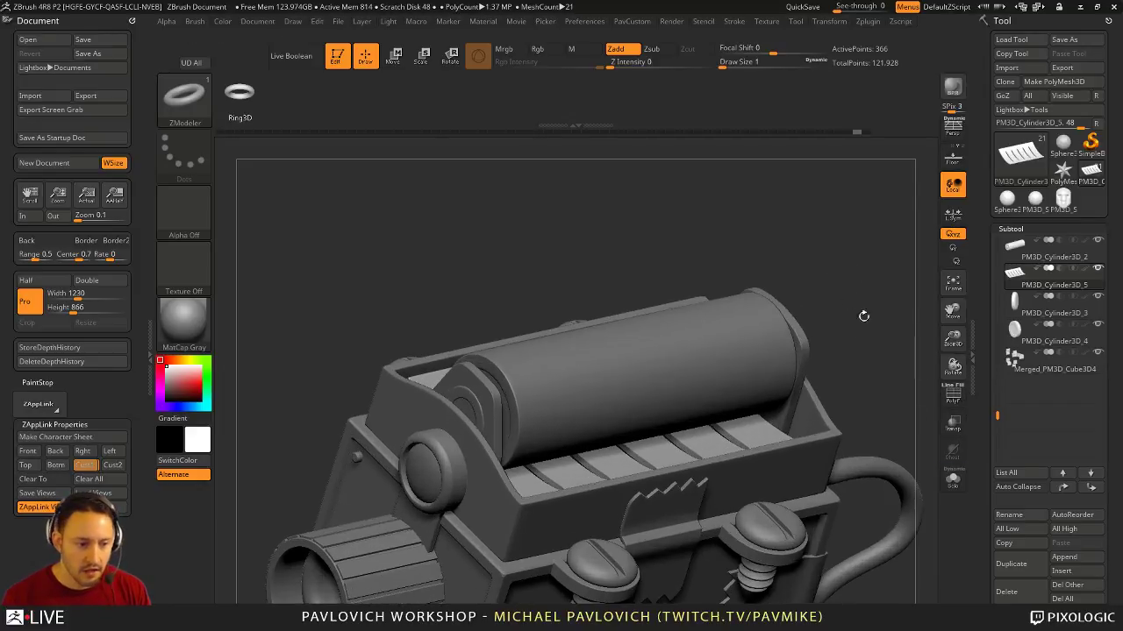
{"action": "left_click", "coordinate": [952, 400]}
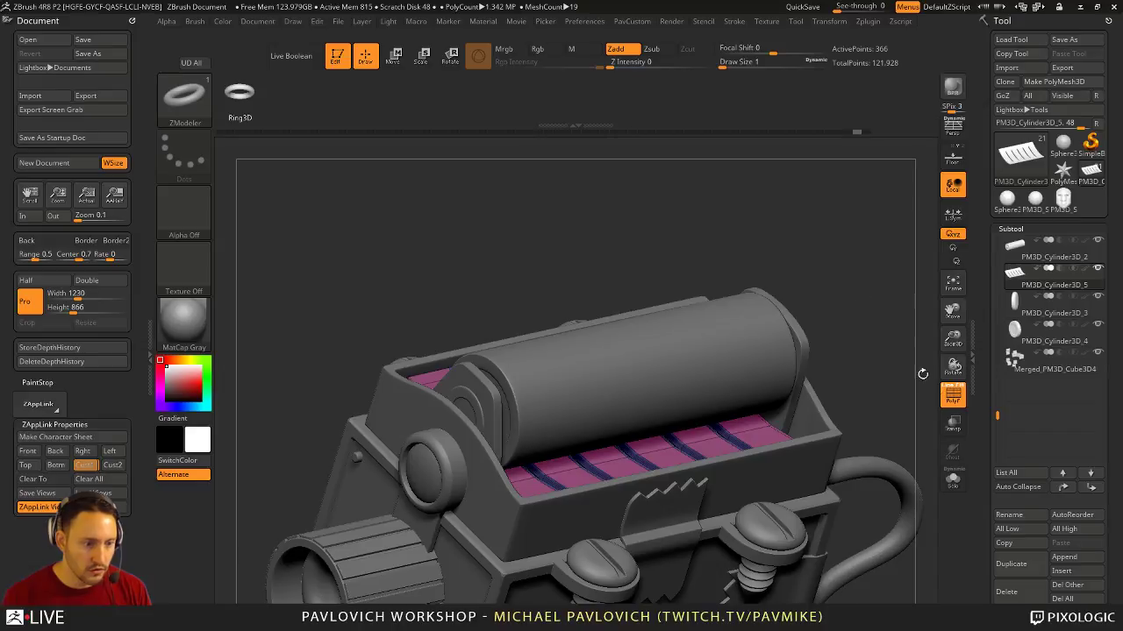
{"action": "left_click", "coordinate": [951, 402]}
{"action": "left_click", "coordinate": [952, 479]}
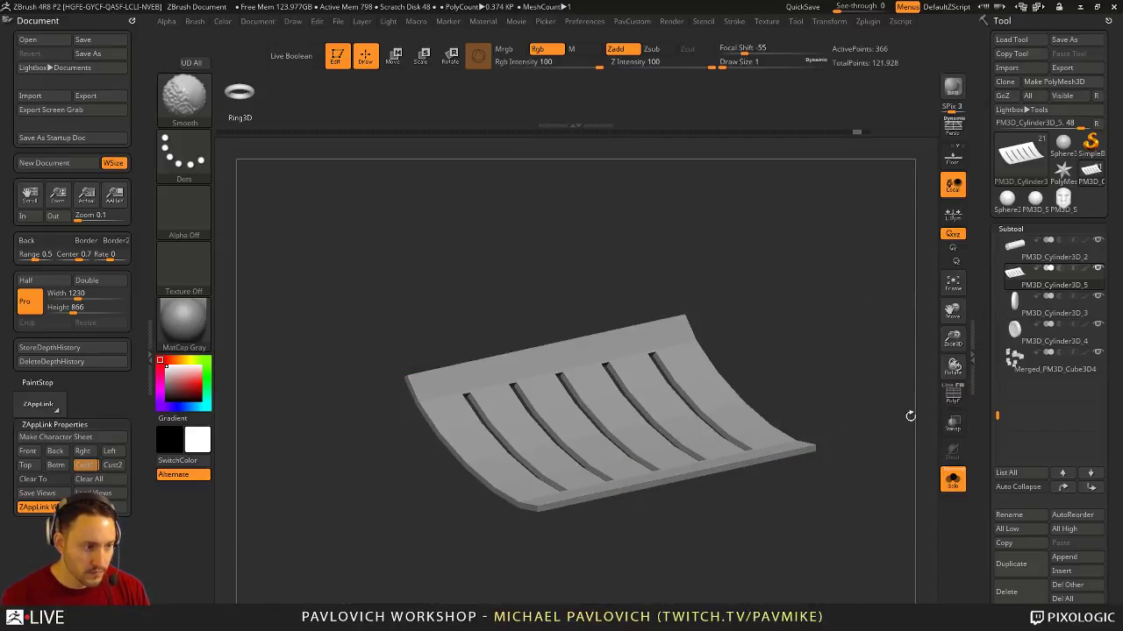
{"action": "left_click_drag", "start_coordinate": [832, 318], "coordinate": [786, 302]}
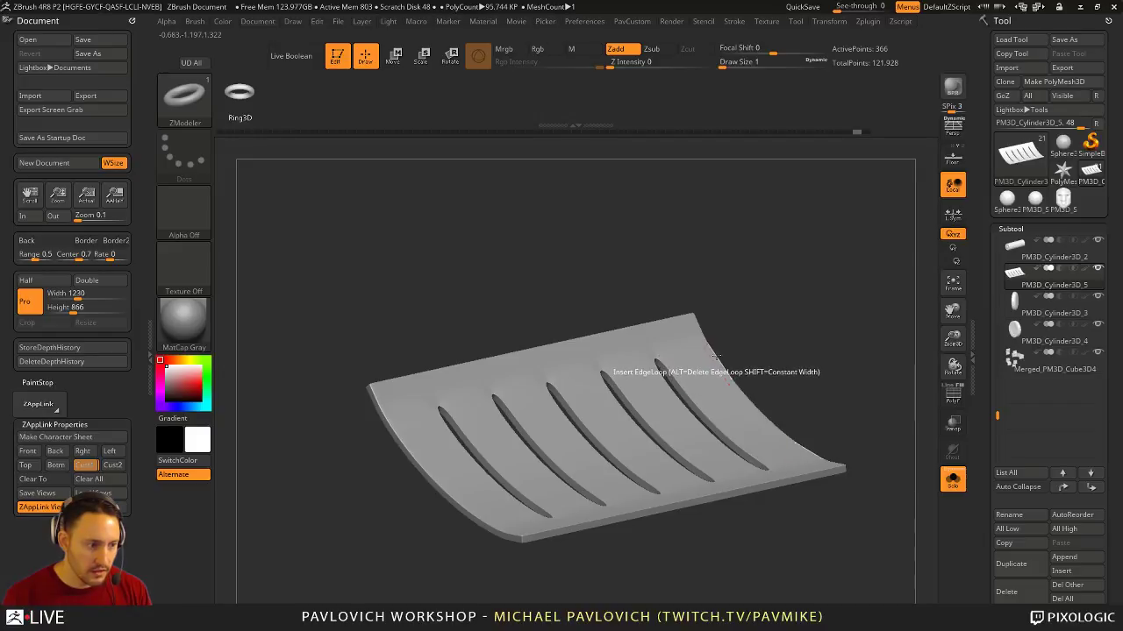
{"action": "key", "text": "space"}
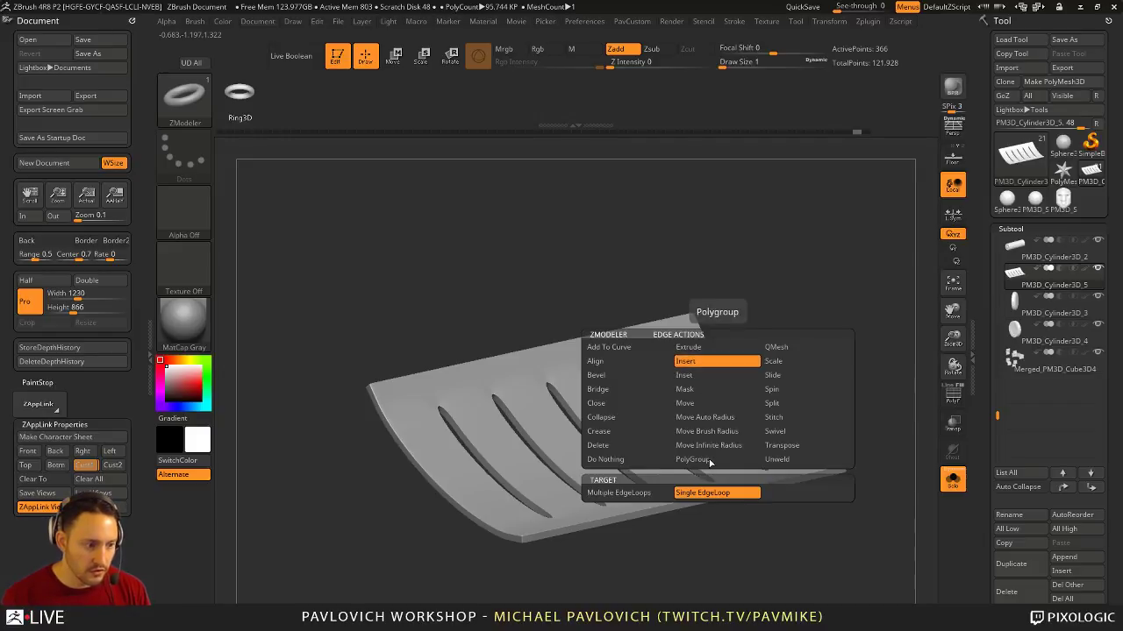
{"action": "left_click", "coordinate": [711, 462]}
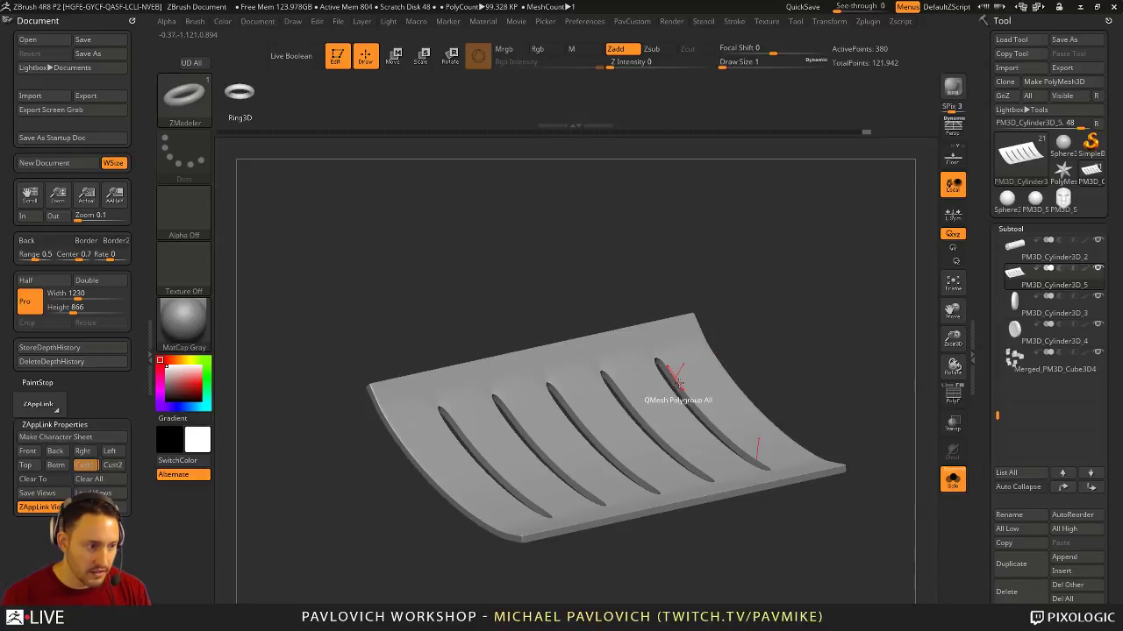
Slice straight across the sheet with SliceCurve just inside one end of the five slots
{"action": "left_click", "coordinate": [952, 397]}
{"action": "mouse_move", "coordinate": [932, 376]}
{"action": "left_mouse_down", "text": "shift"}
{"action": "mouse_move", "coordinate": [837, 345]}
{"action": "mouse_move", "coordinate": [834, 394]}
{"action": "mouse_move", "coordinate": [857, 358]}
{"action": "mouse_move", "coordinate": [806, 322]}
{"action": "left_mouse_up", "text": "shift"}
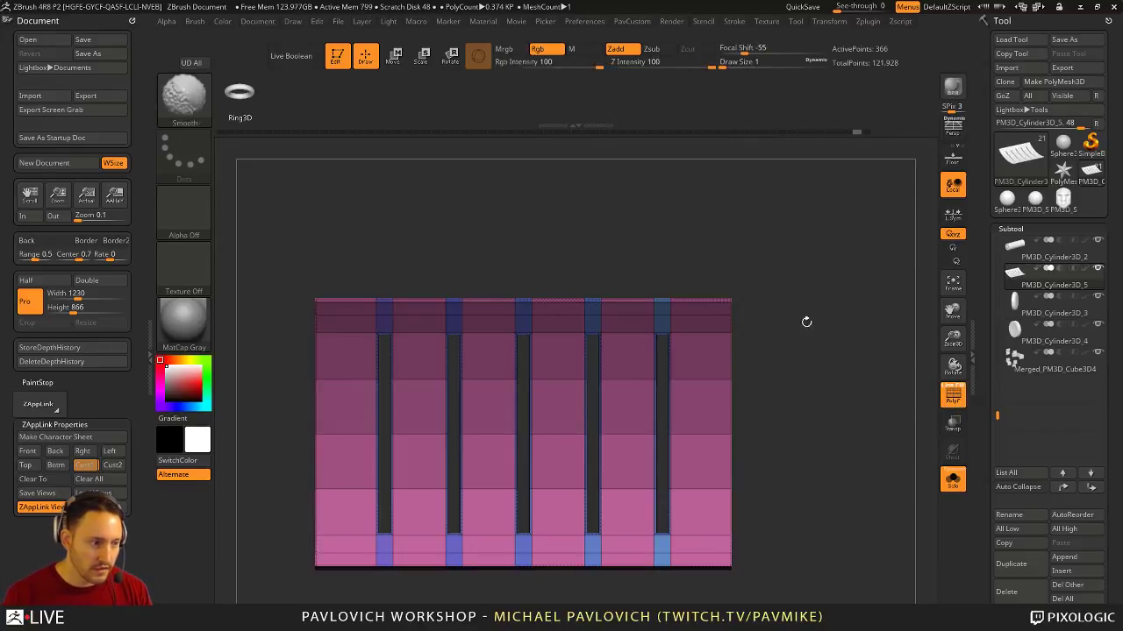
{"action": "left_click", "coordinate": [189, 101], "text": "ctrl+shift"}
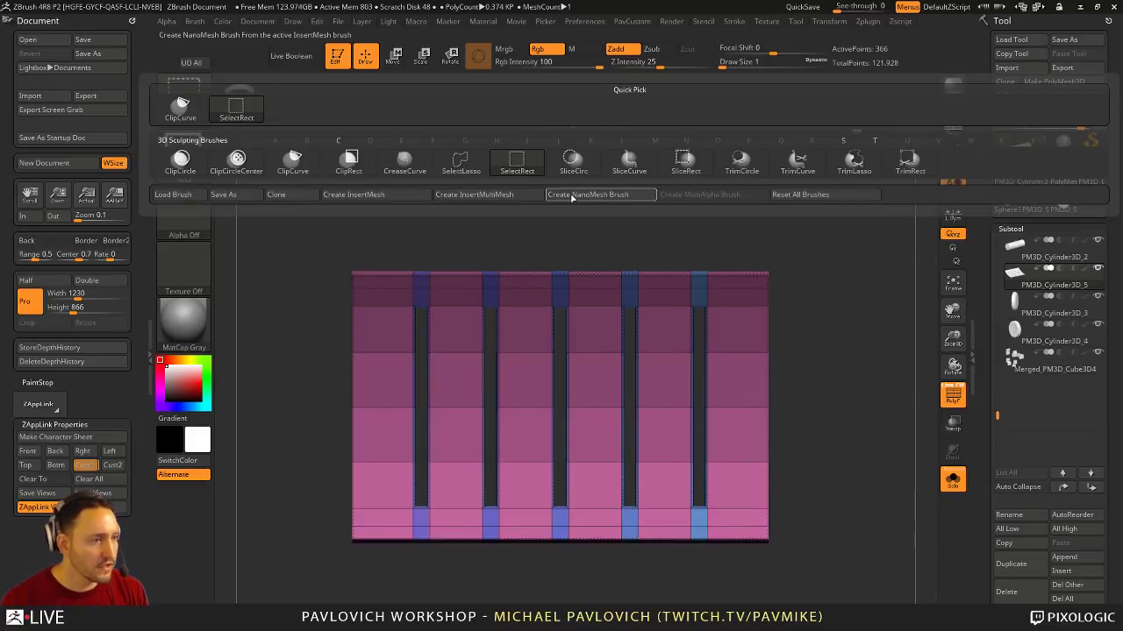
{"action": "left_click", "coordinate": [629, 160]}
{"action": "mouse_move", "coordinate": [307, 318]}
{"action": "left_mouse_down", "text": "ctrl+shift"}
{"action": "mouse_move", "coordinate": [488, 355]}
{"action": "mouse_move", "coordinate": [896, 351]}
{"action": "mouse_move", "coordinate": [913, 317]}
{"action": "left_mouse_up", "text": "ctrl+shift"}
{"action": "mouse_move", "coordinate": [867, 369]}
{"action": "left_mouse_down"}
{"action": "mouse_move", "coordinate": [882, 310]}
{"action": "mouse_move", "coordinate": [857, 296]}
{"action": "mouse_move", "coordinate": [860, 308]}
{"action": "left_mouse_up"}
Mirror And Weld the tray so both slot ends match, and hide the polyframe to show the smoothed result
{"action": "key", "text": "space"}
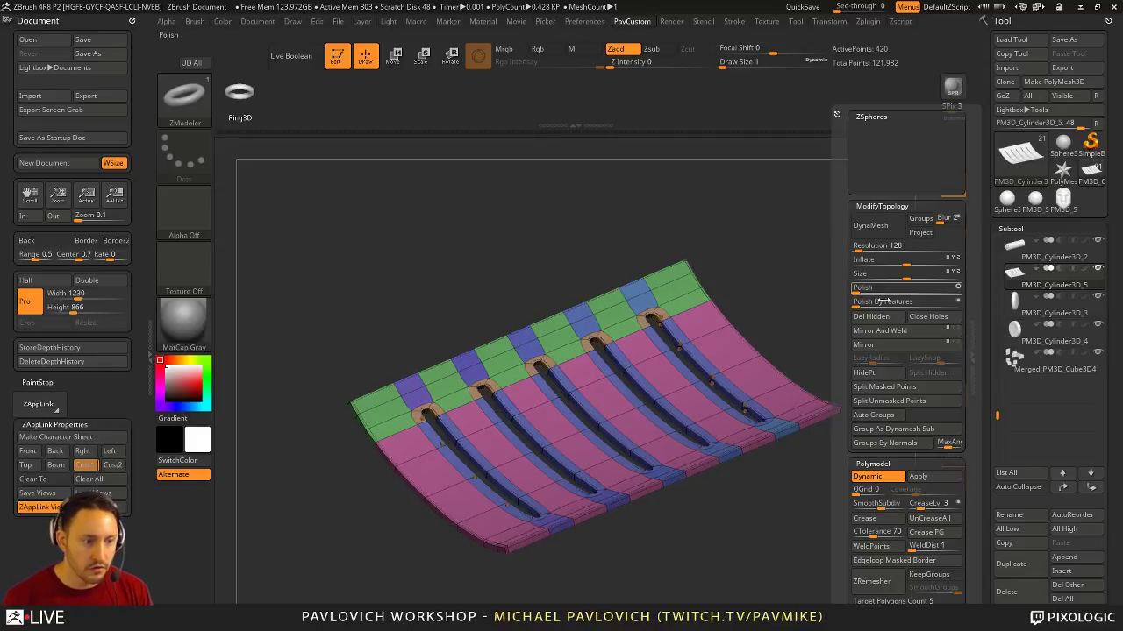
{"action": "left_click", "coordinate": [887, 336]}
{"action": "left_click", "coordinate": [959, 397]}
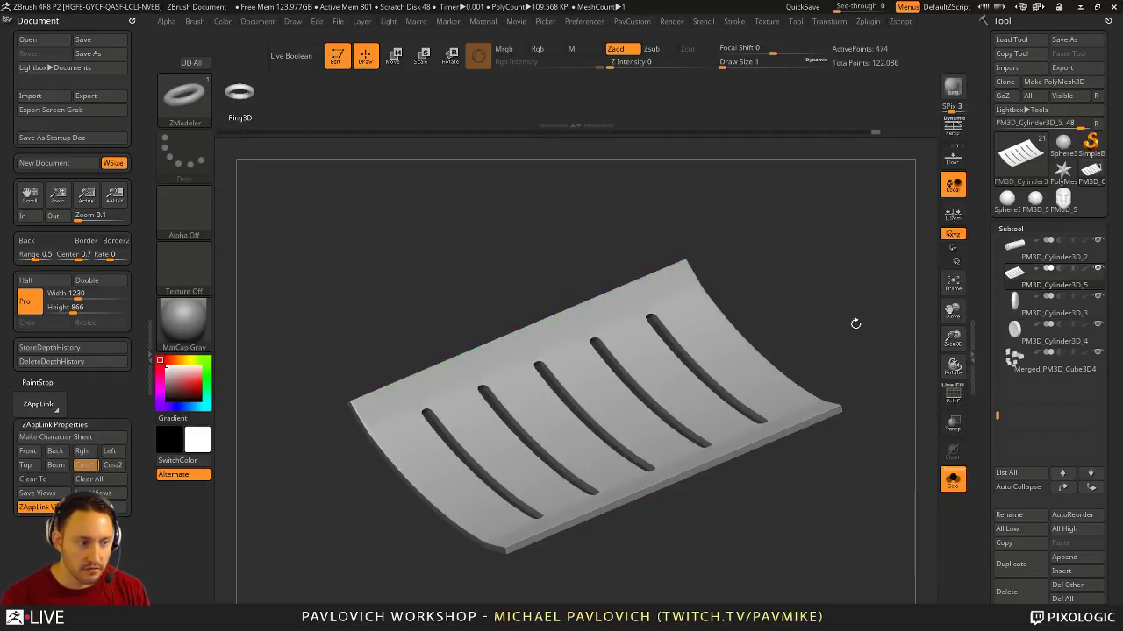
Inspect the tray in the full assembly with the battery cylinder hidden and shown again, leaving the battery cylinder selected
{"action": "left_click_drag", "start_coordinate": [873, 326], "coordinate": [723, 321], "text": "alt"}
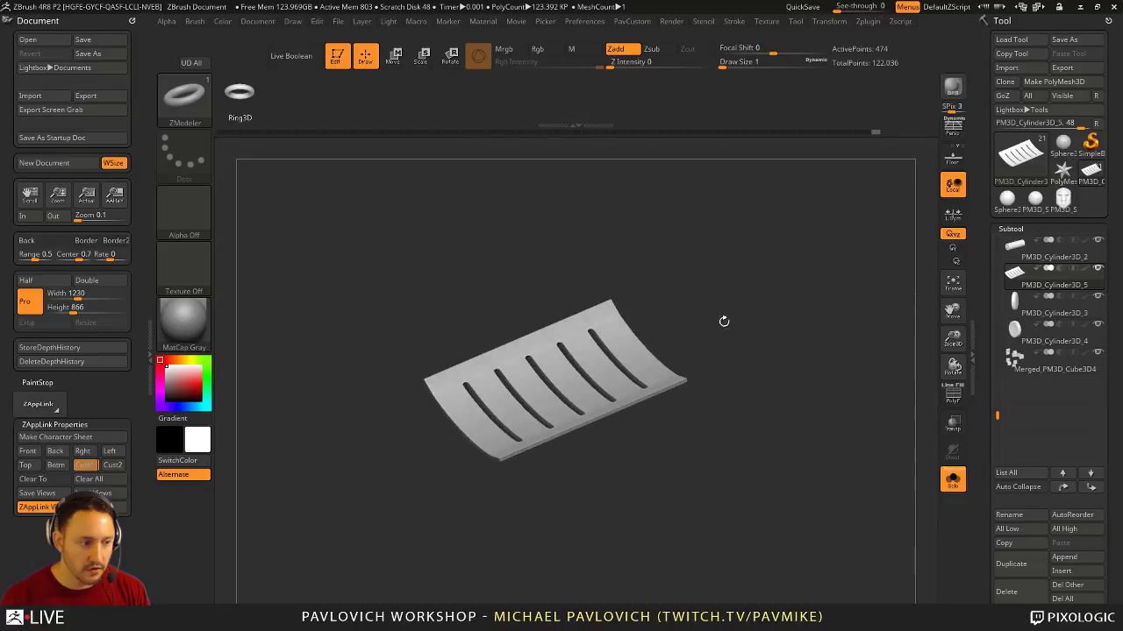
{"action": "left_click", "coordinate": [950, 478]}
{"action": "mouse_move", "coordinate": [884, 313]}
{"action": "left_mouse_down"}
{"action": "mouse_move", "coordinate": [822, 293]}
{"action": "mouse_move", "coordinate": [847, 271]}
{"action": "mouse_move", "coordinate": [882, 323]}
{"action": "mouse_move", "coordinate": [870, 283]}
{"action": "mouse_move", "coordinate": [887, 316]}
{"action": "mouse_move", "coordinate": [904, 320]}
{"action": "left_mouse_up"}
{"action": "left_click", "coordinate": [694, 311], "text": "alt"}
{"action": "left_click", "coordinate": [1098, 239]}
{"action": "left_click", "coordinate": [1052, 285]}
{"action": "left_click", "coordinate": [1062, 260]}
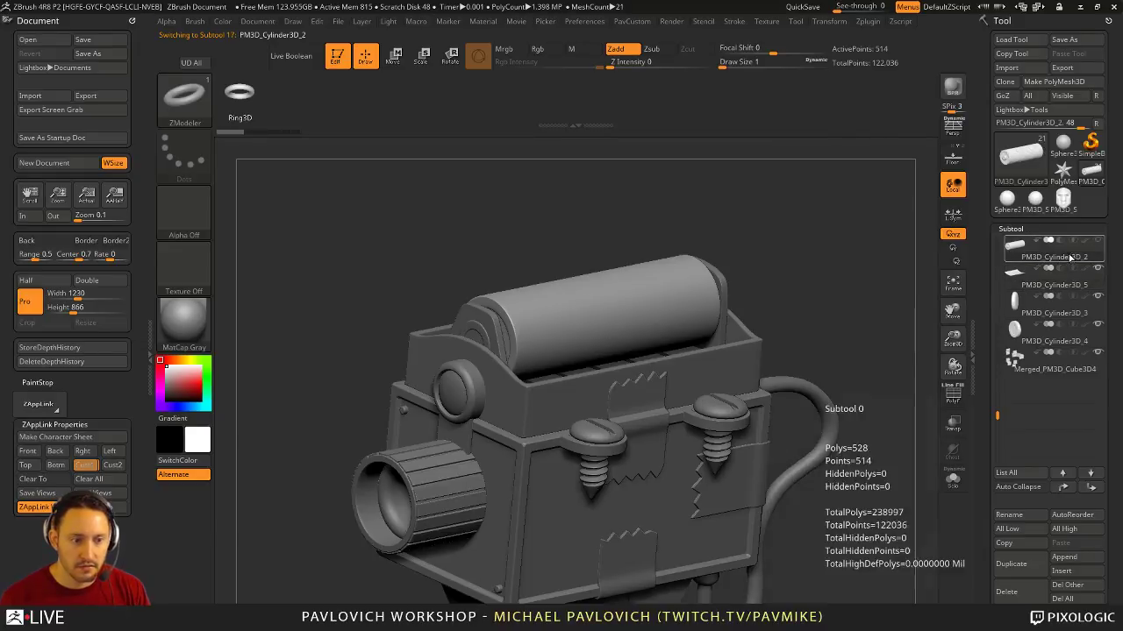
{"action": "mouse_move", "coordinate": [918, 267]}
{"action": "left_mouse_down"}
{"action": "mouse_move", "coordinate": [927, 268]}
{"action": "mouse_move", "coordinate": [850, 291]}
{"action": "mouse_move", "coordinate": [834, 328]}
{"action": "left_mouse_up"}
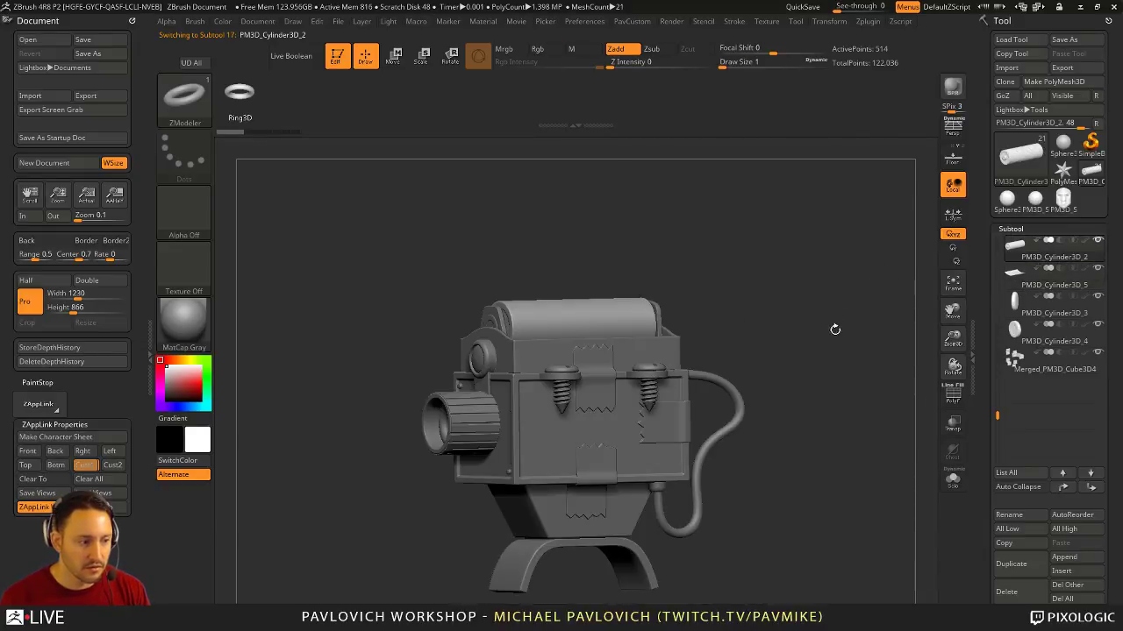
Switch to the Standard brush and save the tool over the existing LazerCannon file in the folder above Reference
{"action": "key", "text": "b"}
{"action": "key", "text": "s"}
{"action": "key", "text": "t"}
{"action": "mouse_move", "coordinate": [853, 268]}
{"action": "left_mouse_down"}
{"action": "mouse_move", "coordinate": [850, 325]}
{"action": "mouse_move", "coordinate": [868, 329]}
{"action": "mouse_move", "coordinate": [875, 312]}
{"action": "mouse_move", "coordinate": [876, 328]}
{"action": "left_mouse_up"}
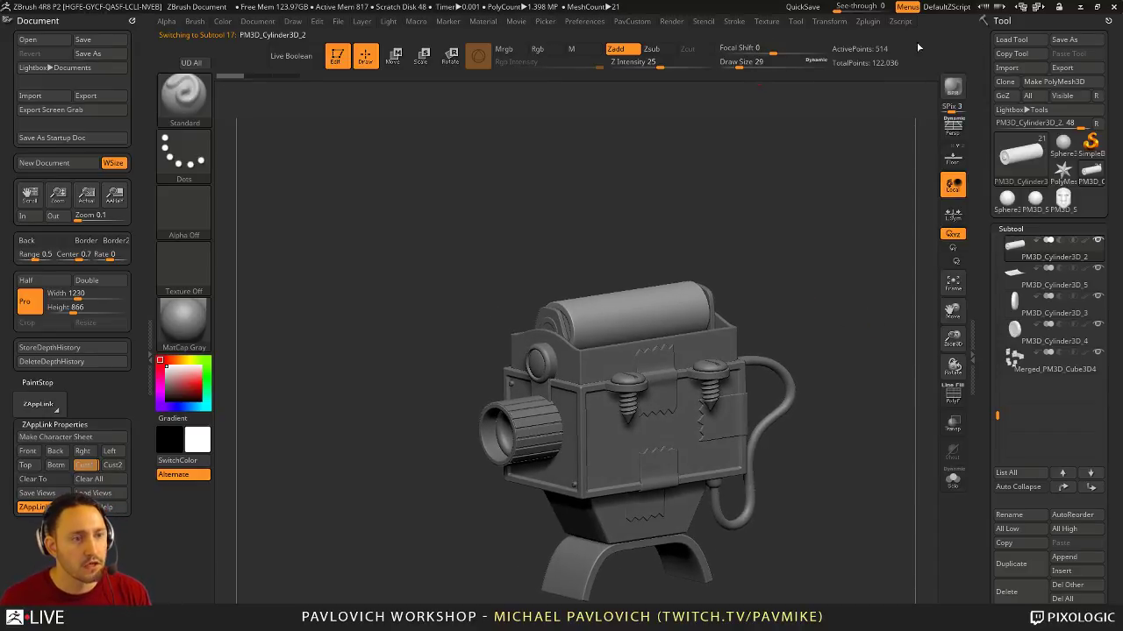
{"action": "left_click", "coordinate": [1061, 40]}
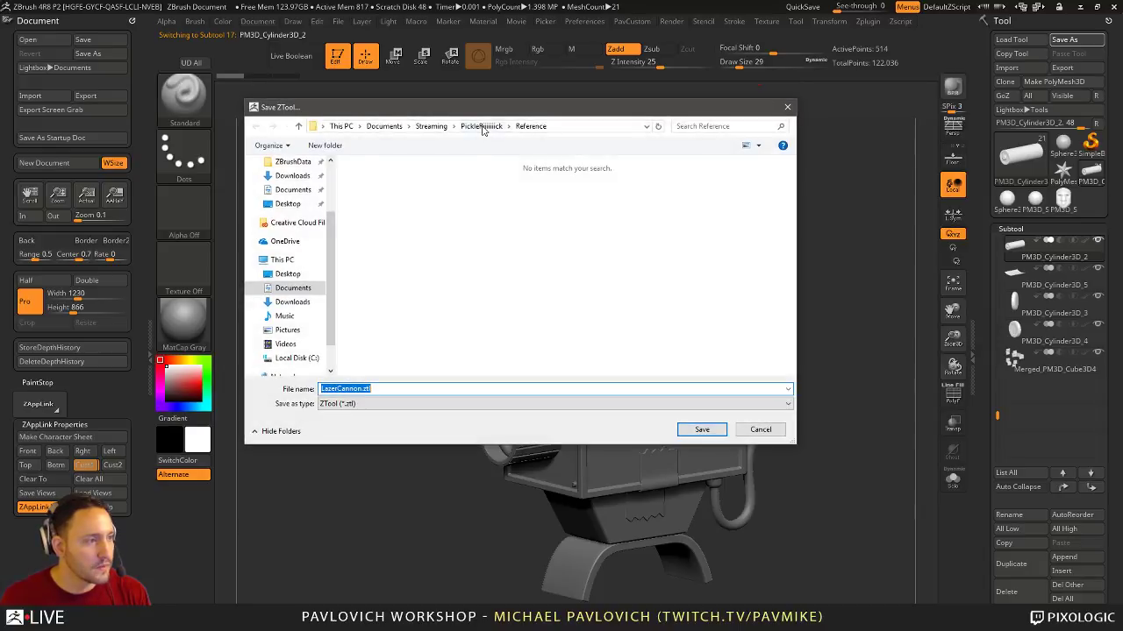
{"action": "left_click", "coordinate": [483, 128]}
{"action": "double_click", "coordinate": [406, 179]}
{"action": "left_click", "coordinate": [597, 345]}
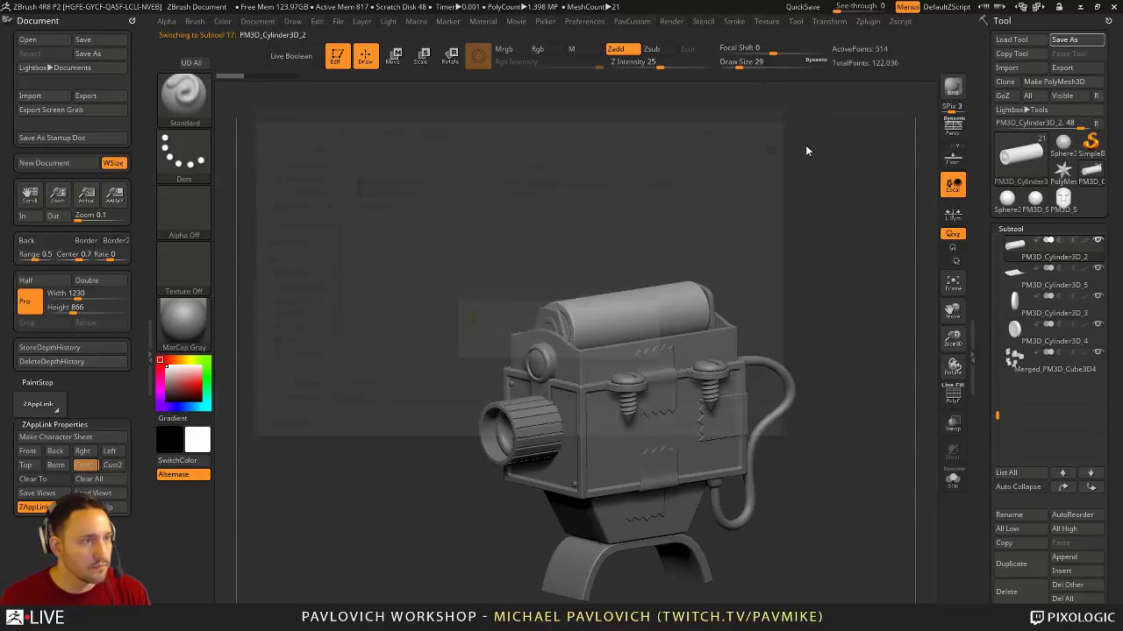
Select the smooth inner LazerCannon barrel inside the ribbed ring and duplicate its subtool
{"action": "left_click_drag", "start_coordinate": [773, 205], "coordinate": [805, 186]}
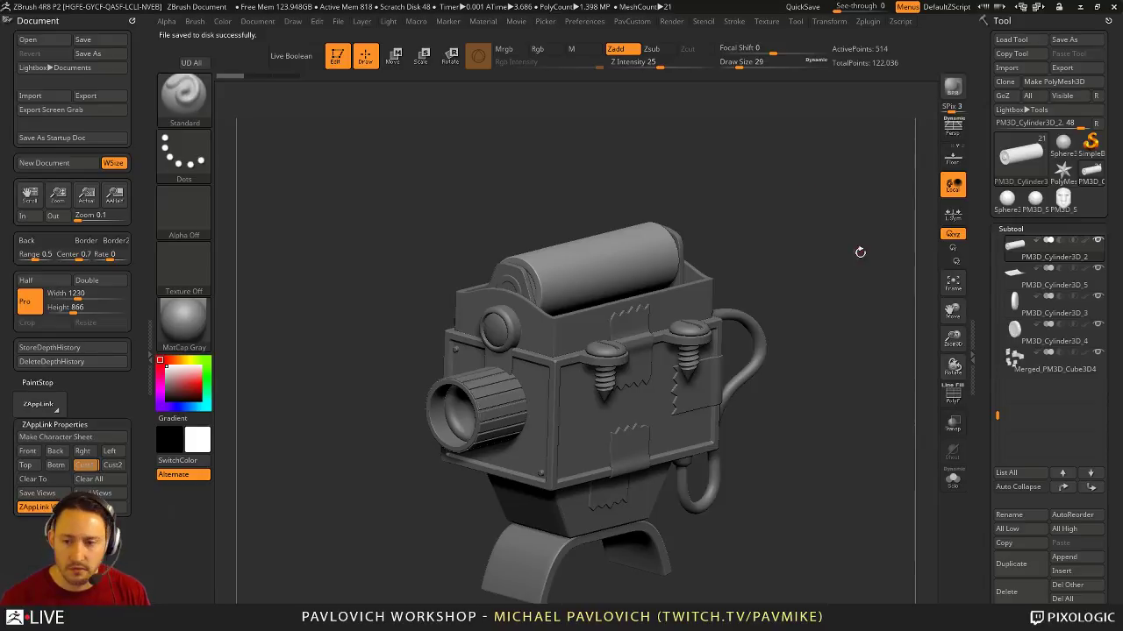
{"action": "left_click_drag", "start_coordinate": [860, 252], "coordinate": [892, 231]}
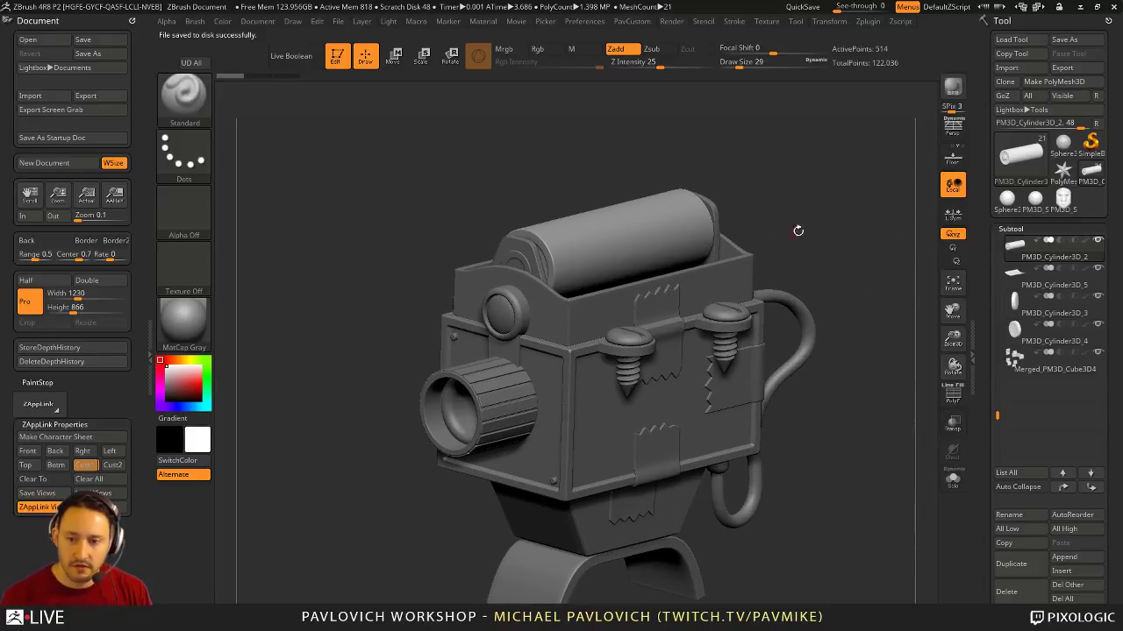
{"action": "left_click_drag", "start_coordinate": [798, 231], "coordinate": [824, 285], "text": "alt"}
{"action": "key", "text": "s"}
{"action": "left_click", "coordinate": [498, 438], "text": "alt"}
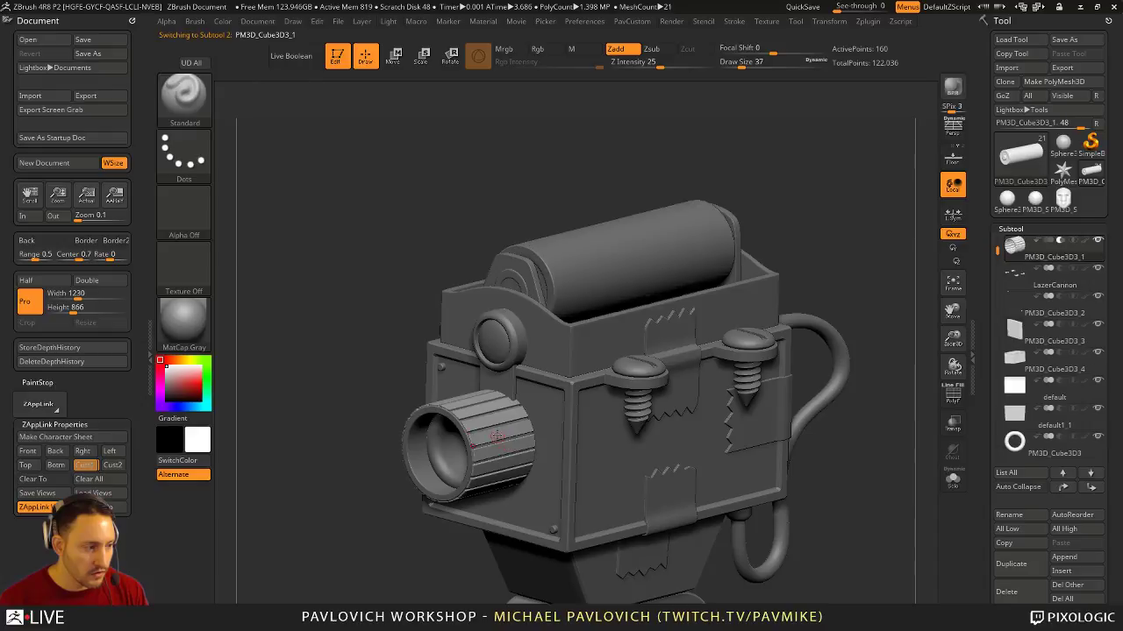
{"action": "left_click", "coordinate": [464, 438], "text": "alt"}
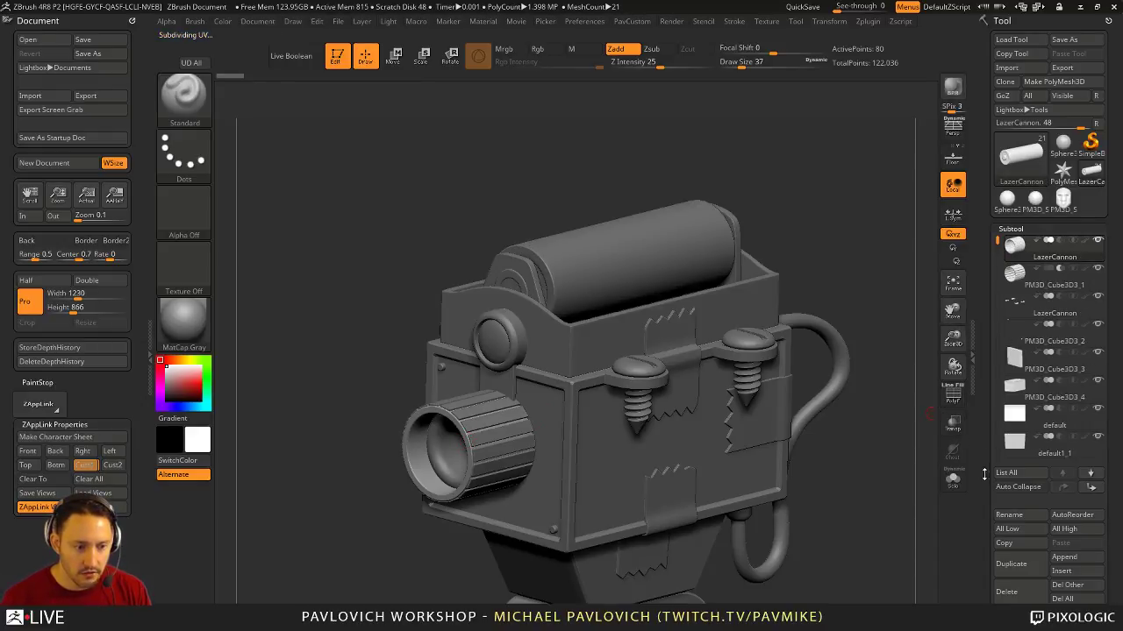
{"action": "scroll", "coordinate": [1013, 478], "scroll_direction": "down", "scroll_amount": 3}
{"action": "left_click", "coordinate": [1011, 489]}
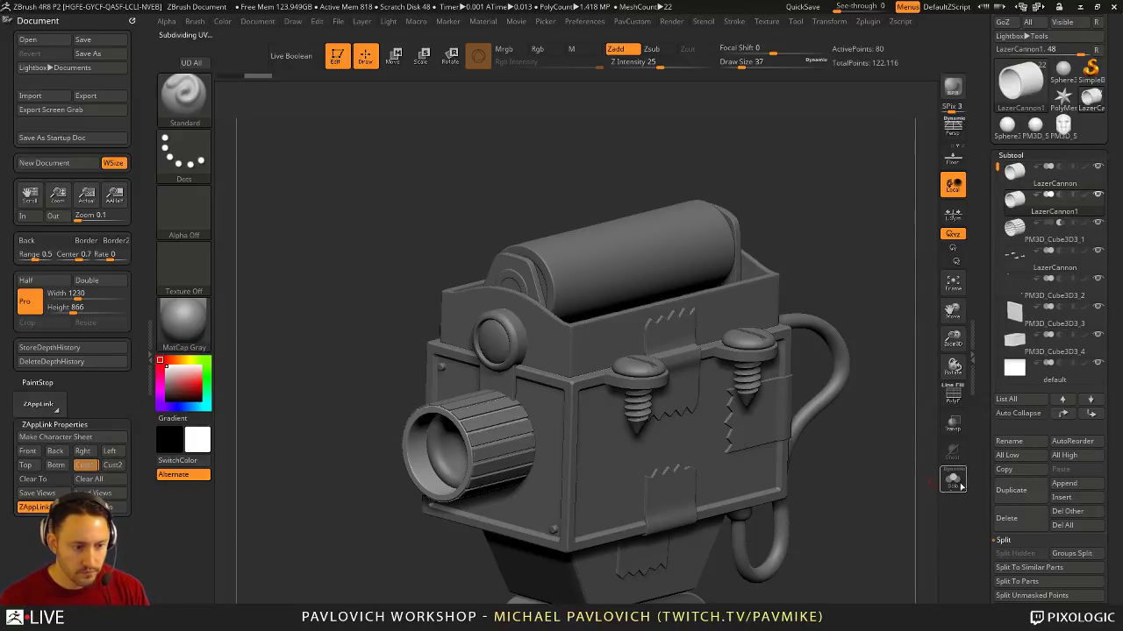
Isolate the duplicated barrel in a side view with the polyframe shown and dynamic subdivision off
{"action": "left_click", "coordinate": [954, 396]}
{"action": "left_click", "coordinate": [952, 479]}
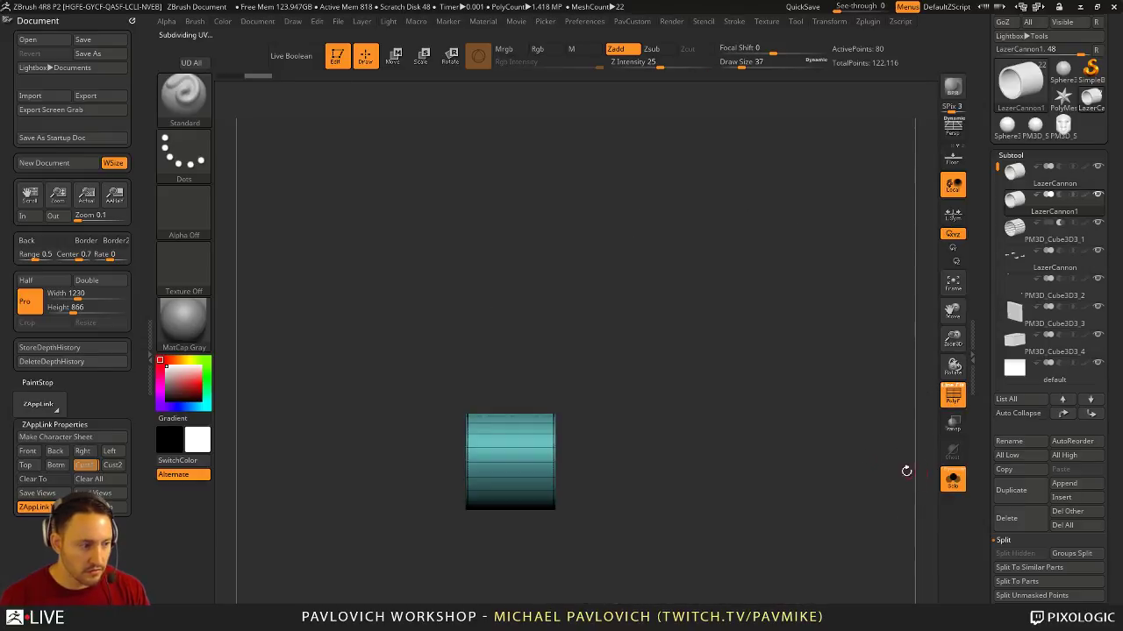
{"action": "mouse_move", "coordinate": [676, 365]}
{"action": "left_mouse_down"}
{"action": "mouse_move", "coordinate": [735, 356]}
{"action": "mouse_move", "coordinate": [718, 367]}
{"action": "mouse_move", "coordinate": [771, 376]}
{"action": "mouse_move", "coordinate": [714, 381]}
{"action": "mouse_move", "coordinate": [730, 378]}
{"action": "left_mouse_up"}
{"action": "key", "text": "shift+d"}
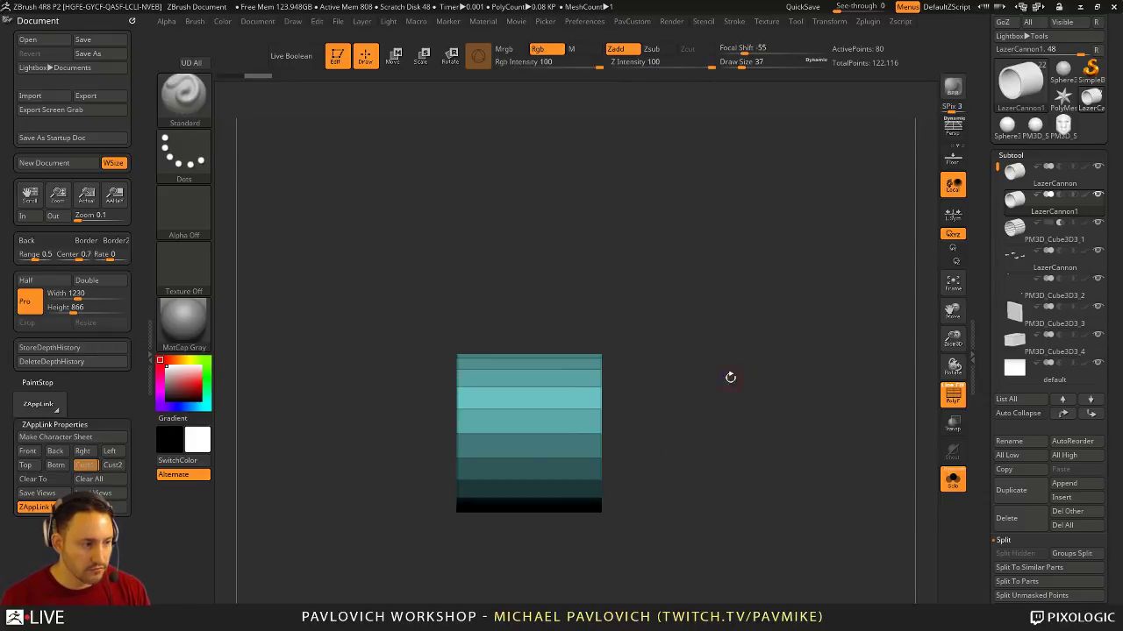
Keep only the flat end ring of the duplicated barrel using SelectRect and delete the hidden polygons
{"action": "left_click", "coordinate": [202, 104], "text": "ctrl+shift"}
{"action": "left_click", "coordinate": [237, 107], "text": "ctrl+shift"}
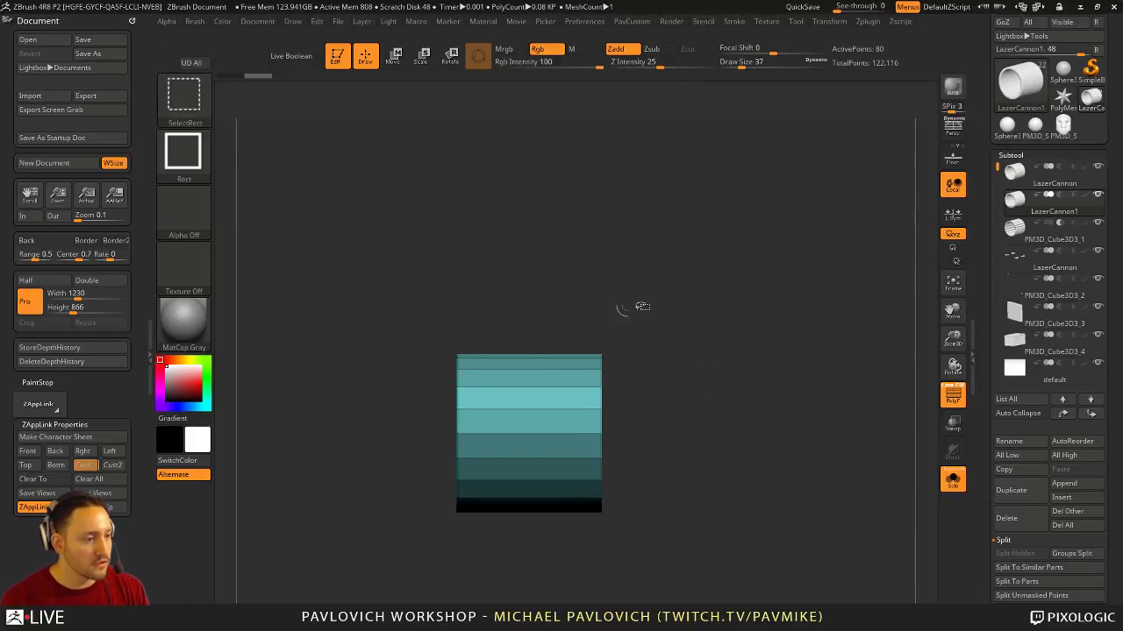
{"action": "mouse_move", "coordinate": [675, 251]}
{"action": "left_mouse_down", "text": "ctrl+shift"}
{"action": "mouse_move", "coordinate": [608, 609]}
{"action": "mouse_move", "coordinate": [597, 612]}
{"action": "left_mouse_up", "text": "ctrl+shift"}
{"action": "left_click_drag", "start_coordinate": [741, 425], "coordinate": [779, 381]}
{"action": "key", "text": "space"}
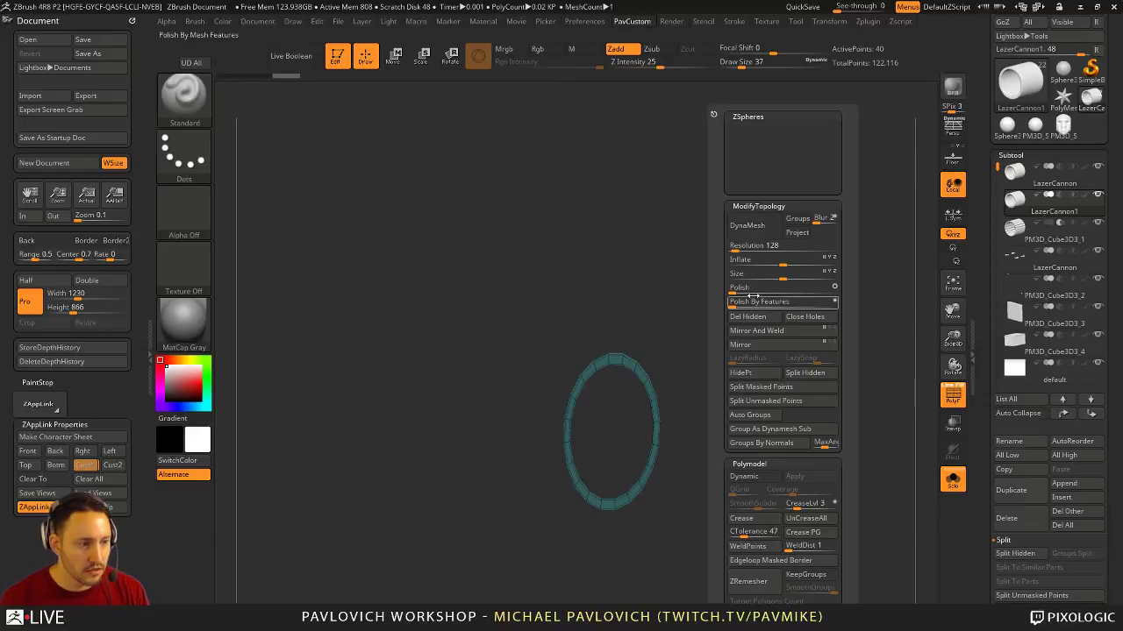
{"action": "left_click", "coordinate": [752, 303]}
Close the ring's inner hole into a solid disc with ZModeler's Close edge action and give it a single polygroup
{"action": "left_click_drag", "start_coordinate": [671, 318], "coordinate": [704, 317]}
{"action": "key", "text": "b"}
{"action": "key", "text": "z"}
{"action": "key", "text": "m"}
{"action": "key", "text": "space"}
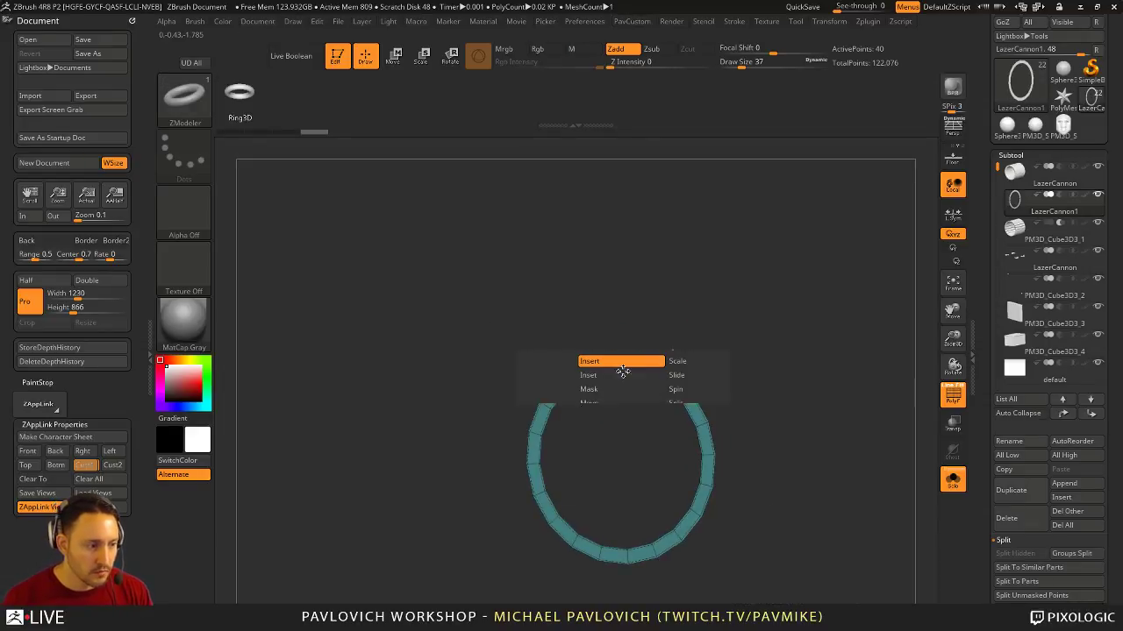
{"action": "left_click", "coordinate": [527, 396]}
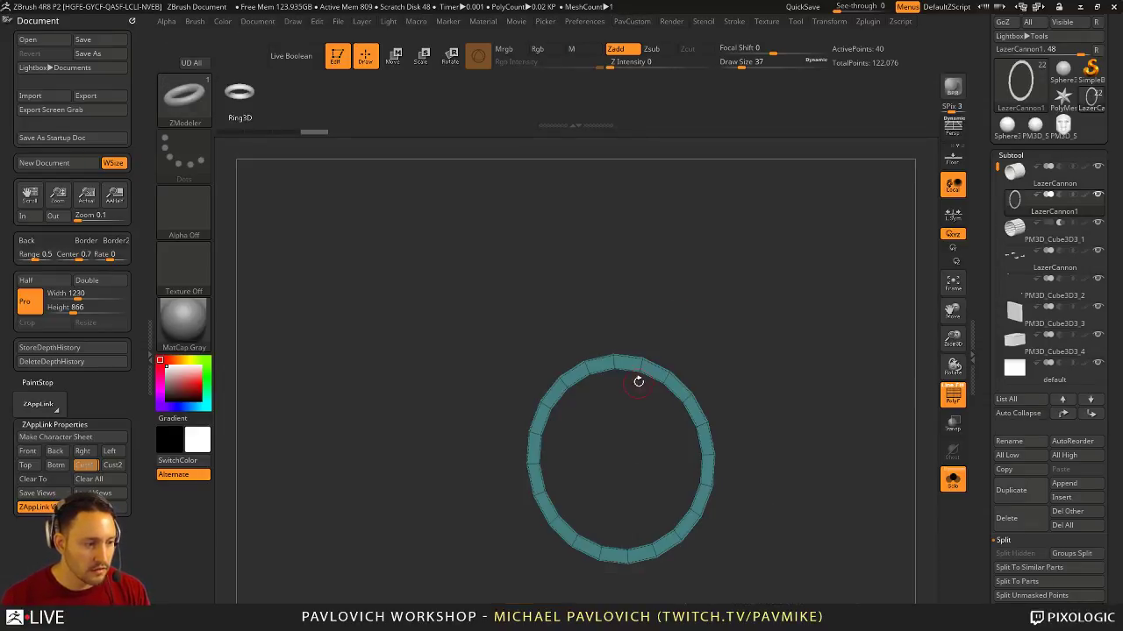
{"action": "left_click", "coordinate": [648, 377]}
{"action": "key", "text": "ctrl+w"}
Fill the ring's hole with triangles meeting at a centre point and delete the disc's inner edge loop
{"action": "key", "text": "space"}
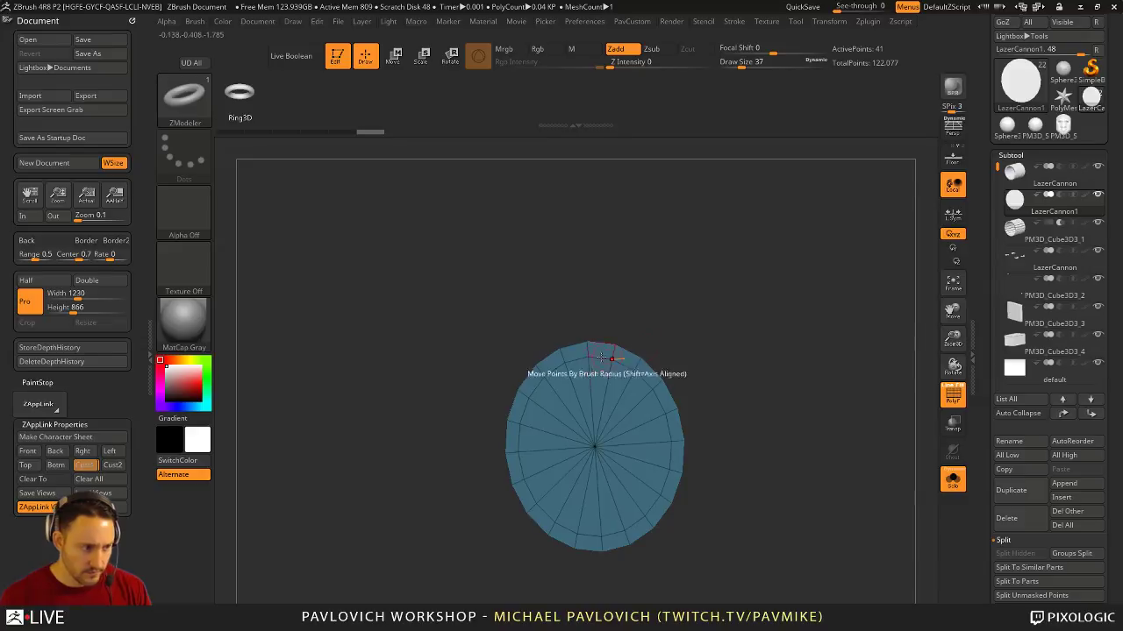
{"action": "key", "text": "space"}
{"action": "left_click", "coordinate": [574, 361]}
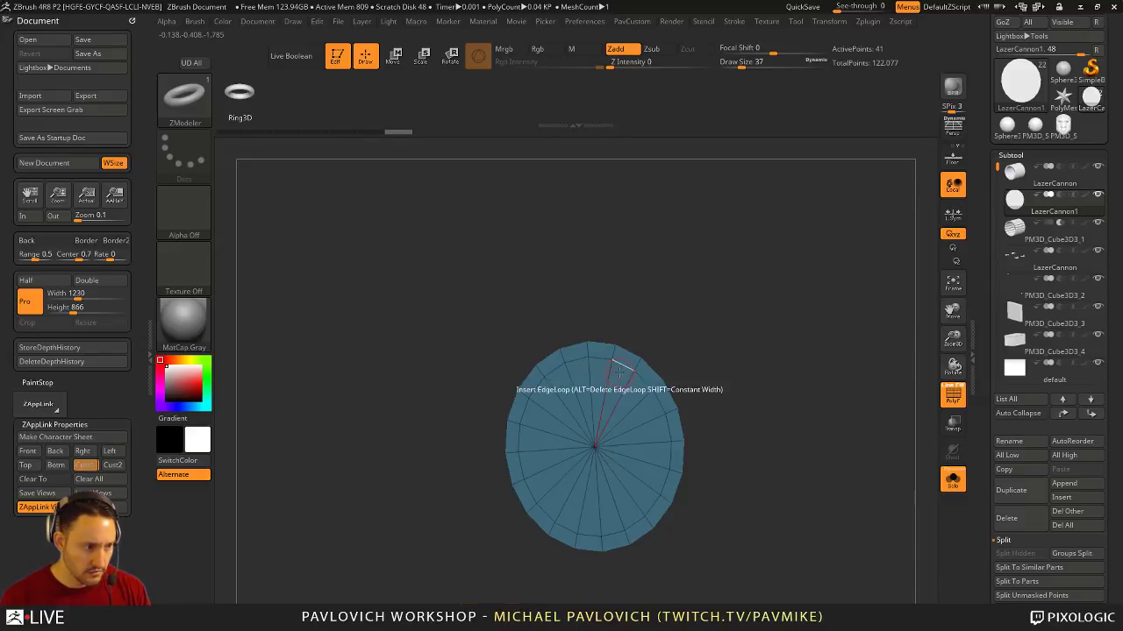
{"action": "left_click_drag", "start_coordinate": [717, 329], "coordinate": [783, 339]}
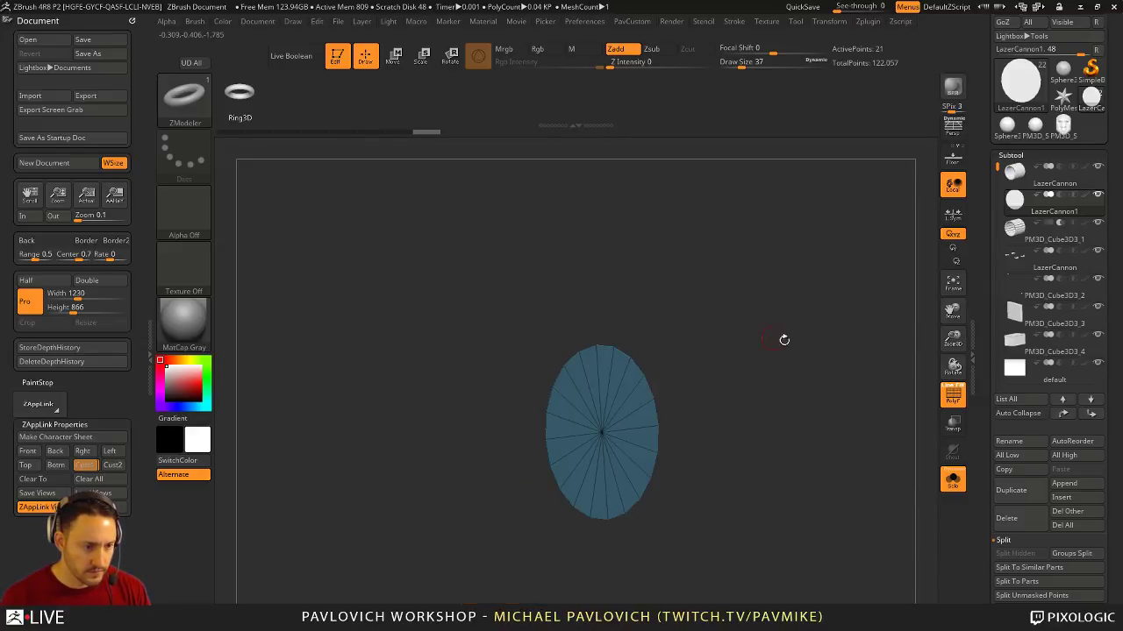
Give the isolated disc thickness with ZModeler's QMesh polygon action targeting Polygroup All
{"action": "left_click", "coordinate": [956, 485]}
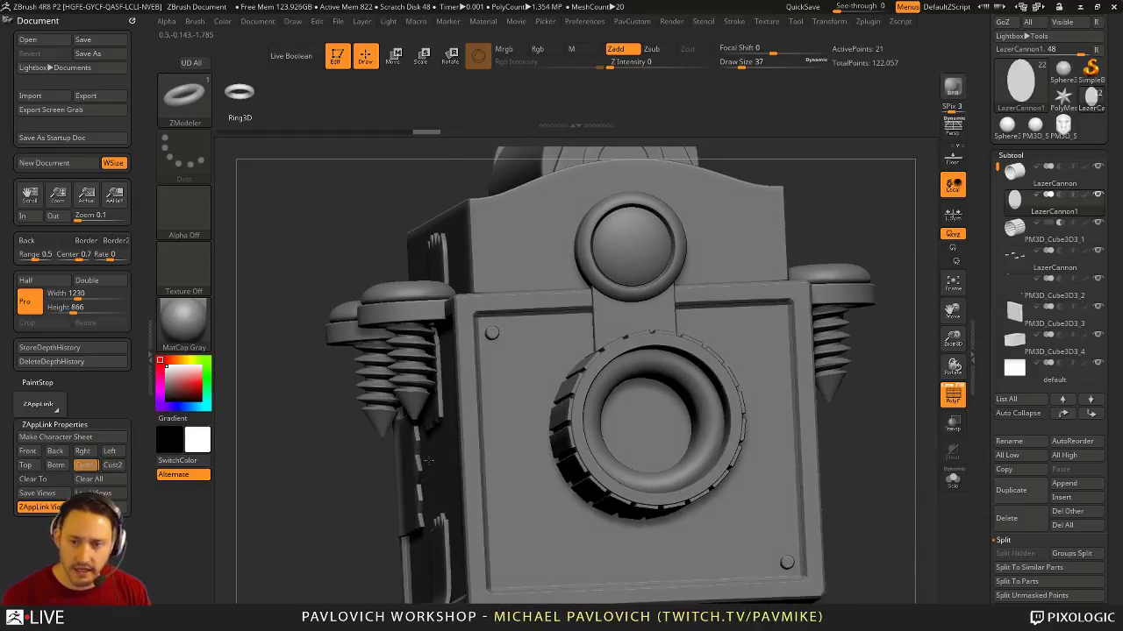
{"action": "left_click", "coordinate": [954, 483]}
{"action": "key", "text": "space"}
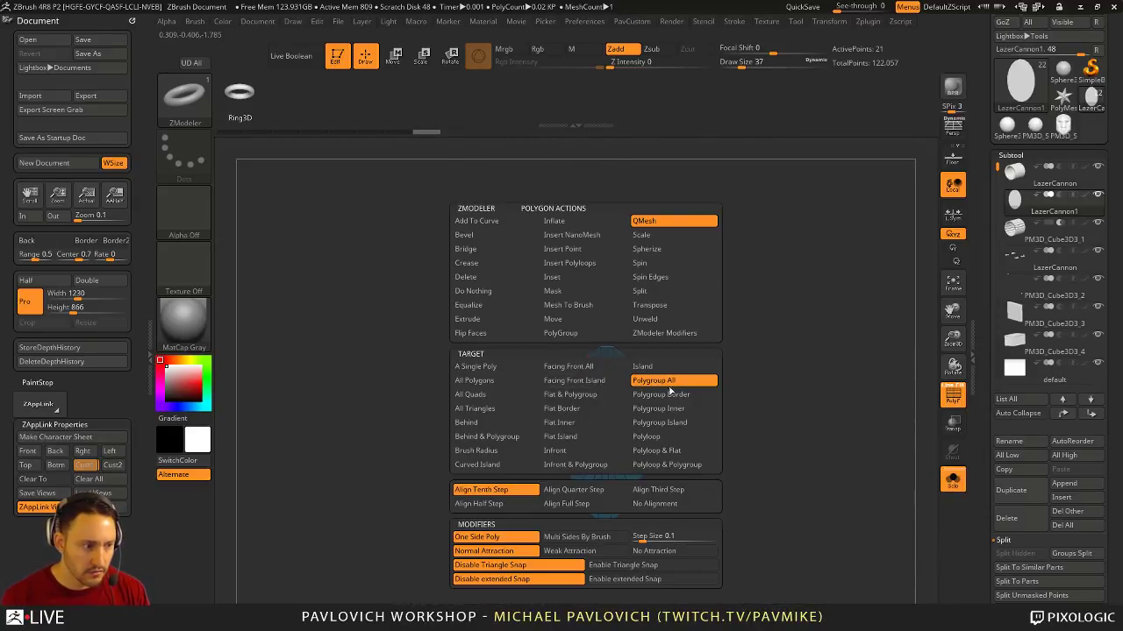
{"action": "left_click", "coordinate": [671, 384]}
{"action": "mouse_move", "coordinate": [590, 373]}
{"action": "right_mouse_down"}
{"action": "mouse_move", "coordinate": [575, 375]}
{"action": "mouse_move", "coordinate": [583, 395]}
{"action": "mouse_move", "coordinate": [518, 418]}
{"action": "mouse_move", "coordinate": [681, 311]}
{"action": "right_mouse_up"}
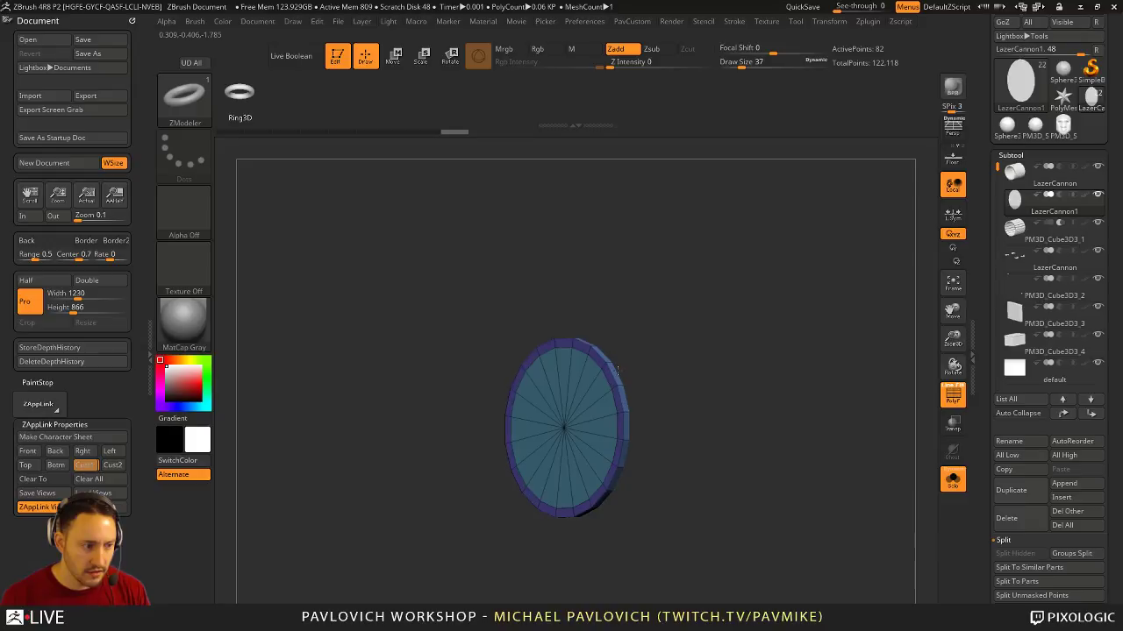
{"action": "left_click_drag", "start_coordinate": [617, 371], "coordinate": [637, 359], "text": "shift"}
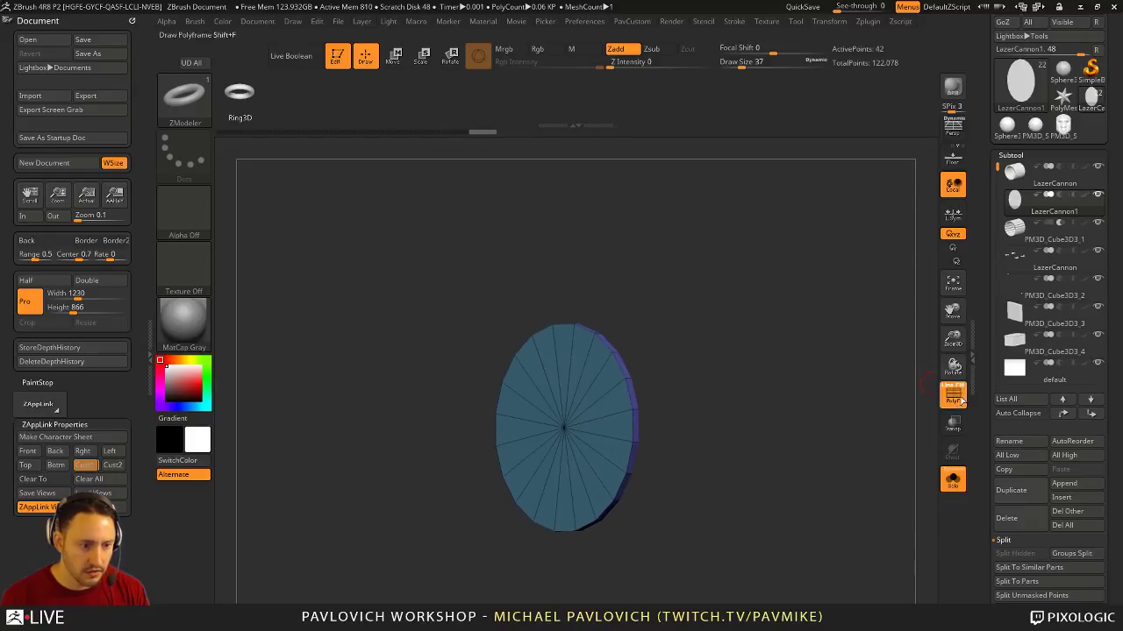
Show all subtools and shrink the disc by moving its rim inward with QMesh Polygroup All, close to the ribbed barrel's outline
{"action": "left_click", "coordinate": [954, 481]}
{"action": "right_click_drag", "start_coordinate": [363, 535], "coordinate": [614, 392]}
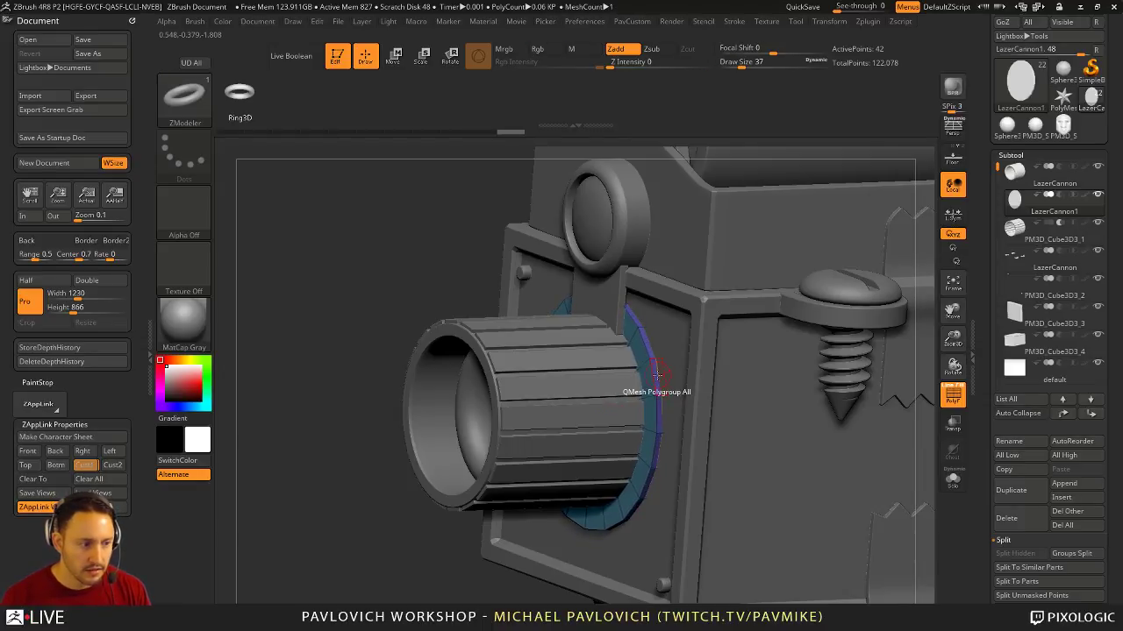
{"action": "left_click_drag", "start_coordinate": [657, 375], "coordinate": [627, 390]}
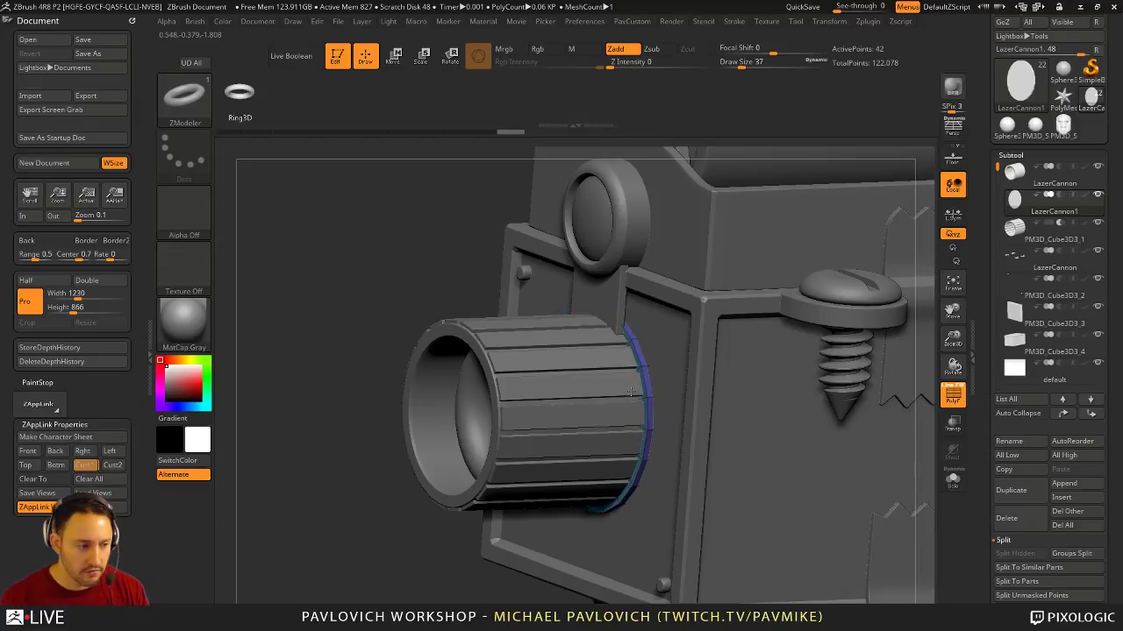
Check the SpotLight reference image of the cannon and turn on transparency to see the disc inside the barrel
{"action": "key", "text": "shift+z"}
{"action": "key", "text": "z"}
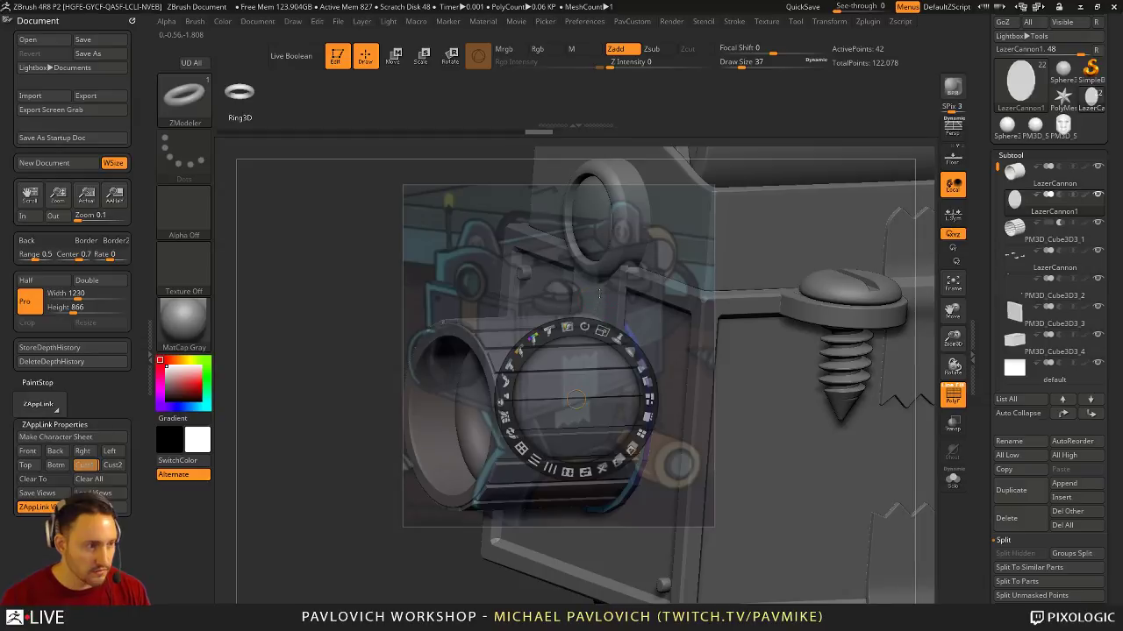
{"action": "left_click_drag", "start_coordinate": [641, 366], "coordinate": [520, 348]}
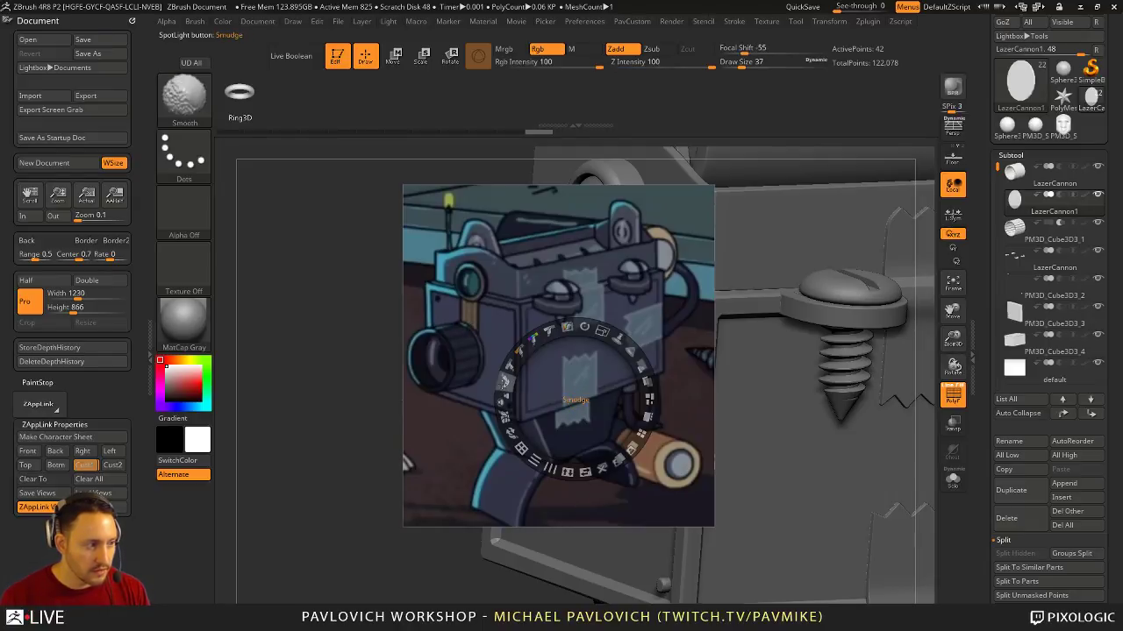
{"action": "key", "text": "shift+z"}
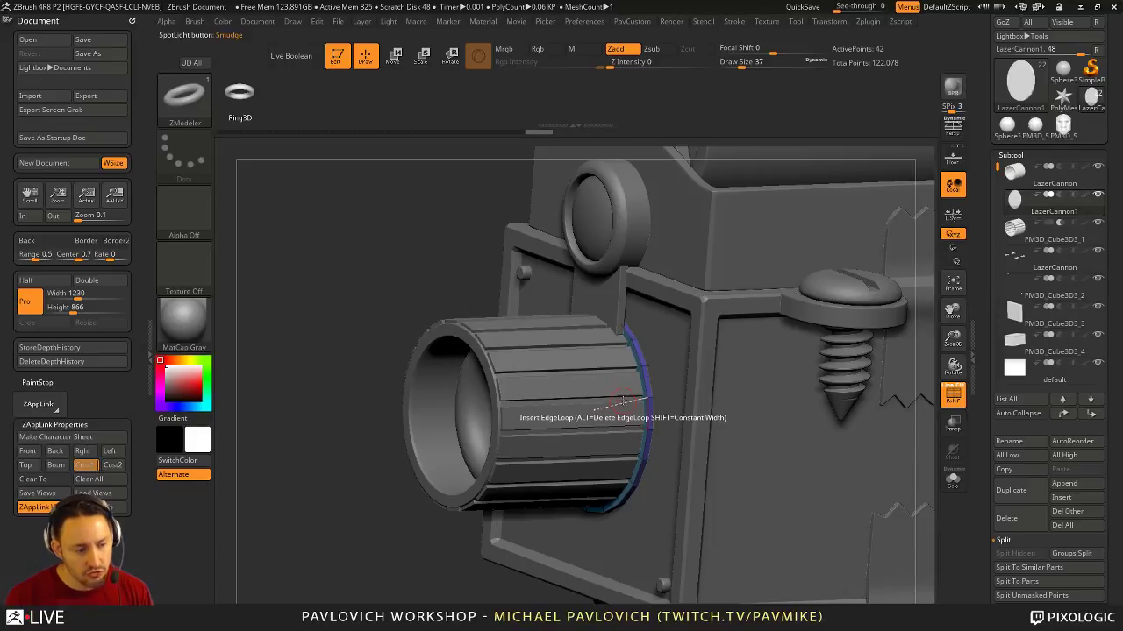
{"action": "key", "text": "shift"}
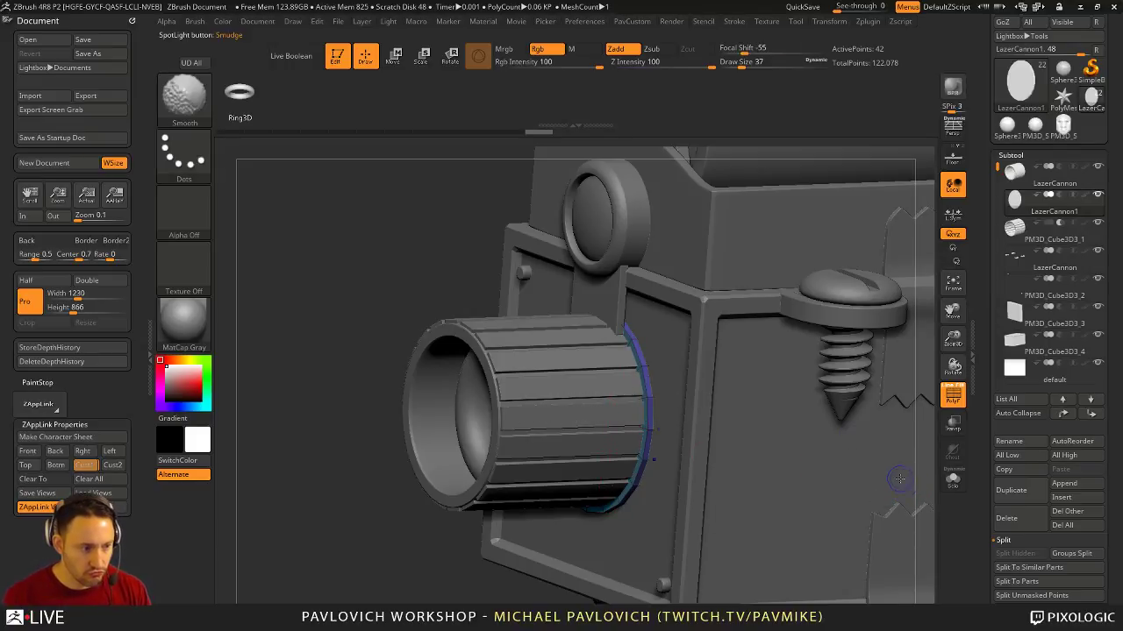
{"action": "key", "text": "ctrl"}
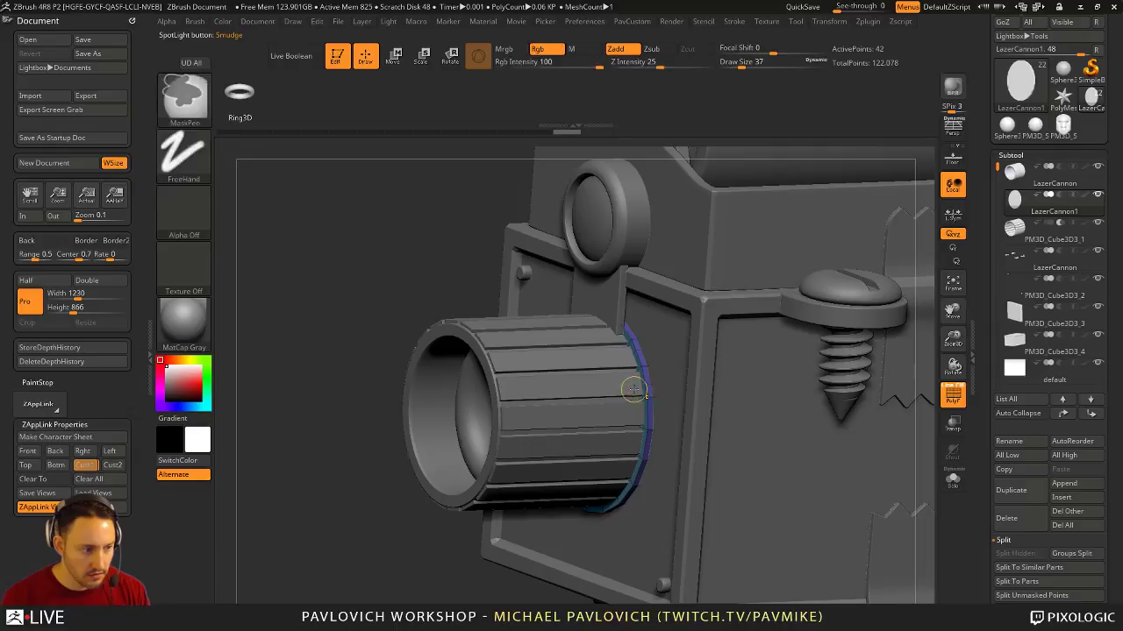
{"action": "left_click", "coordinate": [621, 395]}
{"action": "key", "text": "ctrl+z"}
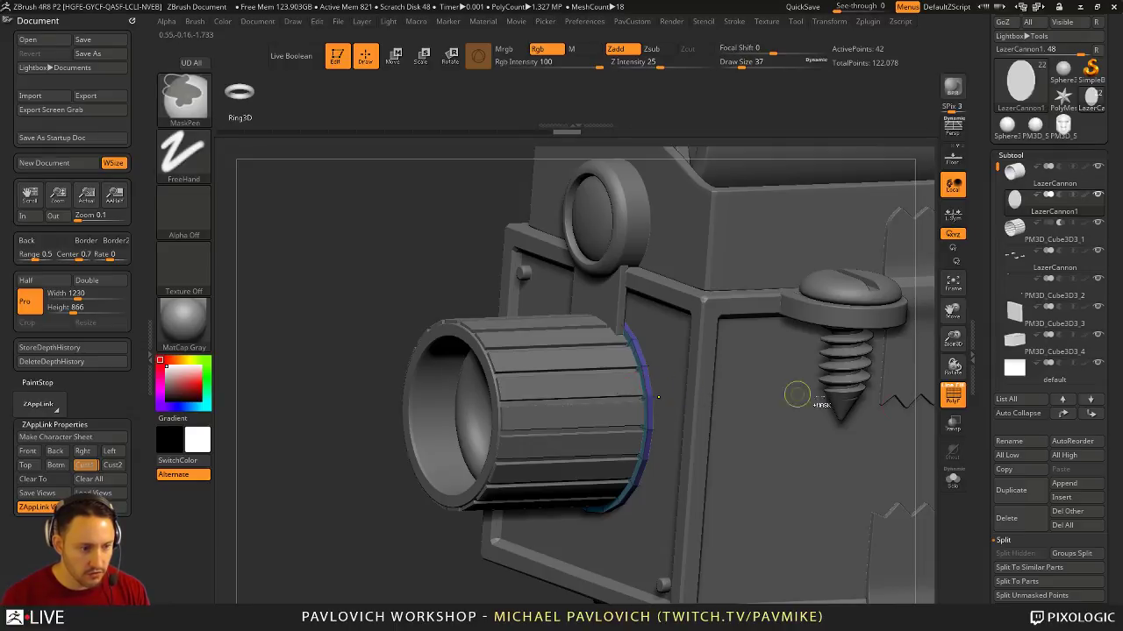
{"action": "left_click", "coordinate": [954, 424]}
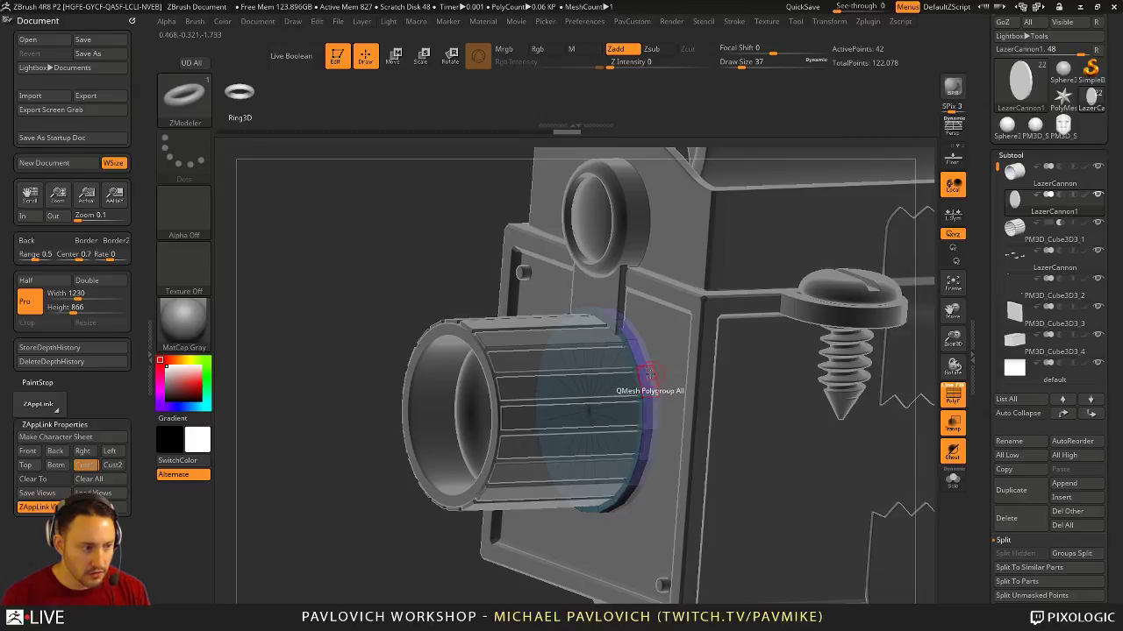
Try a Bevel on the disc's complete rim edge loop and a Multiple EdgeLoops insert, and undo both
{"action": "key", "text": "space"}
{"action": "left_click", "coordinate": [563, 377]}
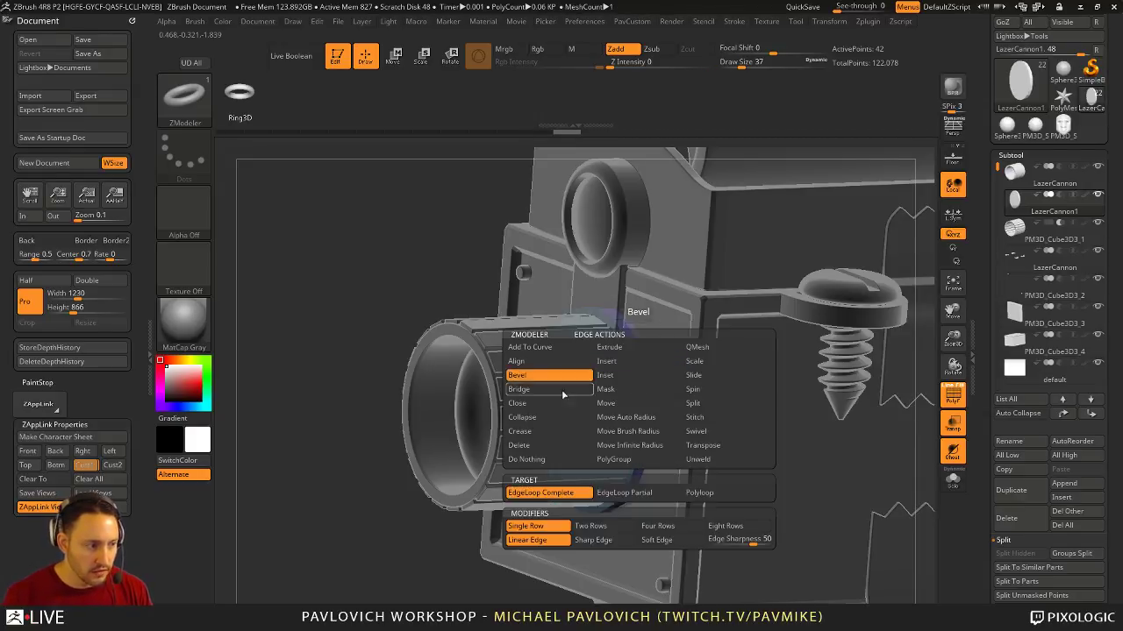
{"action": "key", "text": "space"}
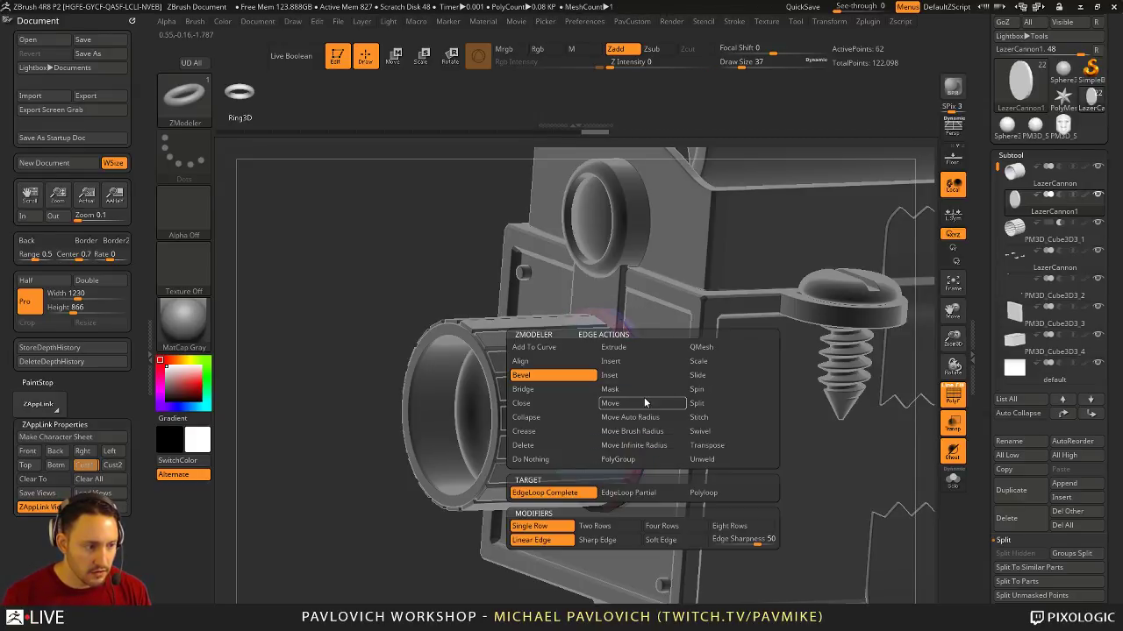
{"action": "left_click", "coordinate": [618, 361]}
{"action": "left_click", "coordinate": [585, 492]}
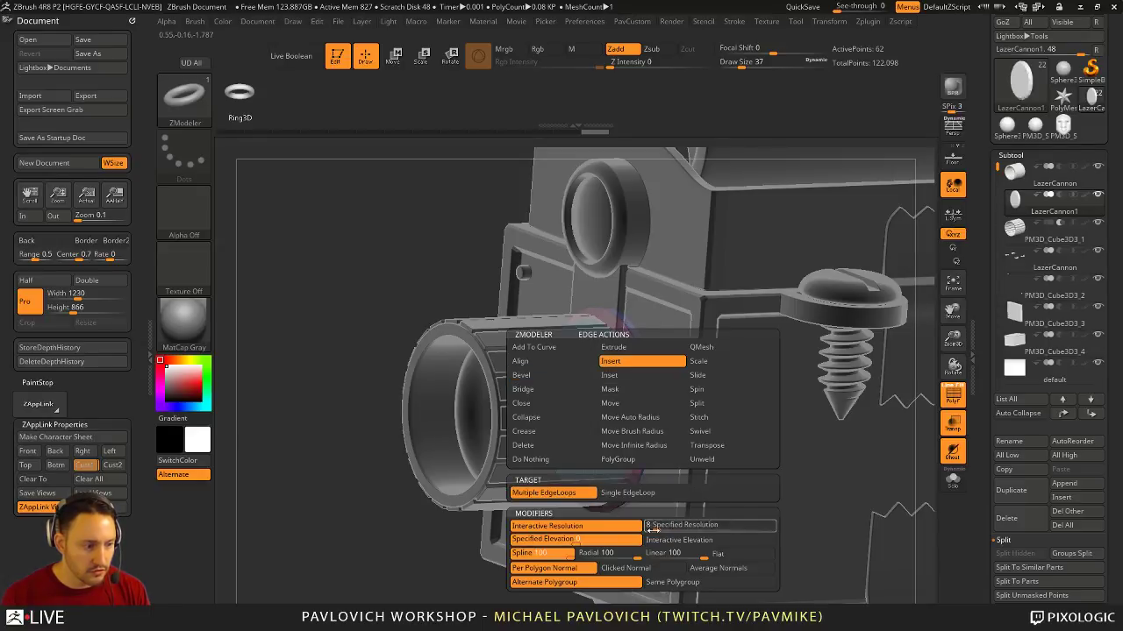
{"action": "left_click_drag", "start_coordinate": [637, 372], "coordinate": [711, 347]}
{"action": "key", "text": "ctrl+z"}
{"action": "key", "text": "ctrl+z"}
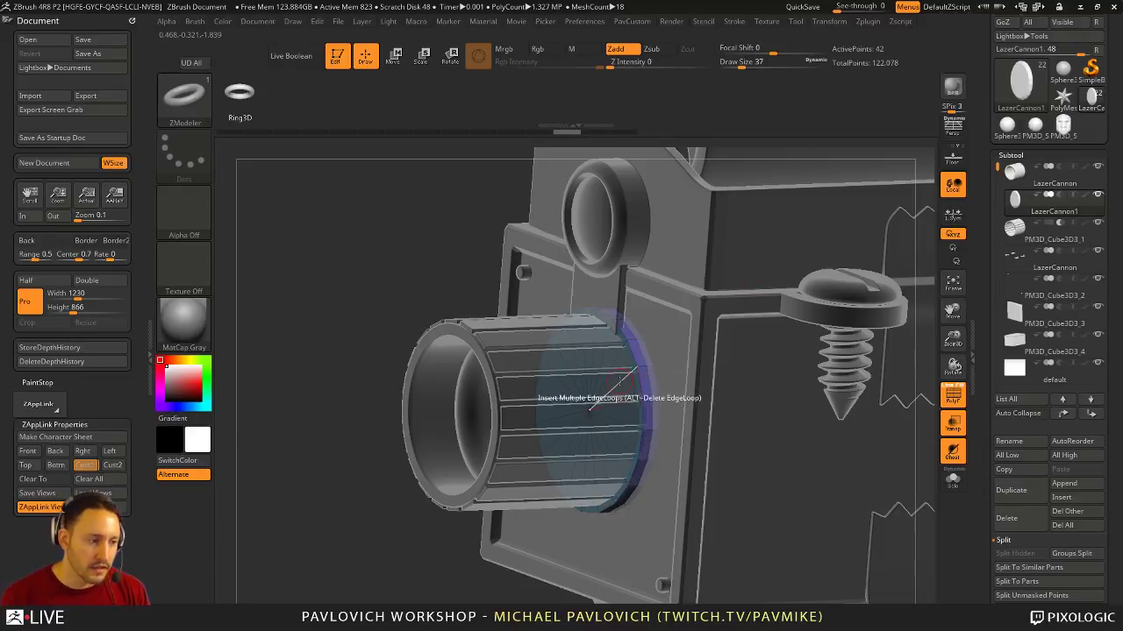
Insert single edge loops around the disc's rim and near the outer edge of its front and back faces
{"action": "key", "text": "space"}
{"action": "left_click", "coordinate": [605, 431]}
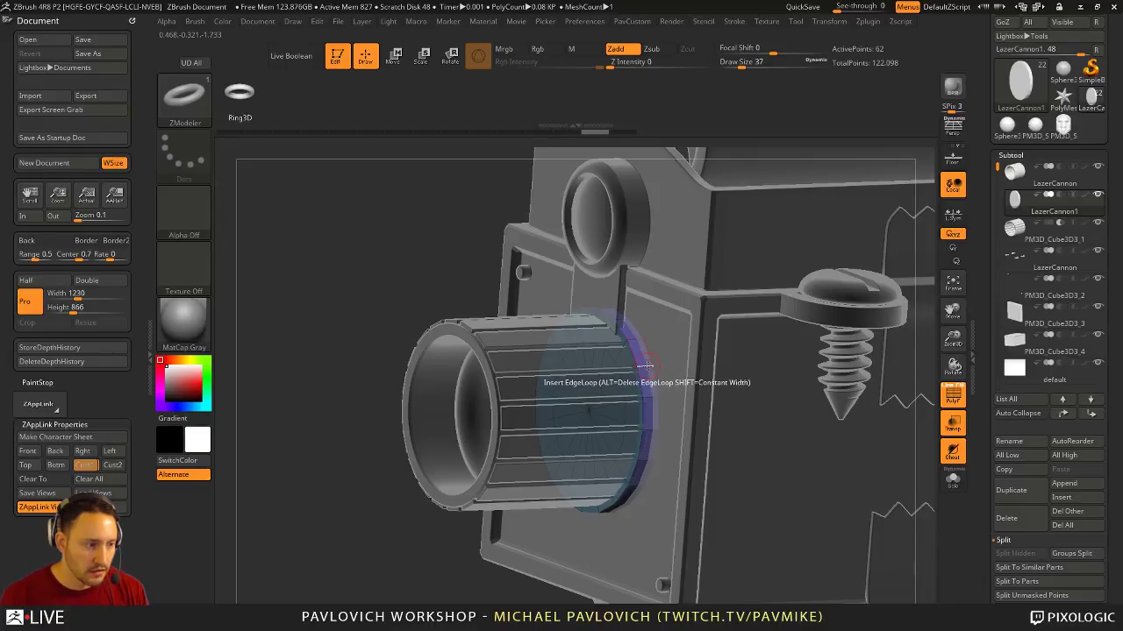
{"action": "left_click", "coordinate": [645, 367]}
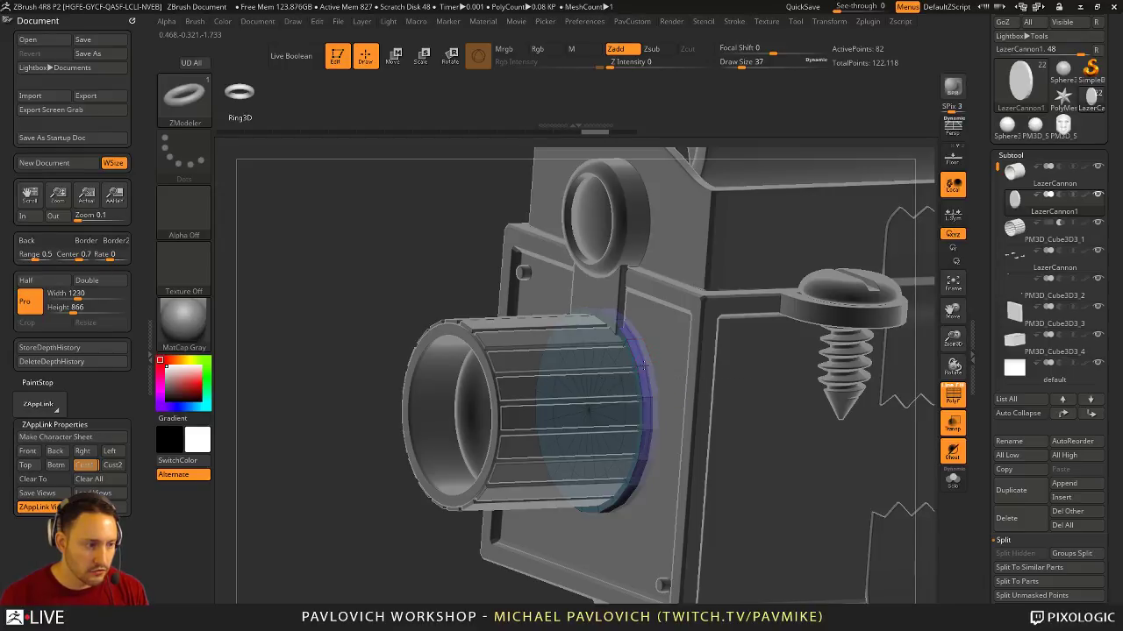
{"action": "left_click", "coordinate": [958, 484]}
{"action": "left_click_drag", "start_coordinate": [894, 474], "coordinate": [822, 456]}
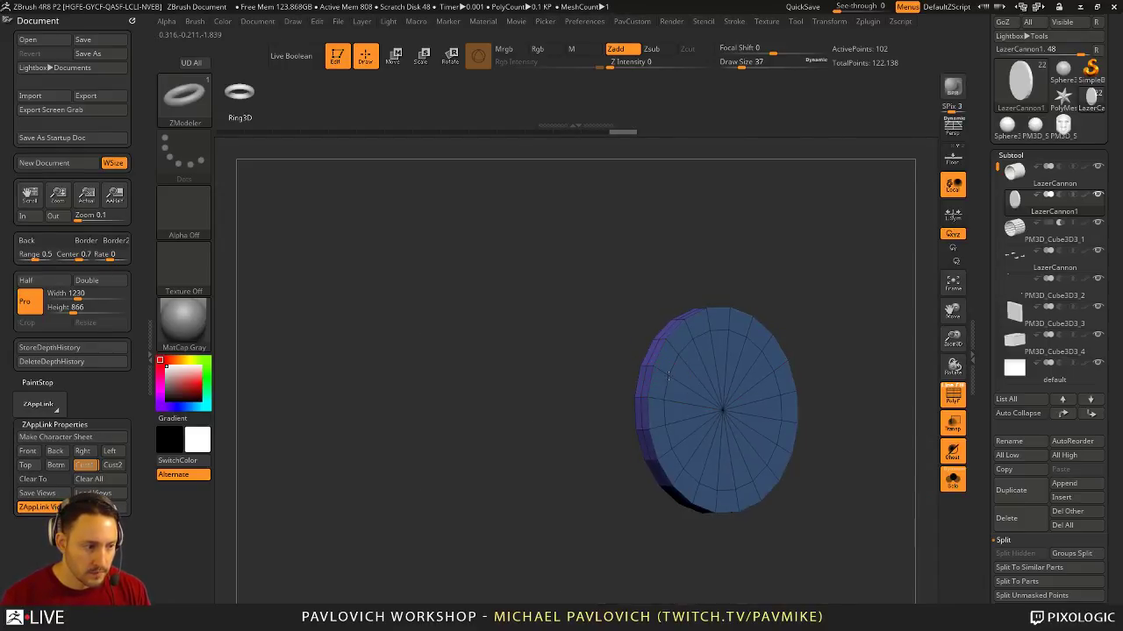
Smooth the disc with dynamic subdivision, hide the polyframe and show all subtools again
{"action": "left_click_drag", "start_coordinate": [702, 271], "coordinate": [790, 270]}
{"action": "key", "text": "d"}
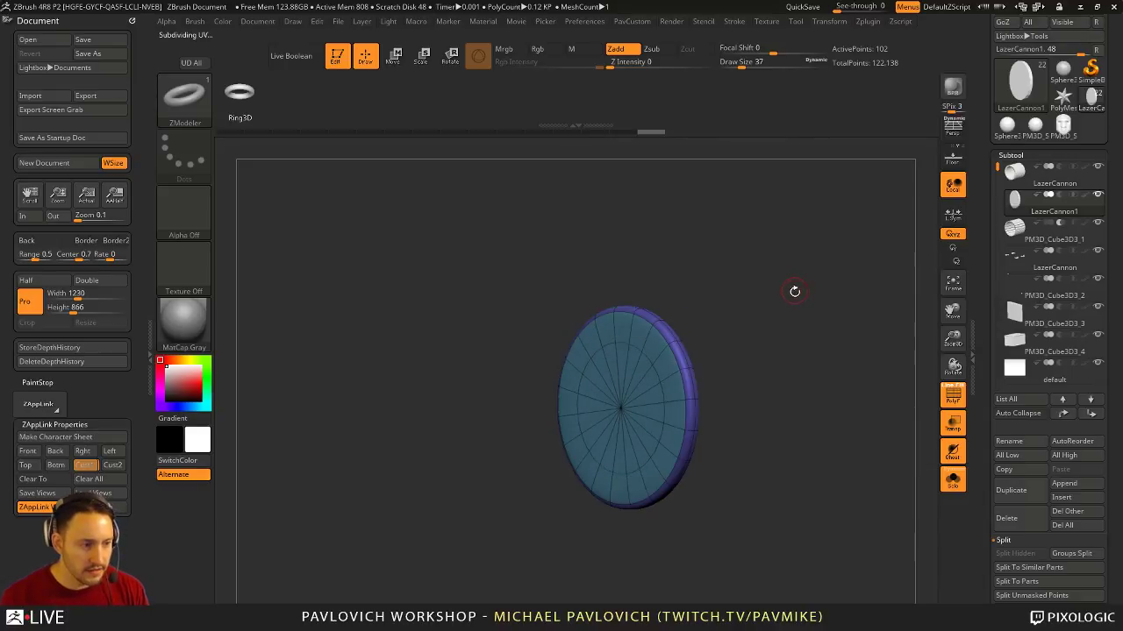
{"action": "left_click", "coordinate": [952, 402]}
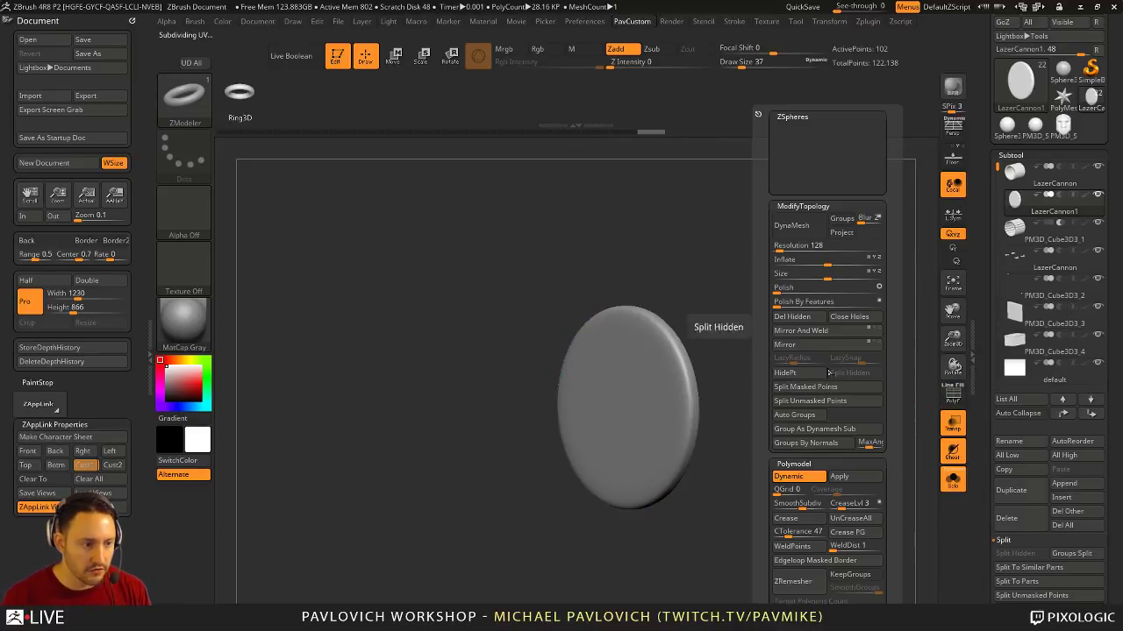
{"action": "left_click", "coordinate": [954, 481]}
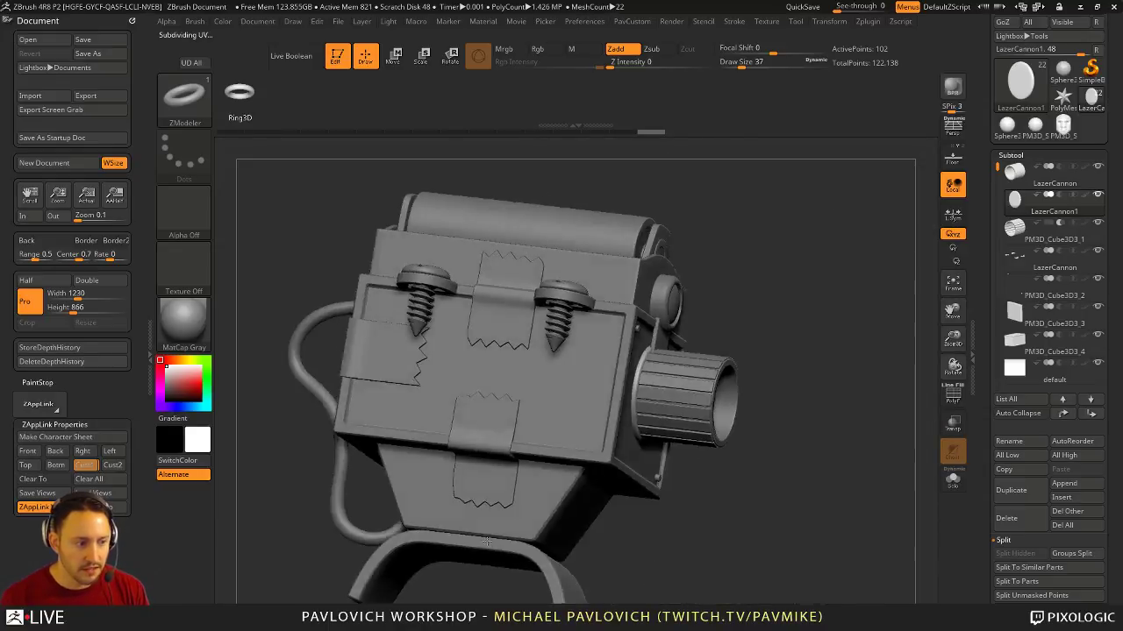